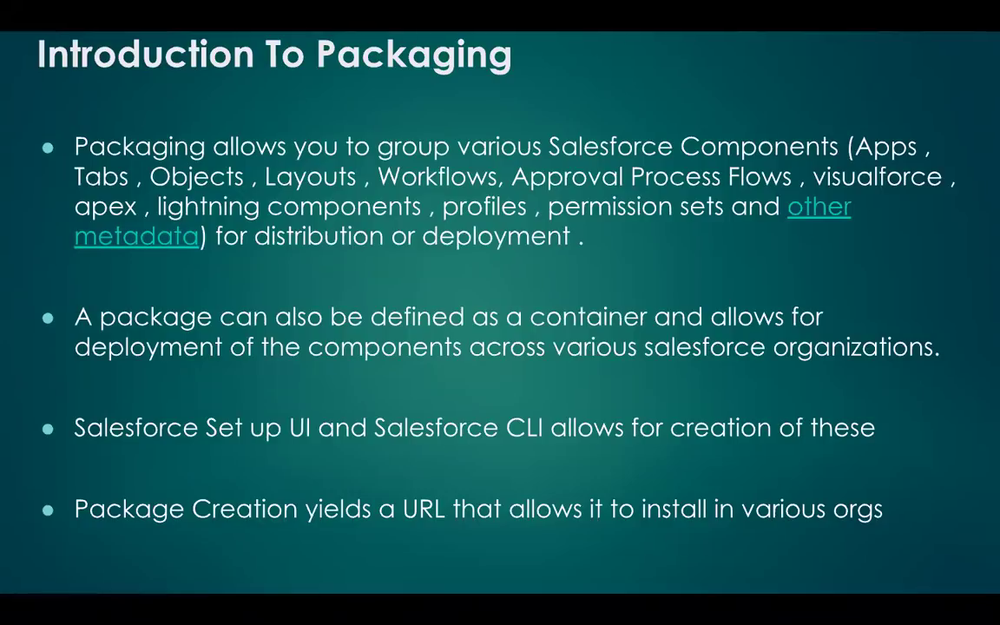
Step: Exit the slideshow and follow the 'other metadata' link to Salesforce's Metadata Coverage Report
key(Escape)
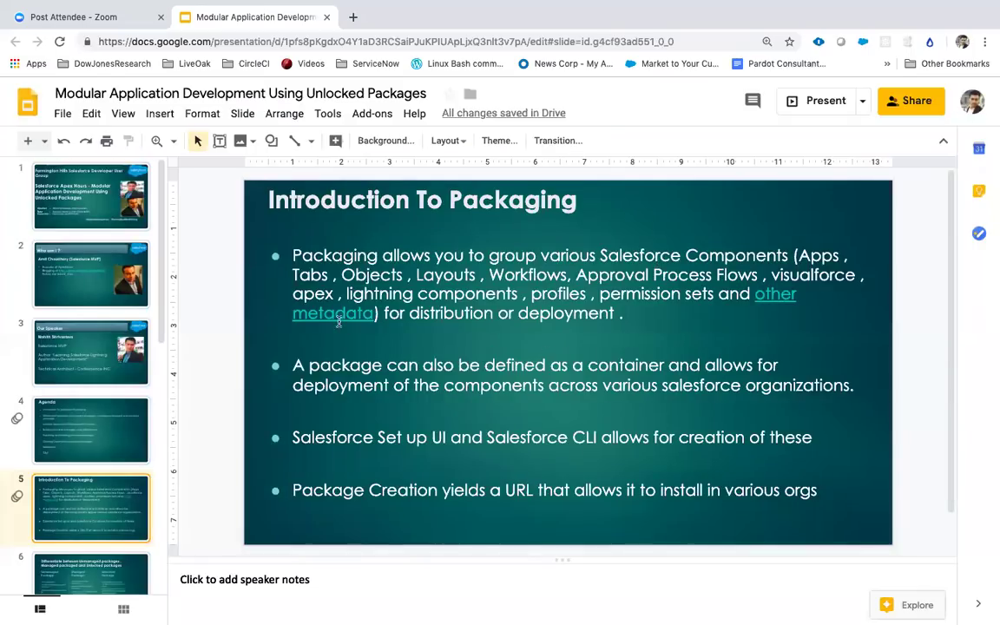
click(338, 320)
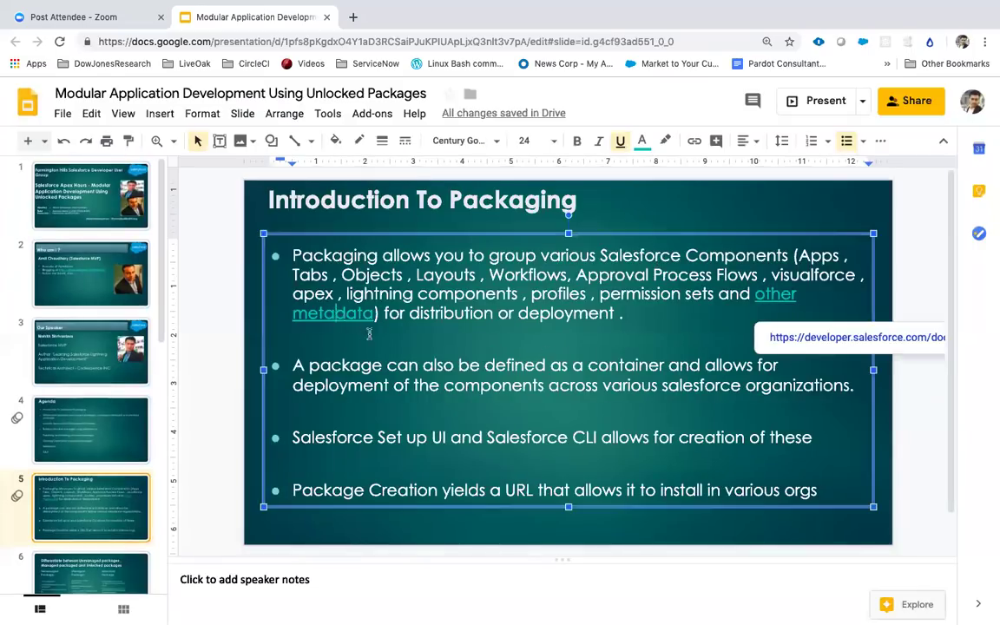
click(824, 337)
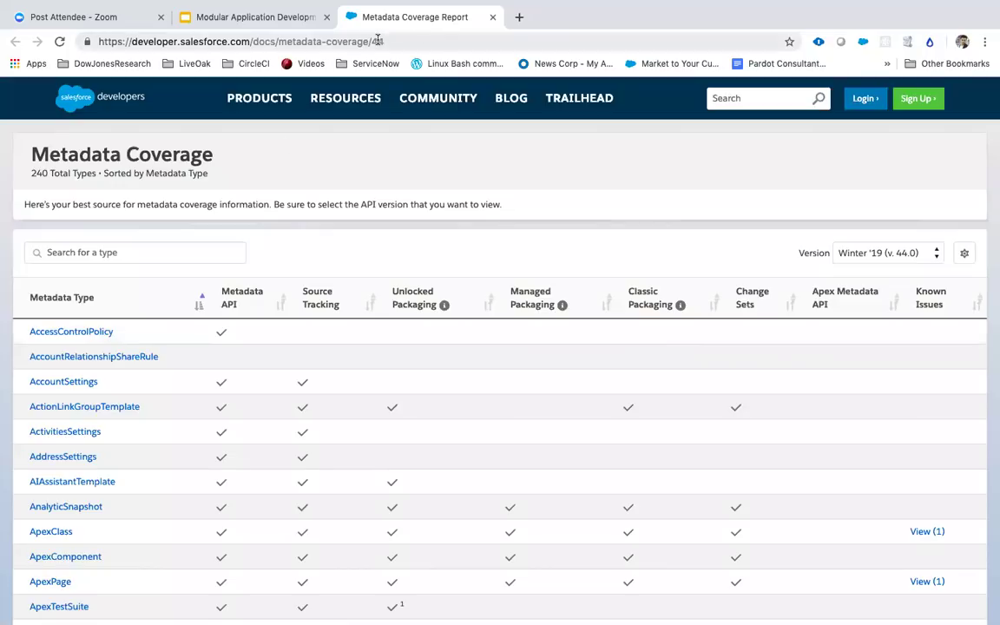
Step: Switch the Metadata Coverage Report version to Spring '19 (v. 45.0)
click(341, 36)
click(864, 252)
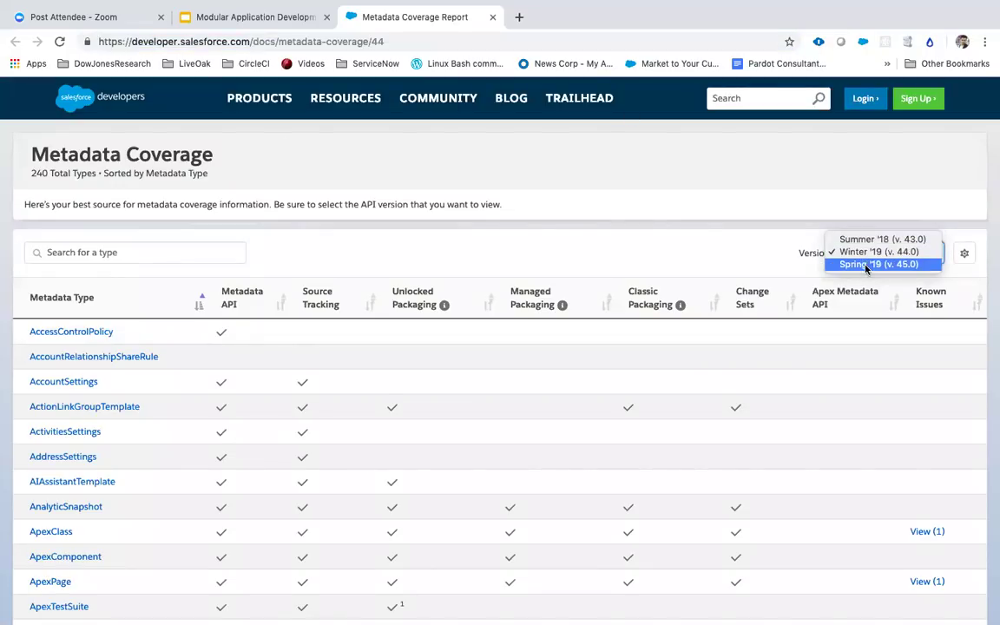
click(866, 265)
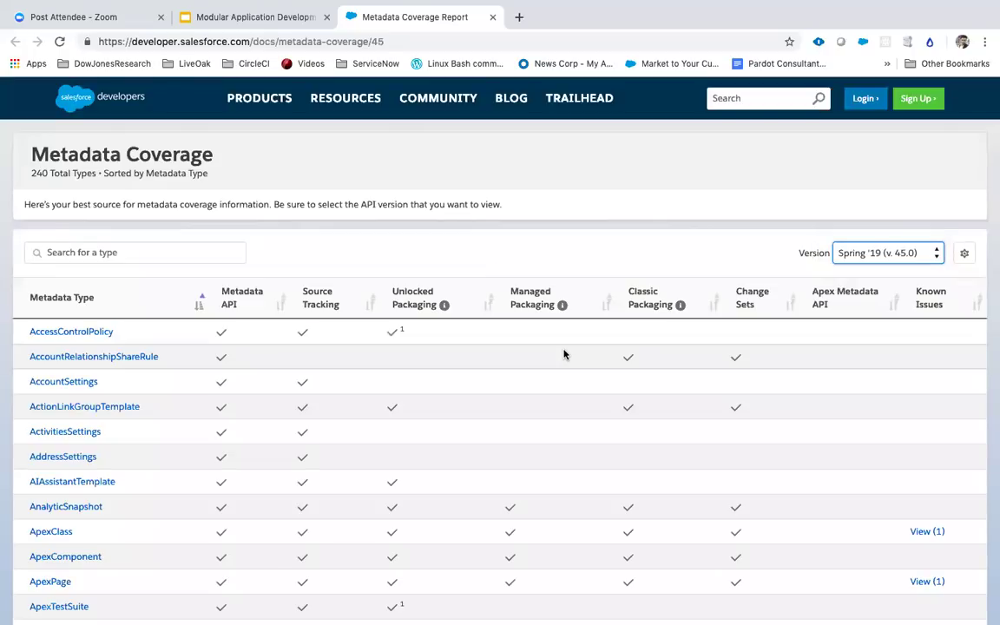
Step: Scroll through the 240-type coverage table, then return to the 'Introduction To Packaging' slide
scroll(223, 489, down, 2)
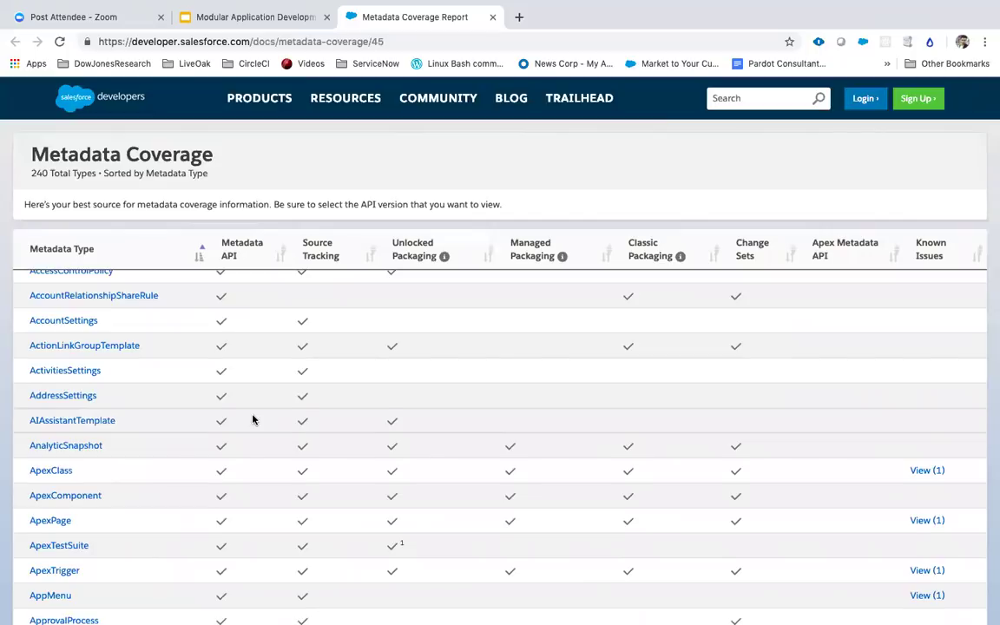
scroll(252, 419, down, 3)
scroll(253, 420, down, 6)
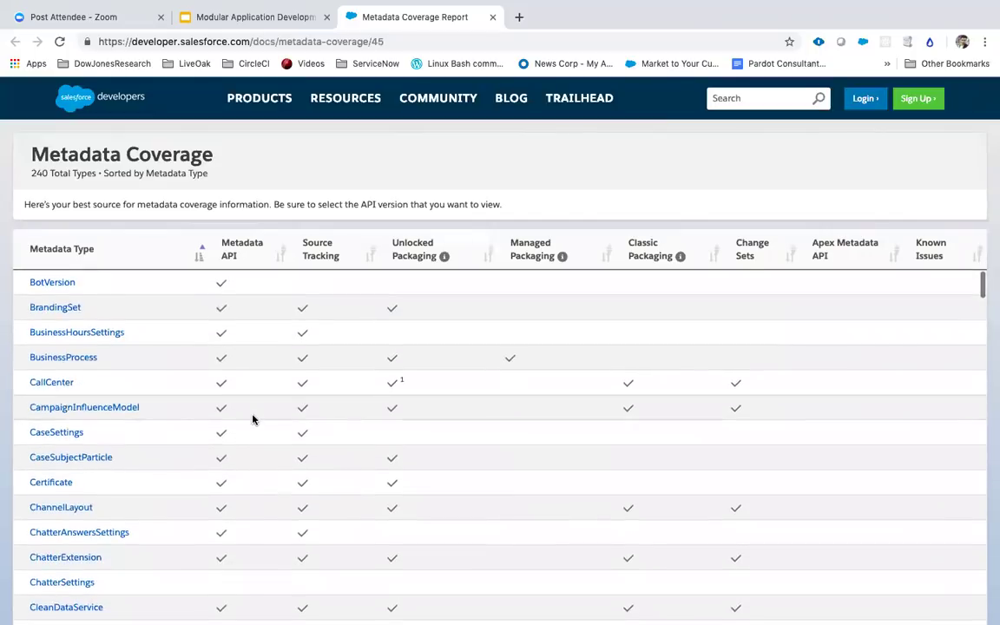
scroll(253, 419, up, 10)
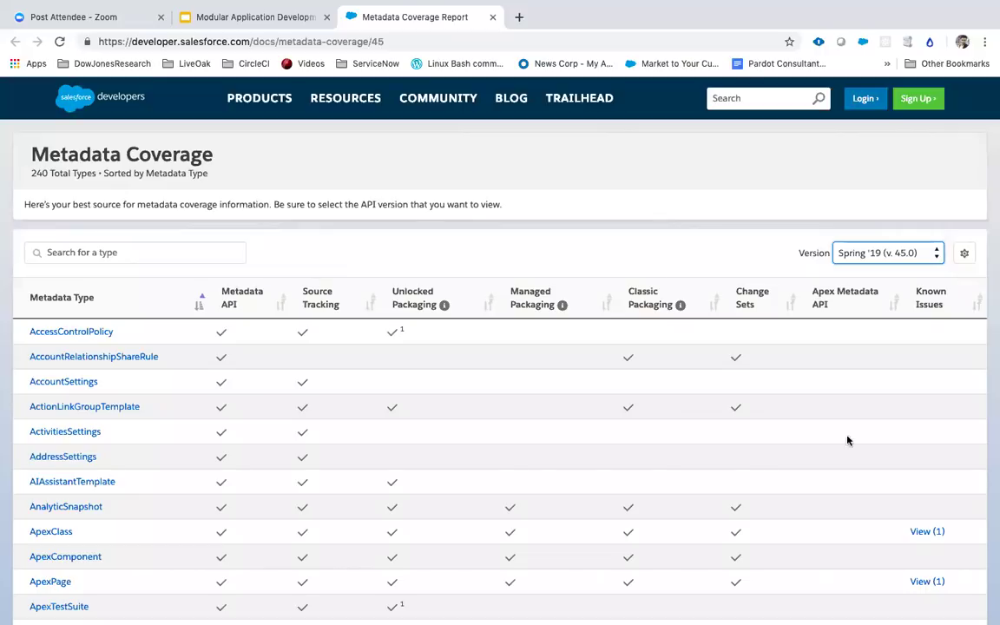
scroll(875, 487, down, 15)
scroll(876, 491, down, 20)
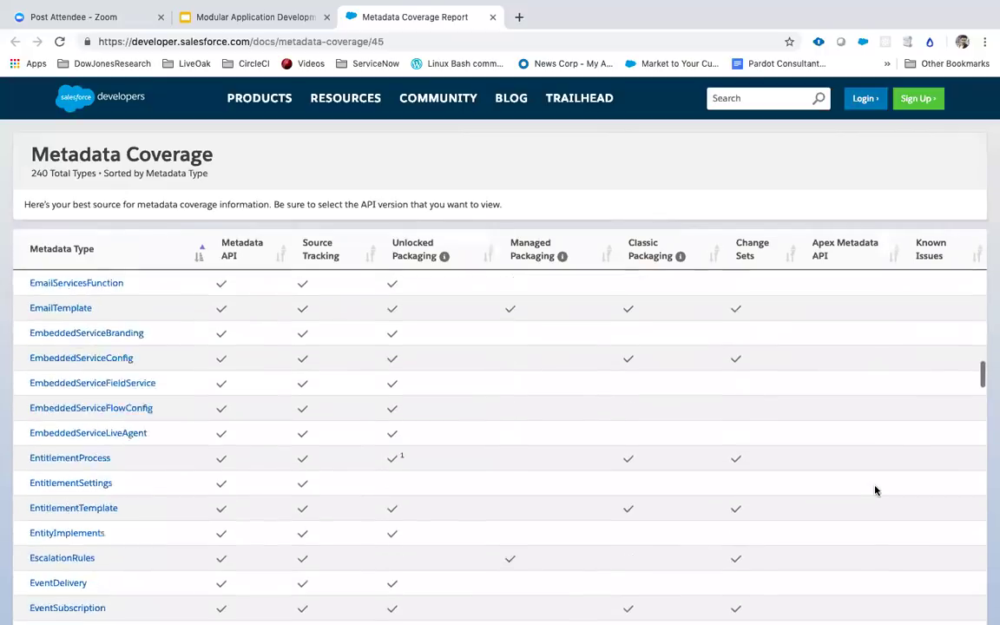
scroll(875, 491, down, 20)
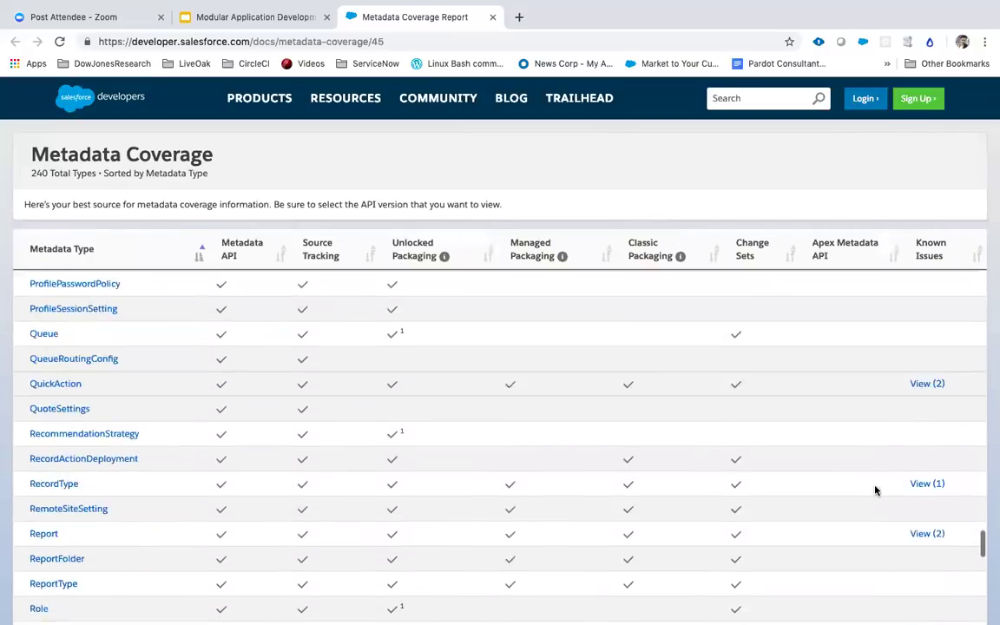
scroll(875, 491, up, 20)
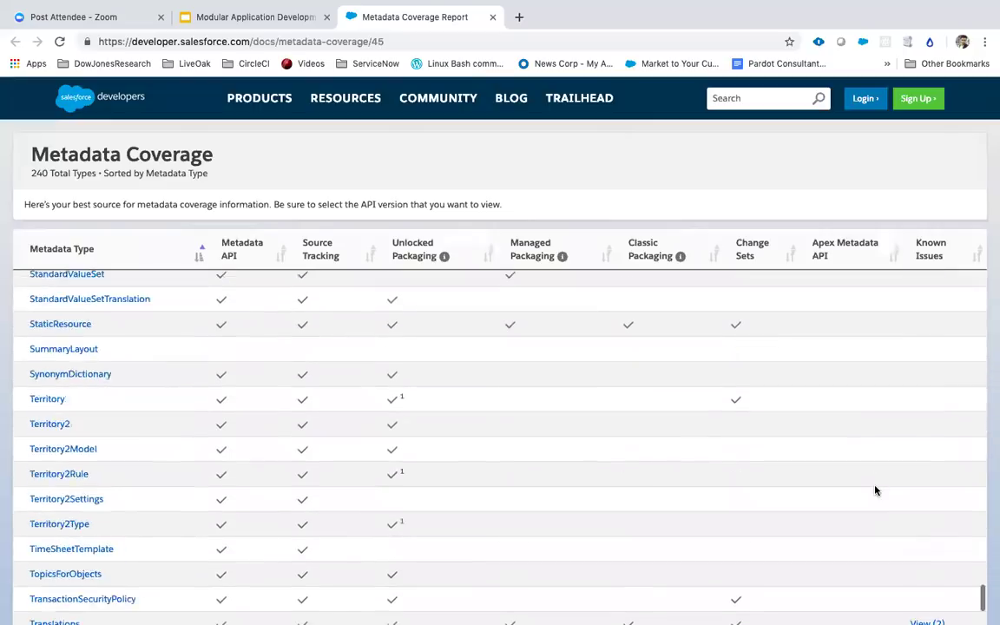
scroll(875, 490, up, 15)
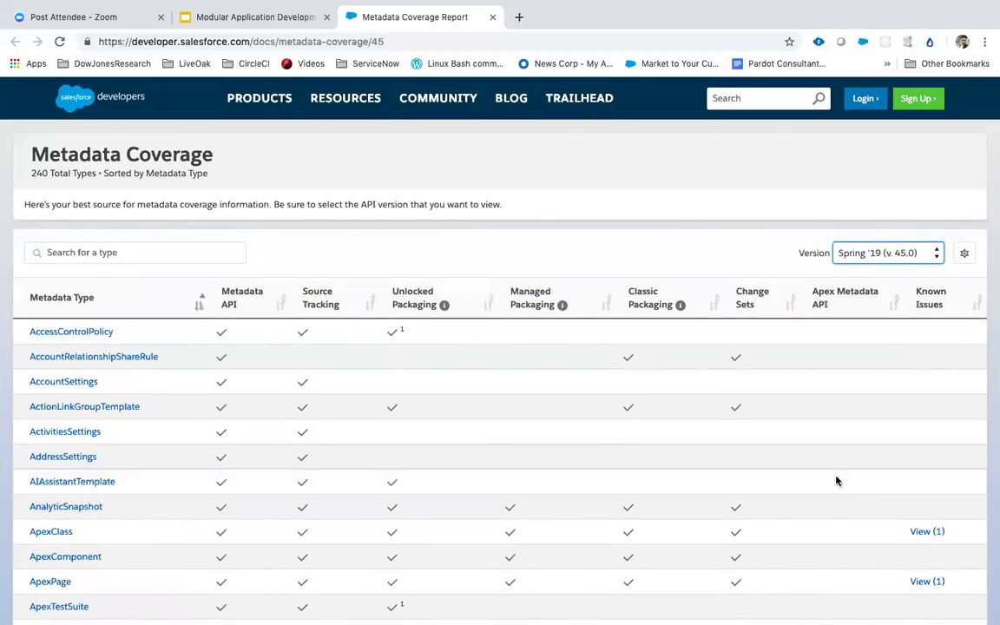
click(273, 14)
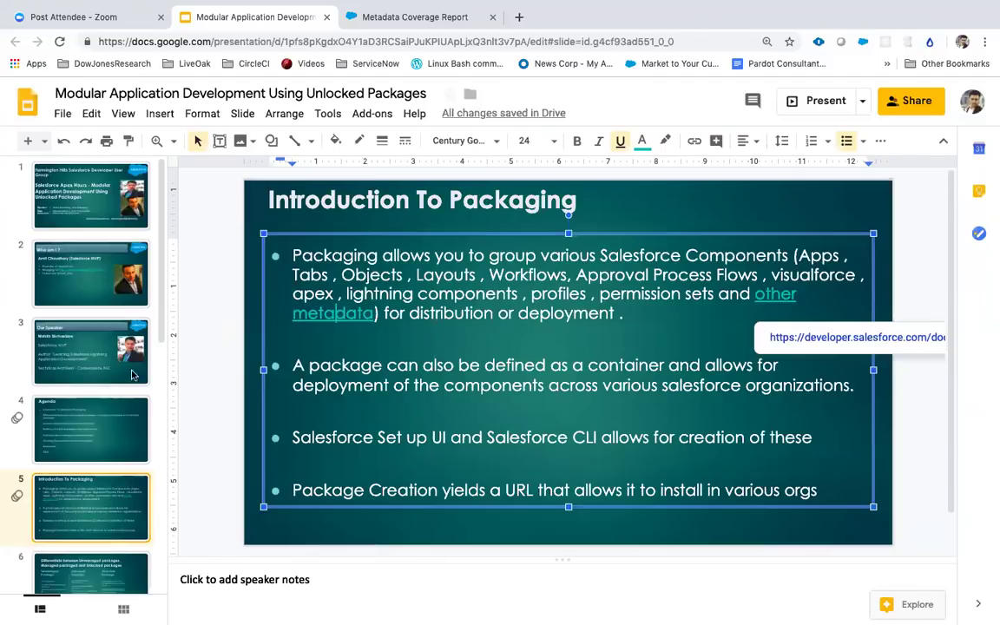
scroll(114, 434, down, 1)
scroll(114, 435, down, 3)
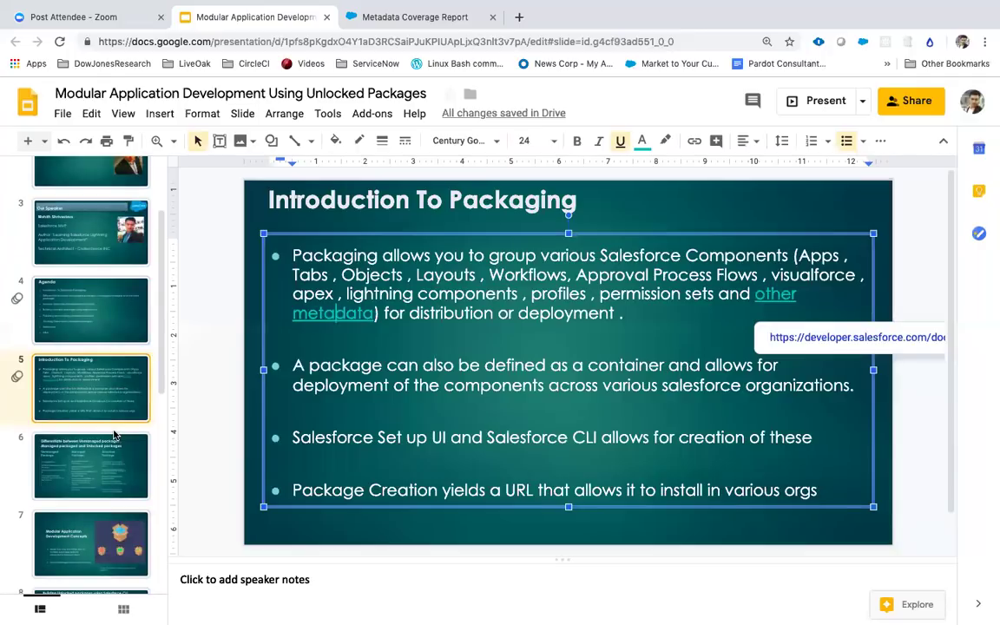
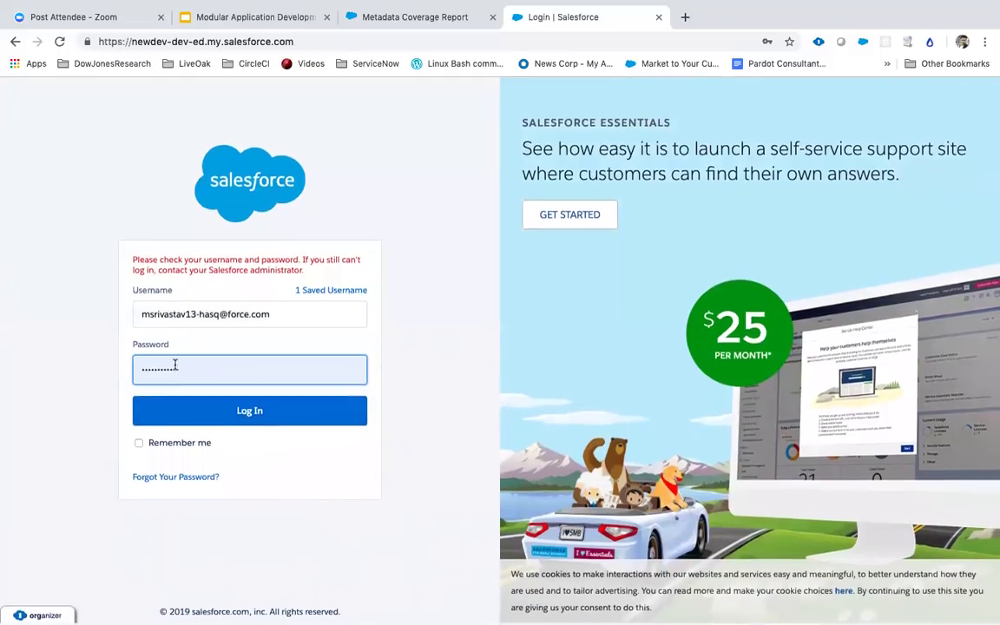
Step: Submit the current login, then go to the general Salesforce login page at login.salesforce.com
click(182, 415)
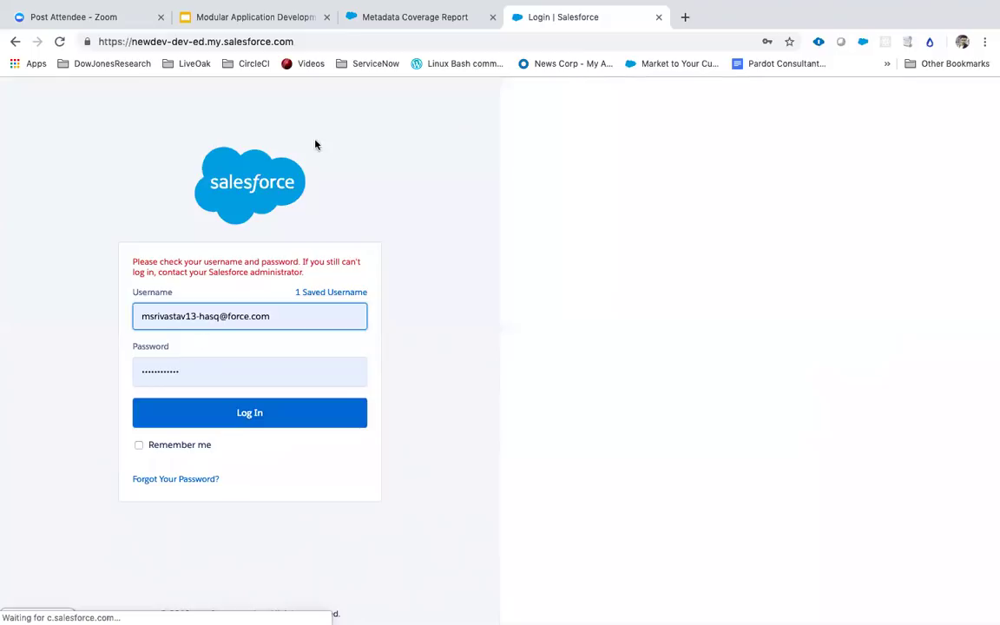
click(291, 44)
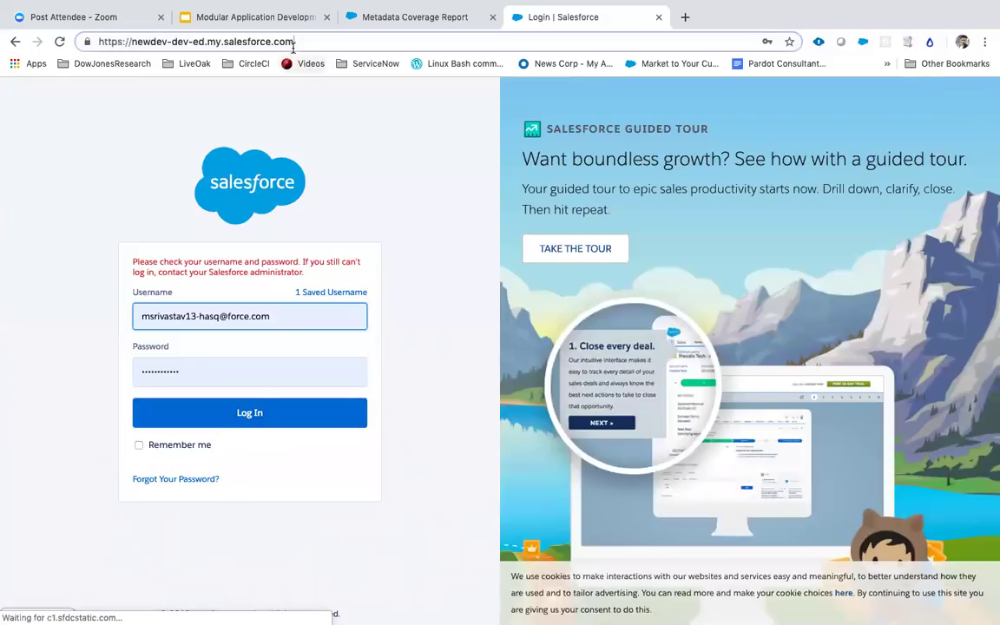
key(BackSpace)
text(log)
key(Return)
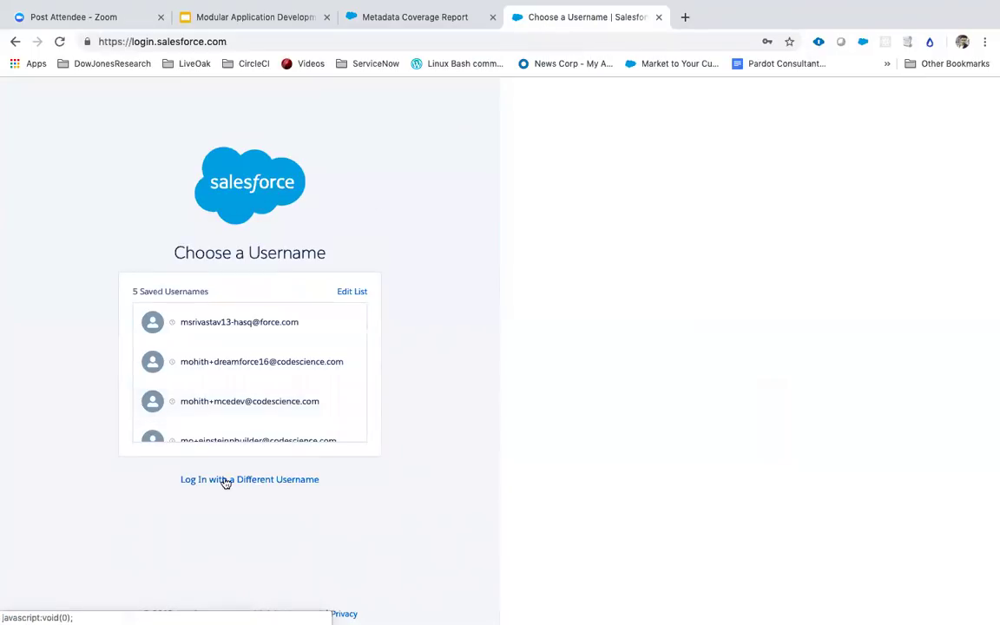
Step: Log in with a different username: pick the org's saved username and enter its password
click(223, 480)
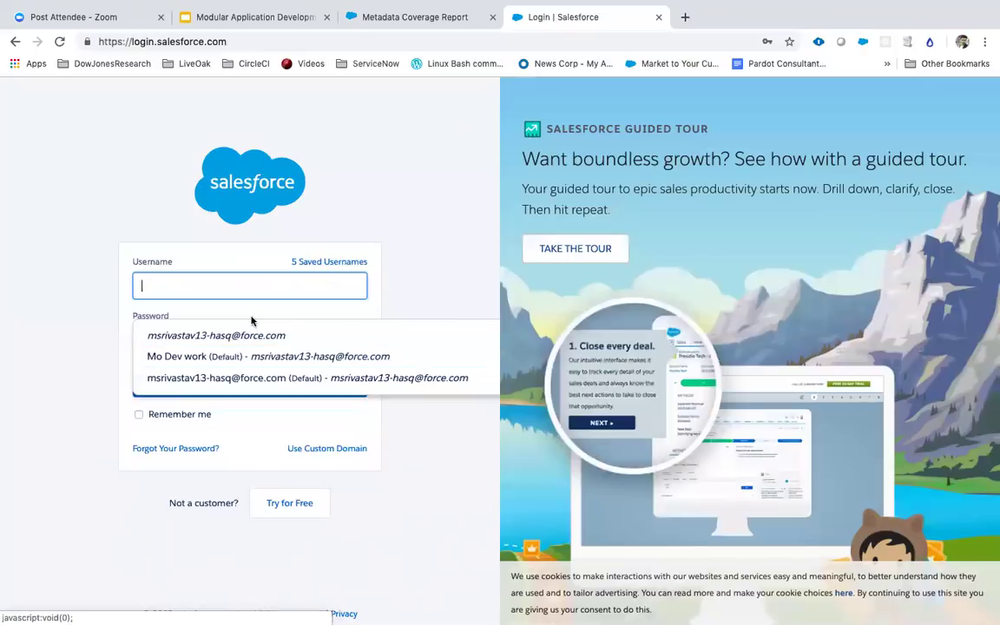
click(240, 344)
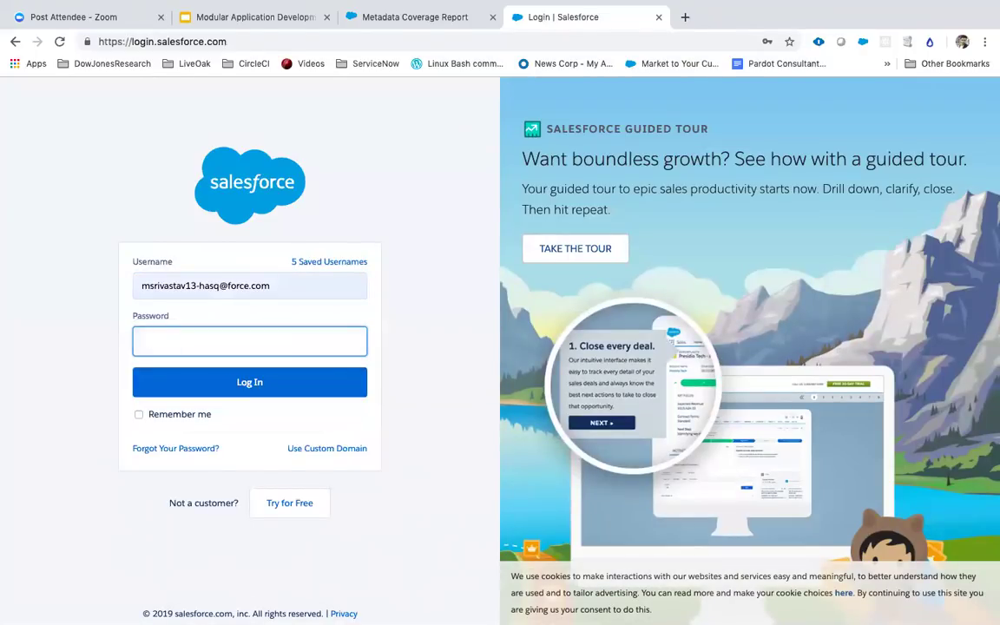
text(********)
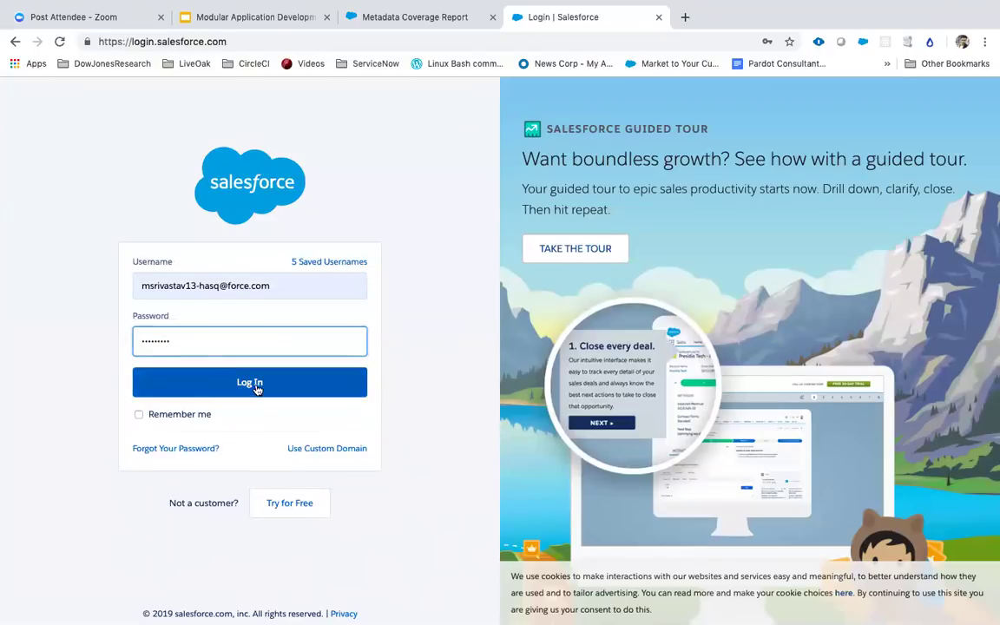
click(264, 389)
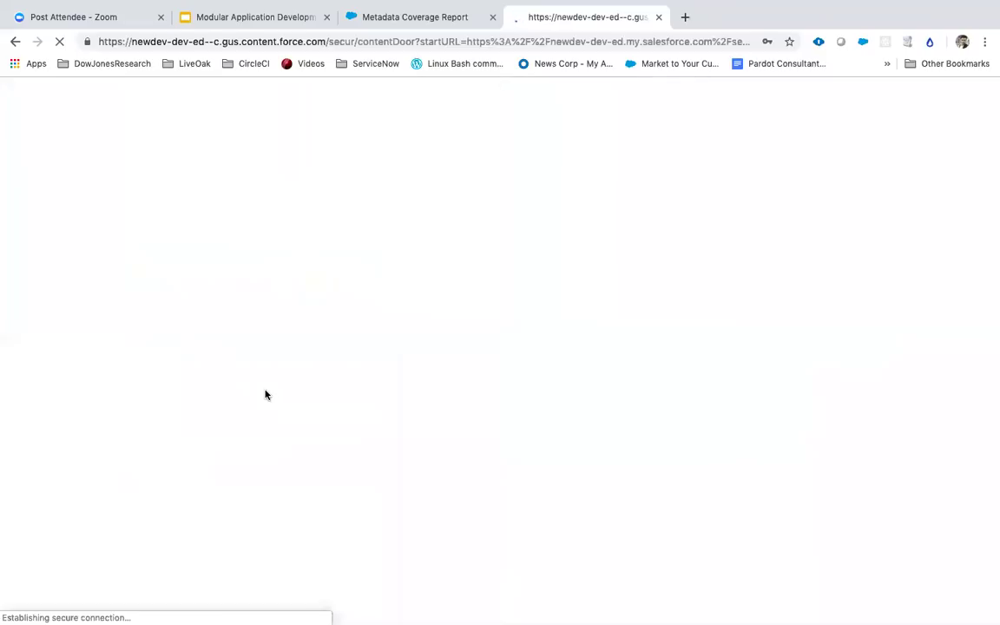
Step: Dismiss the password prompt and open Setup's Packages page through a Quick Find search for 'packages'
click(790, 63)
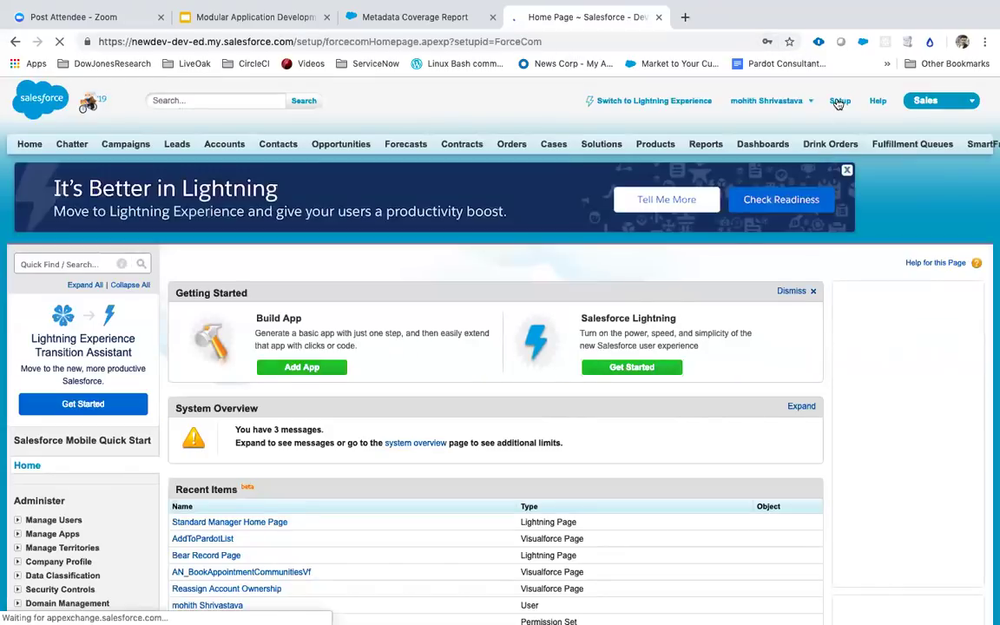
click(838, 102)
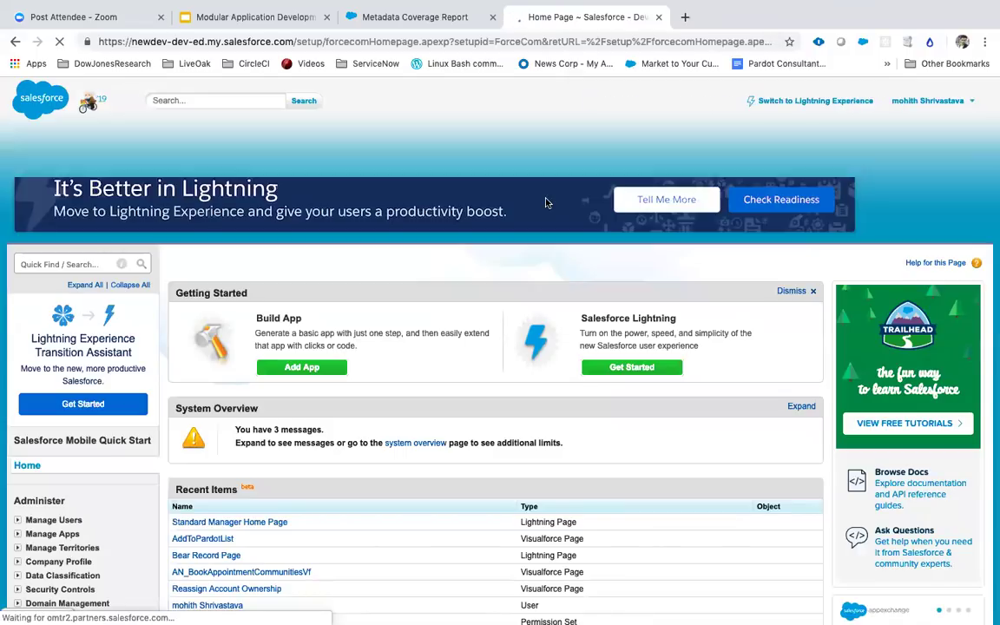
click(87, 264)
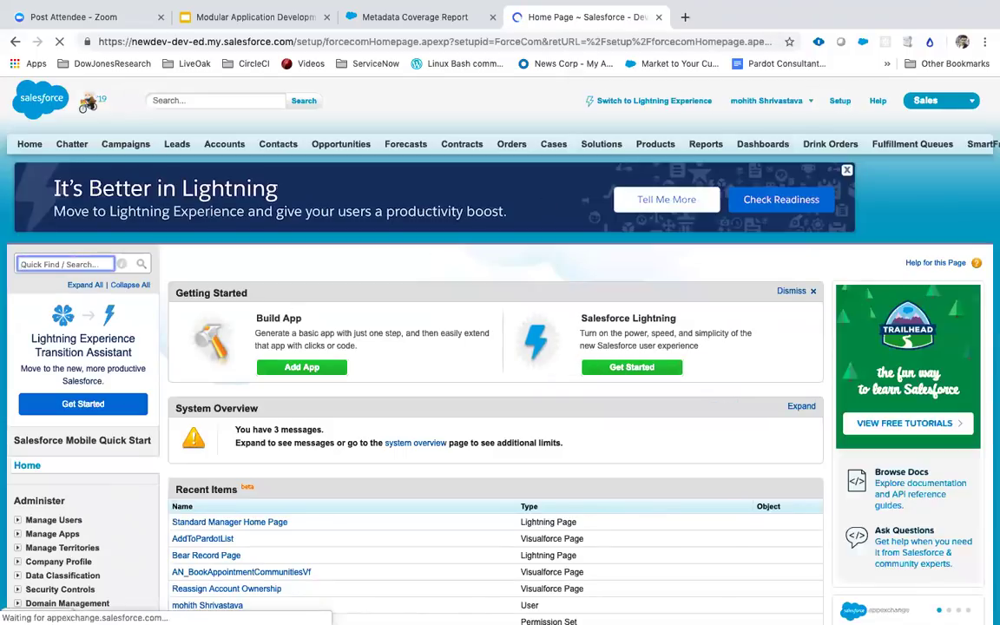
text(packages)
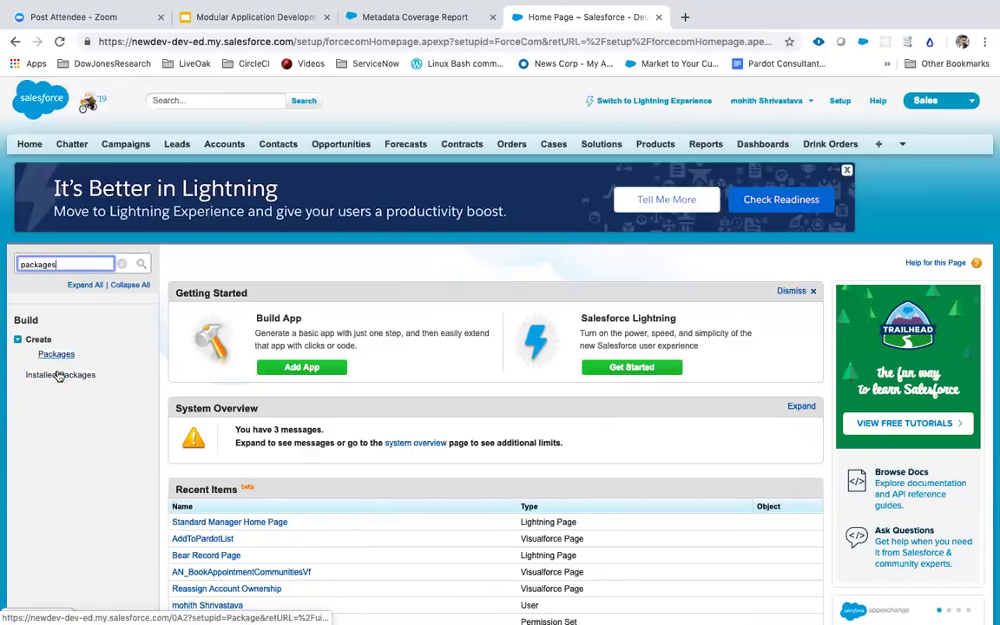
click(57, 354)
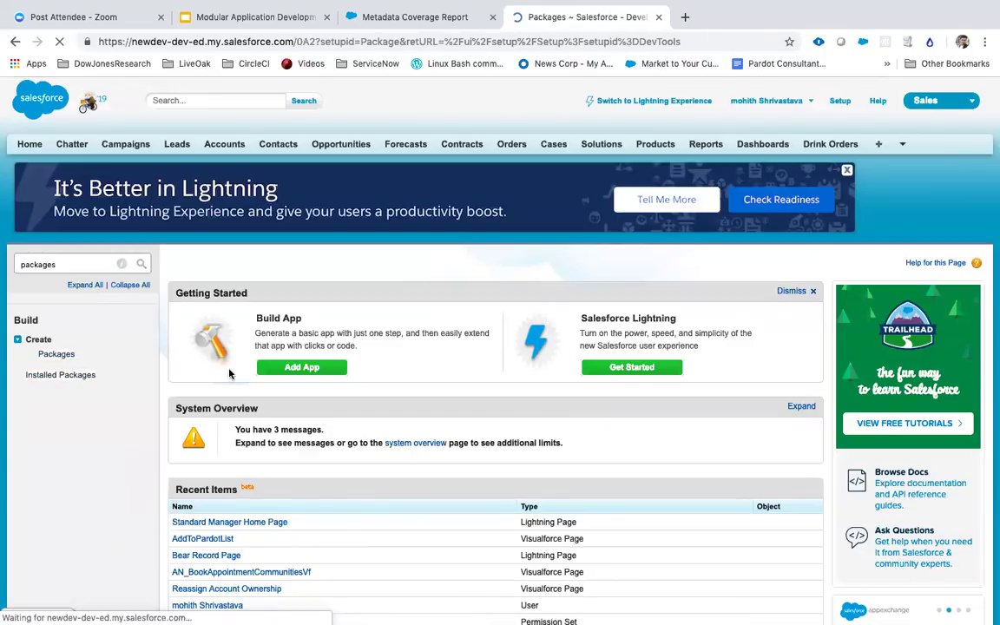
scroll(252, 365, down, 3)
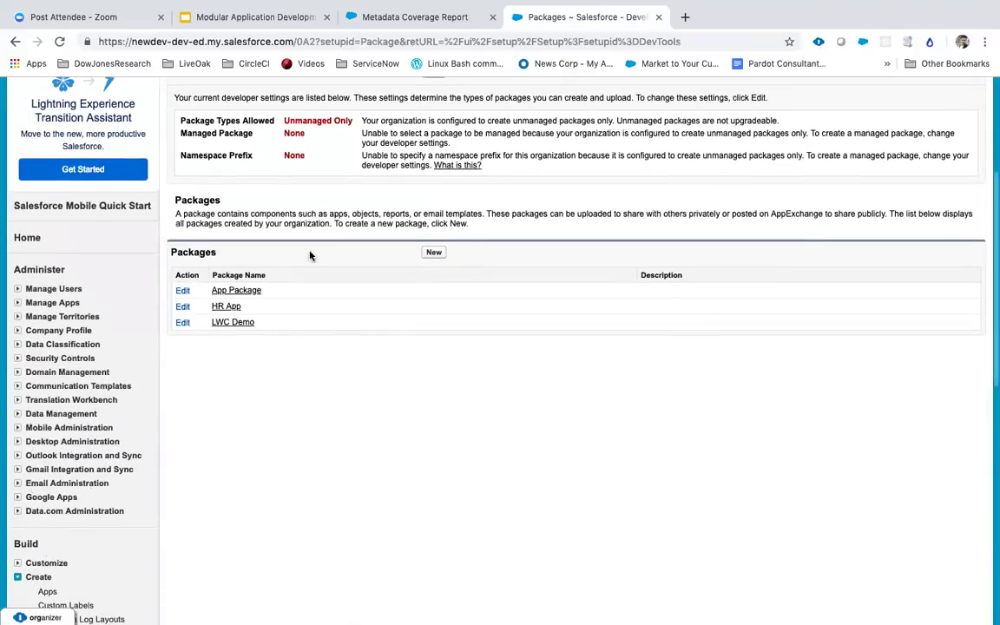
Step: Create a new package named 'Apex Hours' and save it
click(436, 254)
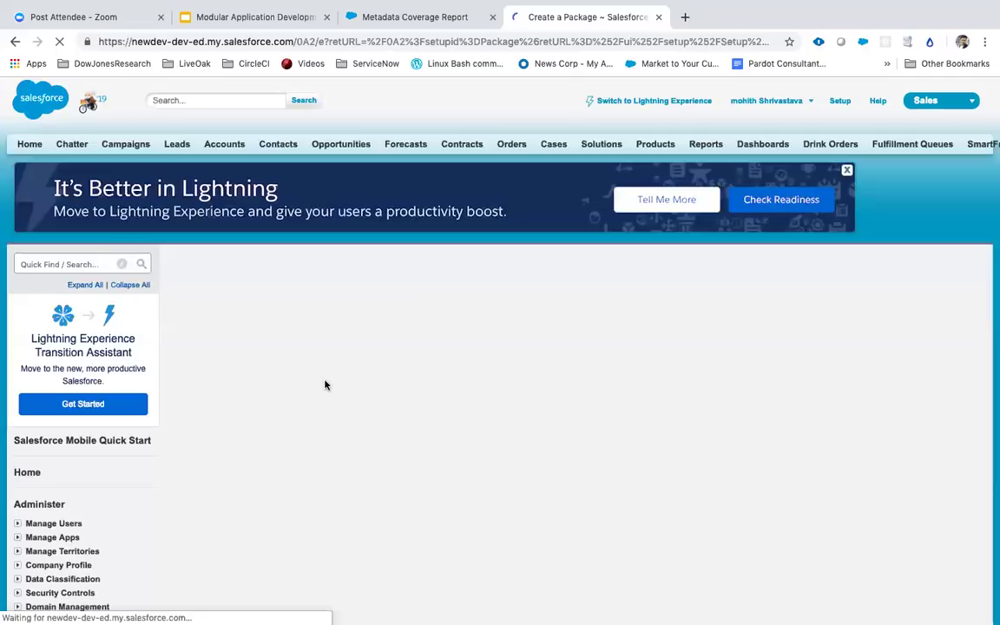
click(356, 328)
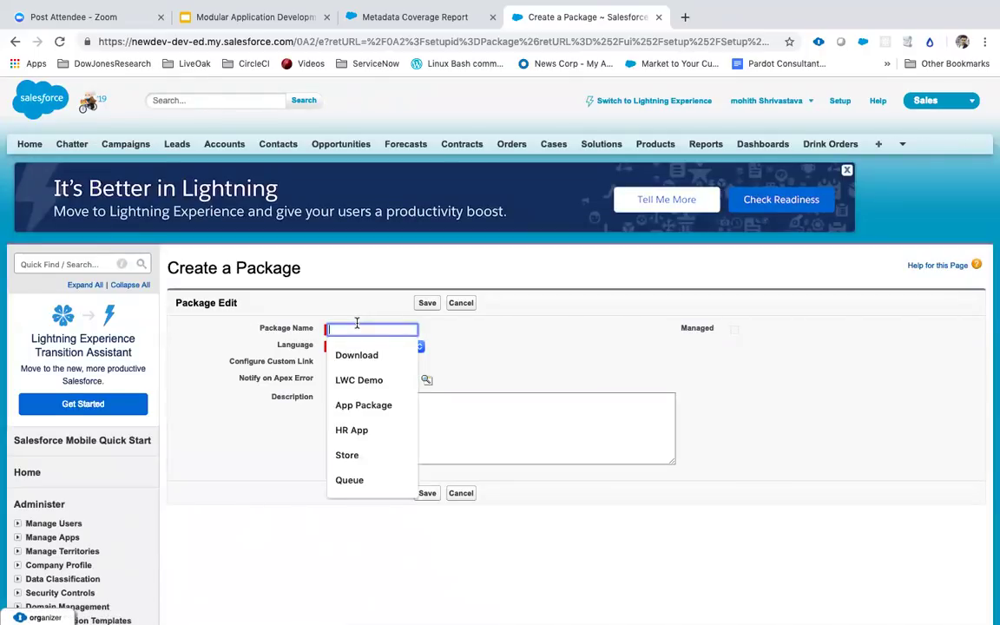
text(Apex Hours)
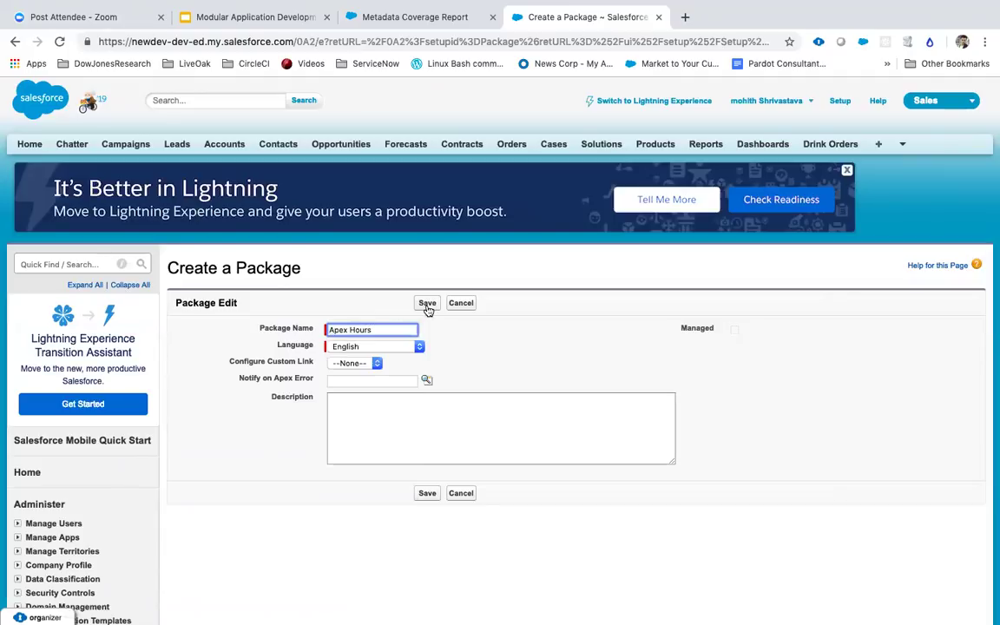
click(427, 304)
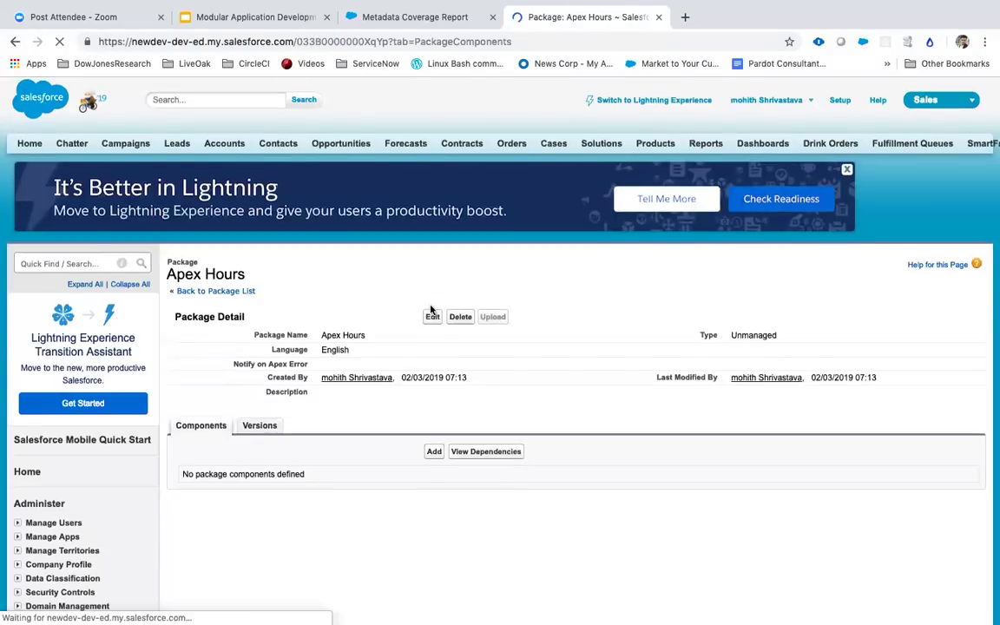
scroll(433, 252, down, 5)
Step: Select the EBikes app in the App component list and add it to Apex Hours
click(434, 237)
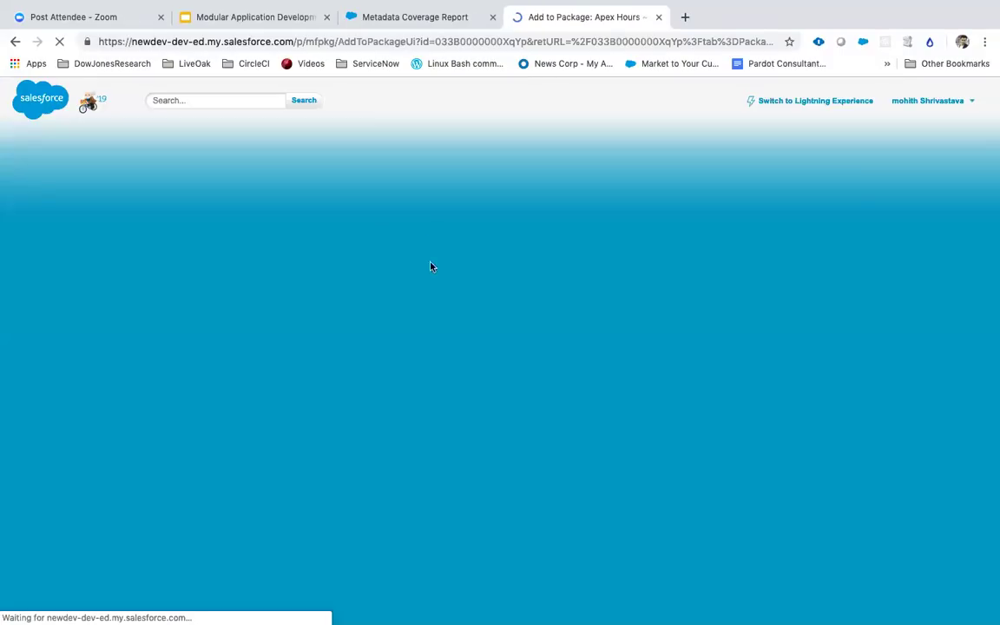
scroll(393, 360, down, 3)
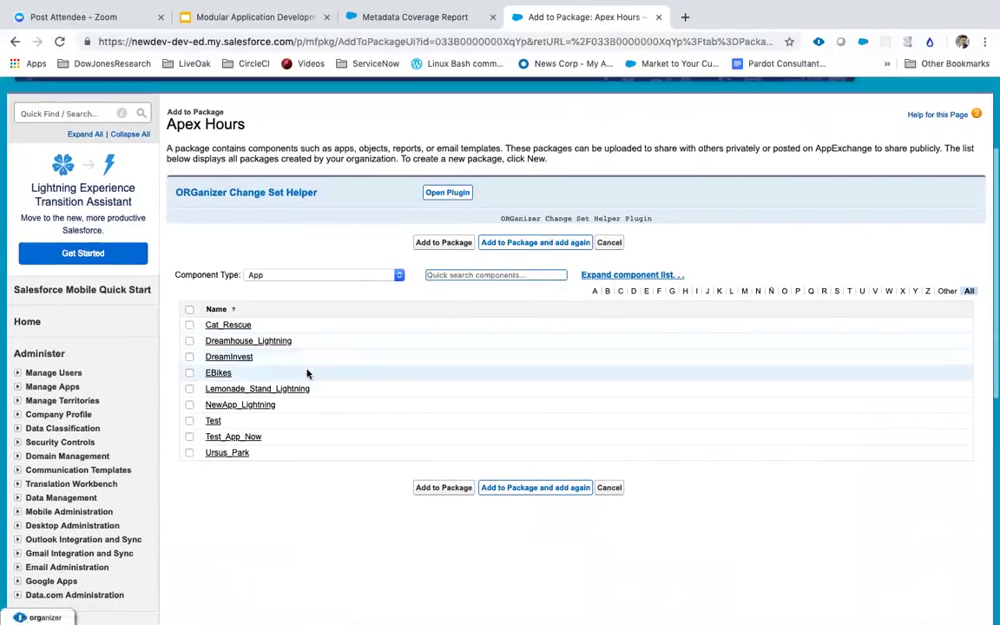
click(189, 374)
click(430, 241)
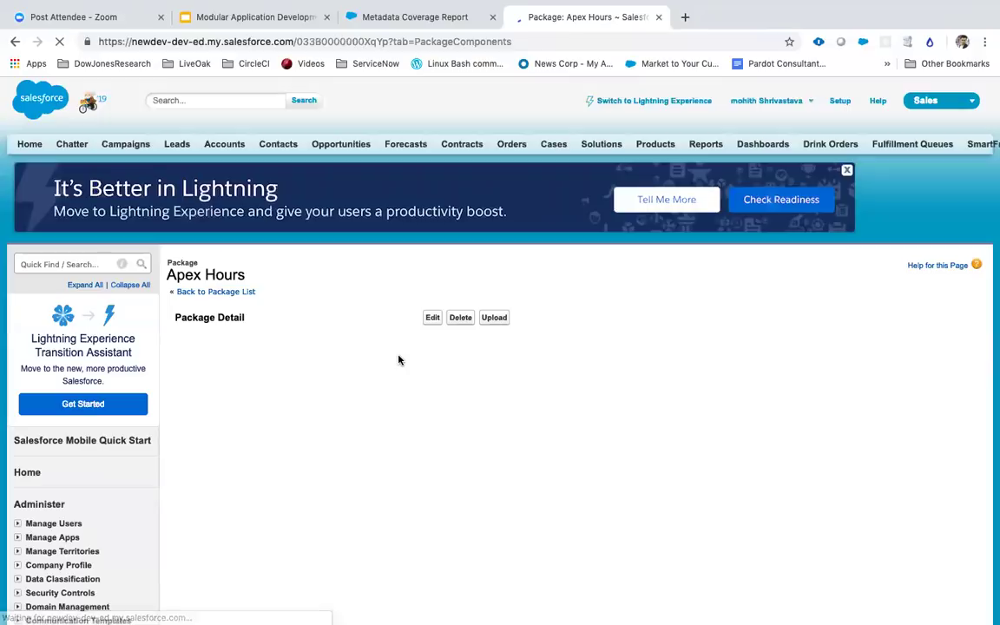
scroll(378, 367, down, 15)
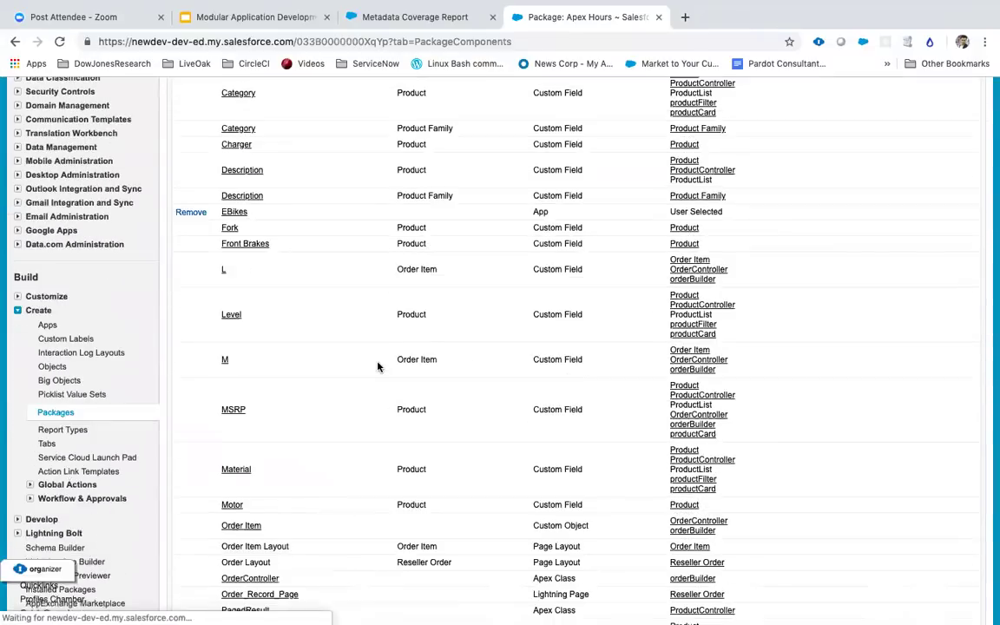
scroll(377, 366, down, 9)
scroll(378, 366, up, 8)
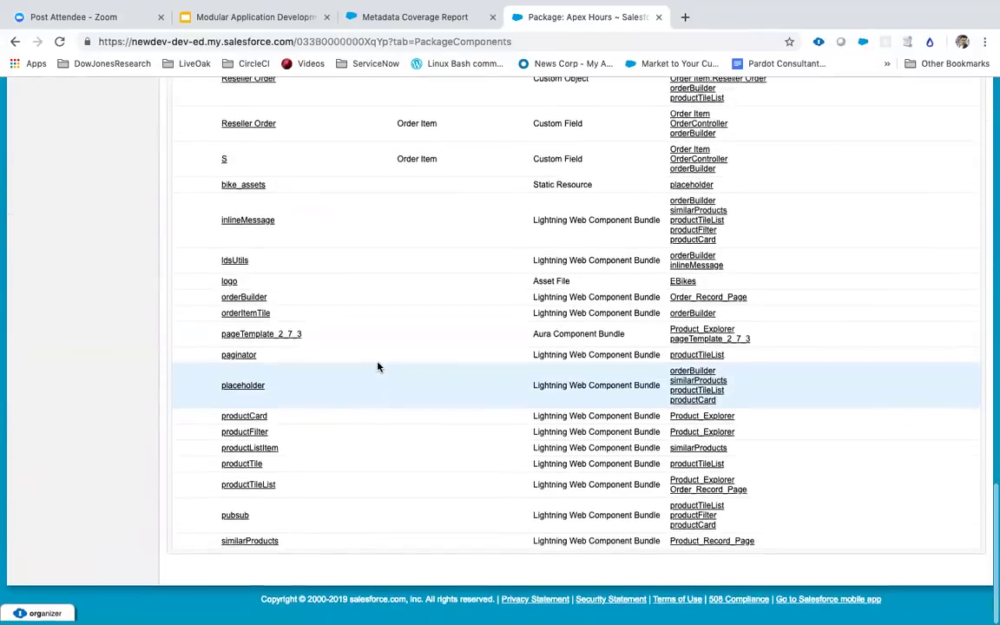
scroll(378, 366, up, 12)
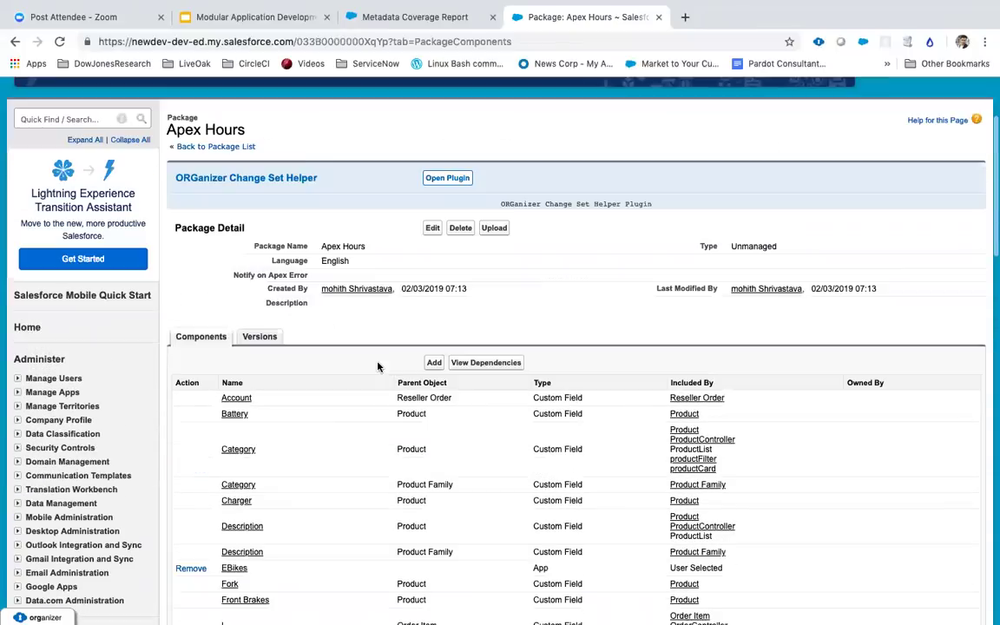
scroll(378, 366, down, 10)
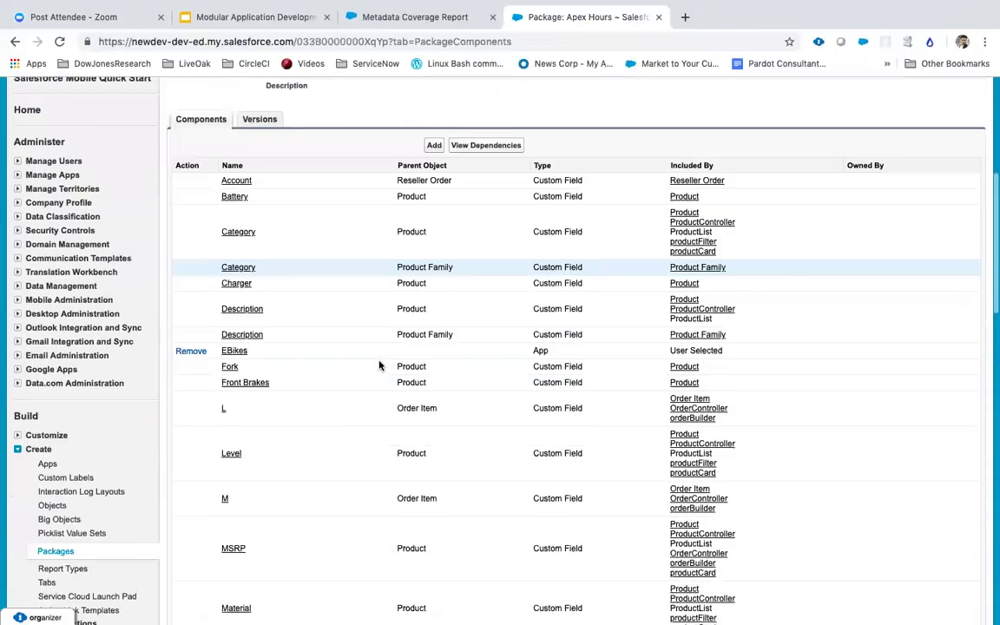
scroll(379, 366, down, 15)
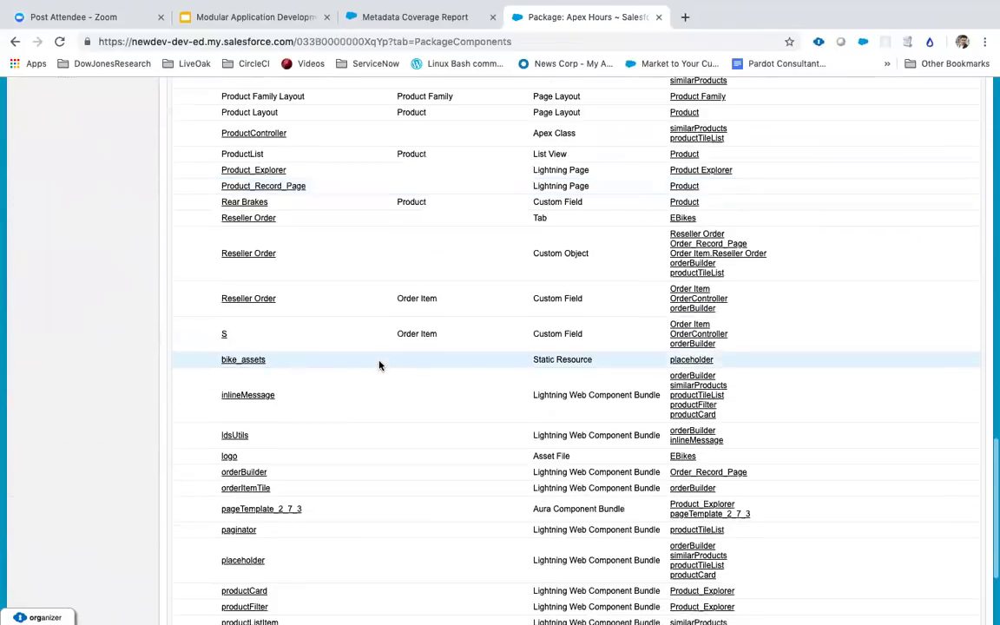
scroll(378, 365, up, 20)
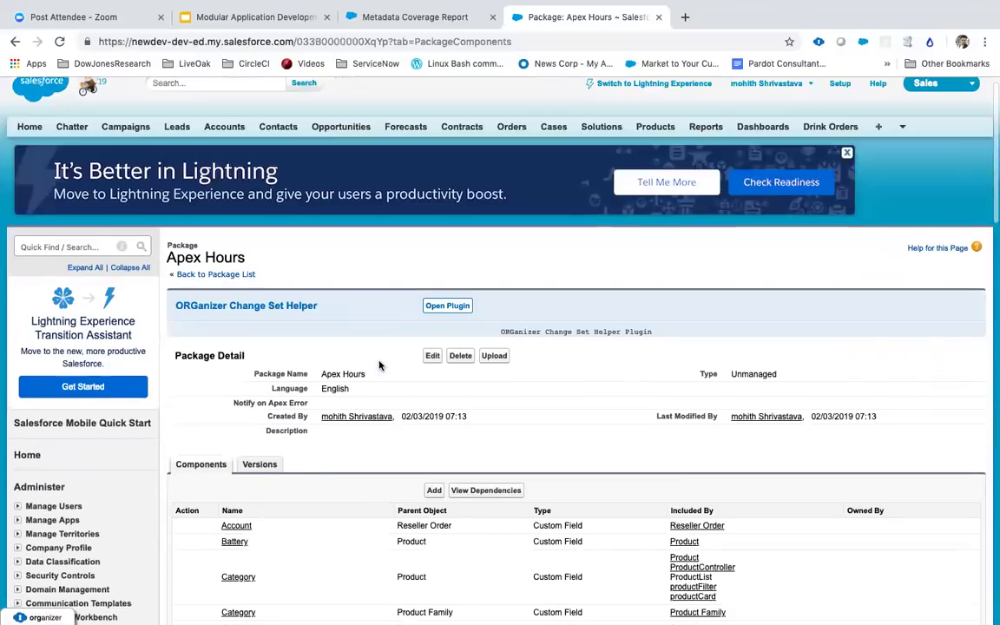
scroll(378, 365, down, 5)
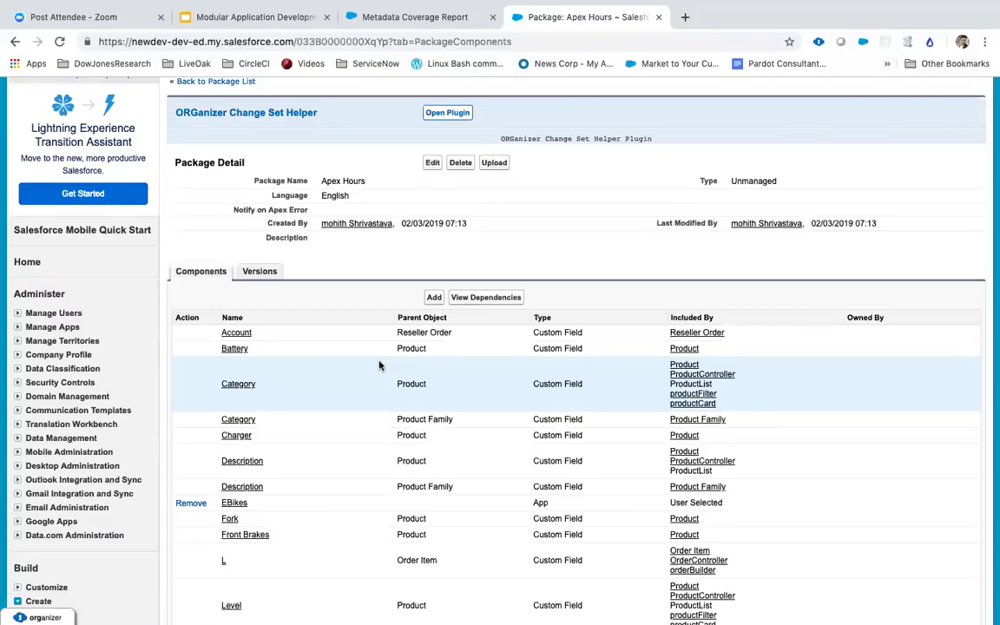
scroll(378, 366, down, 6)
scroll(376, 366, down, 13)
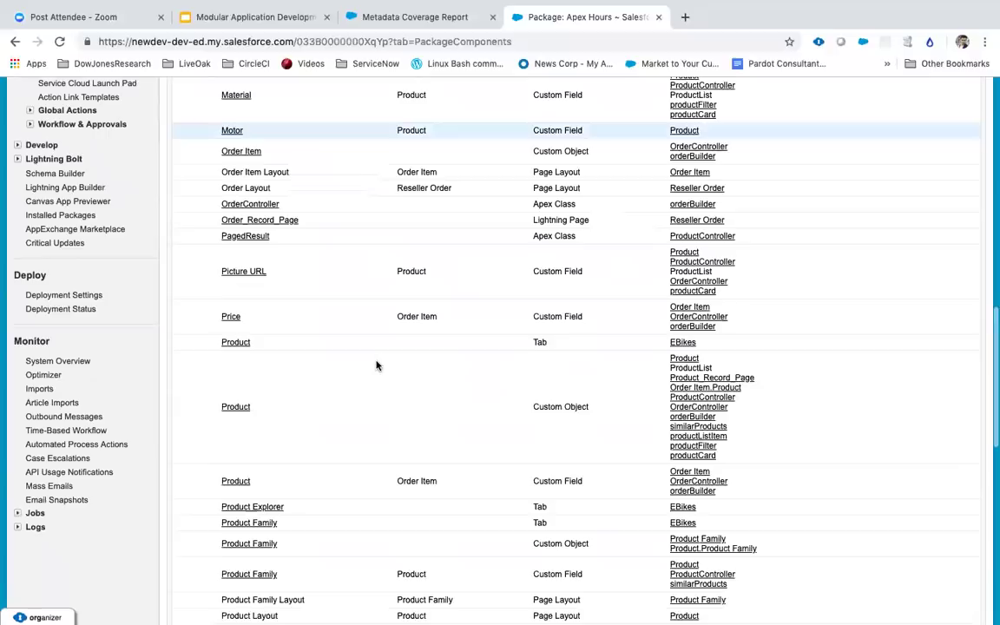
scroll(377, 365, down, 9)
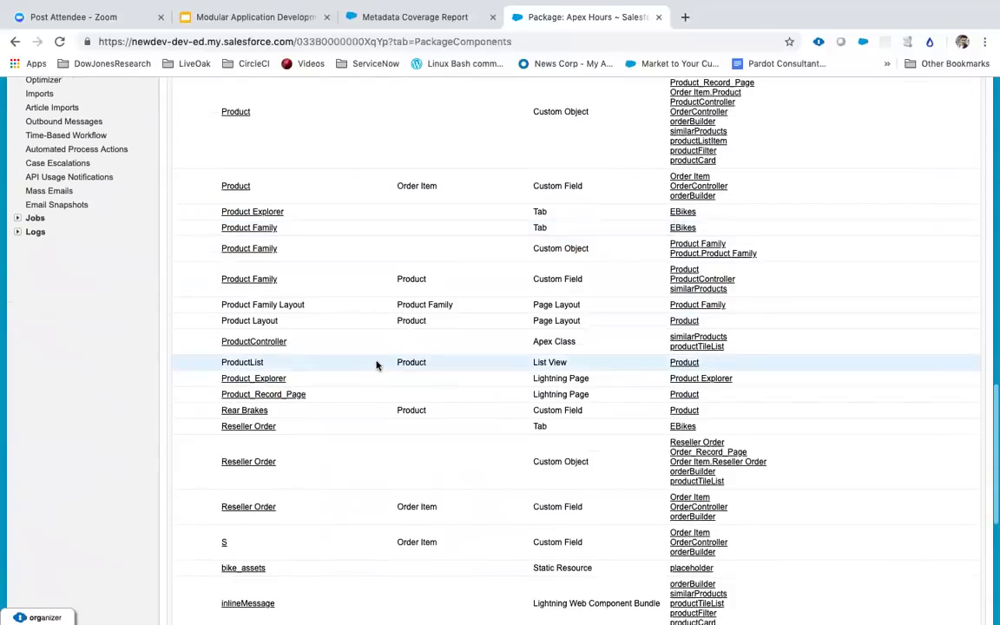
scroll(377, 365, down, 3)
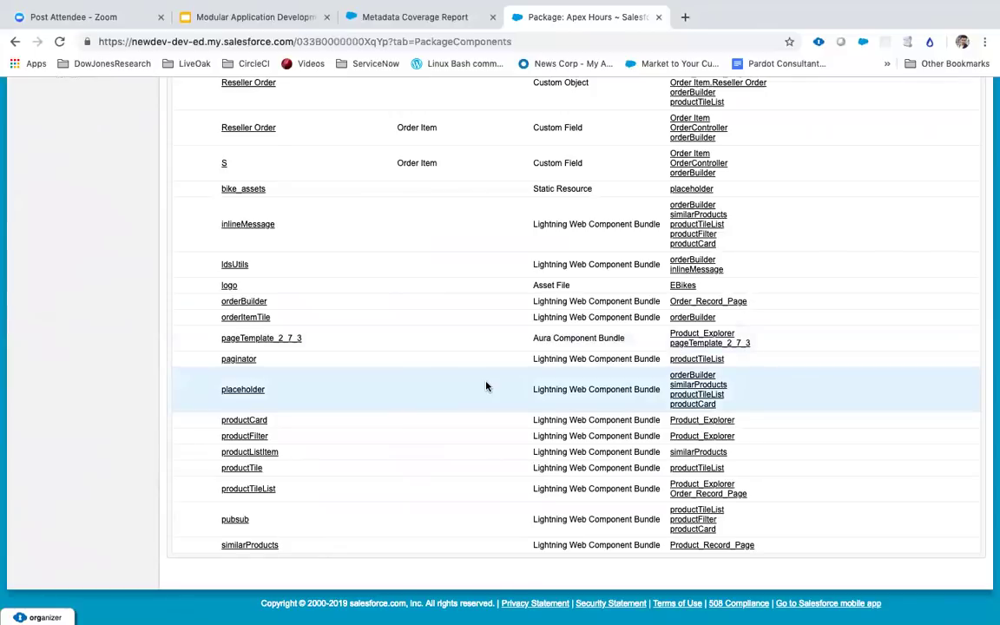
scroll(486, 386, up, 15)
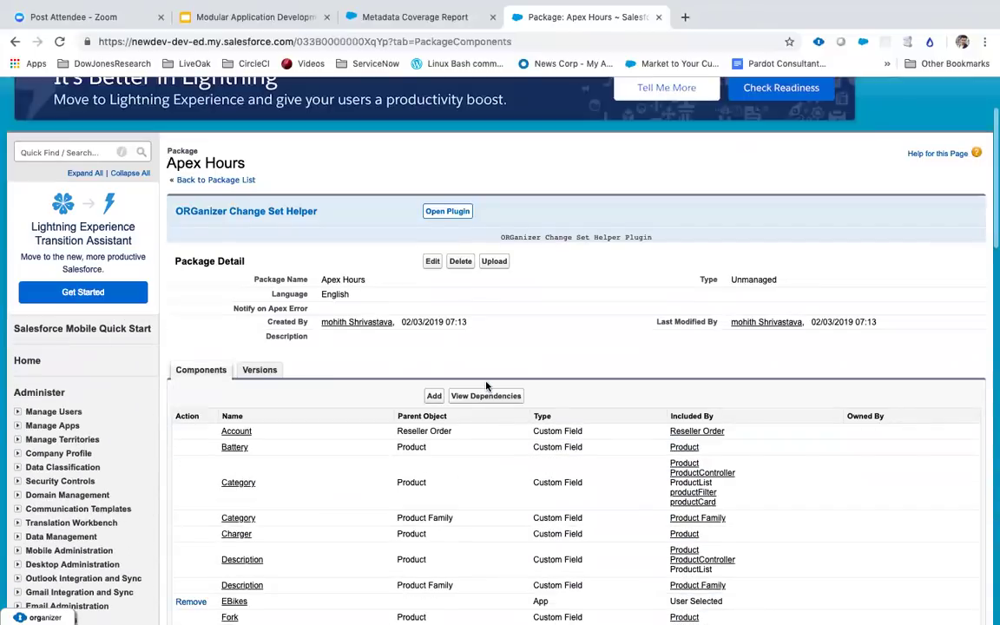
drag(366, 279, 320, 280)
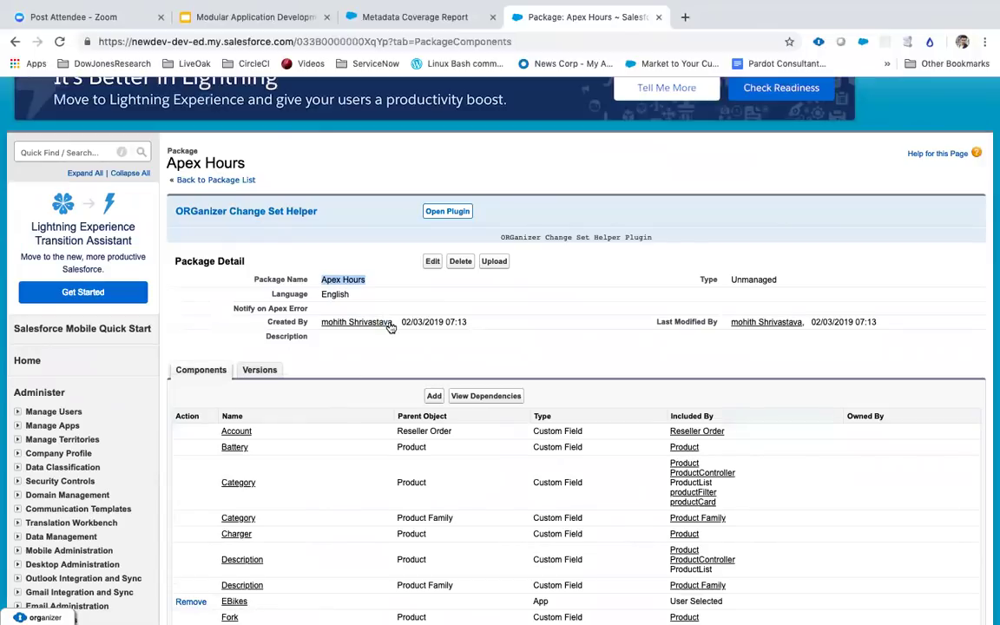
click(372, 289)
drag(323, 278, 327, 276)
click(374, 282)
scroll(384, 349, down, 2)
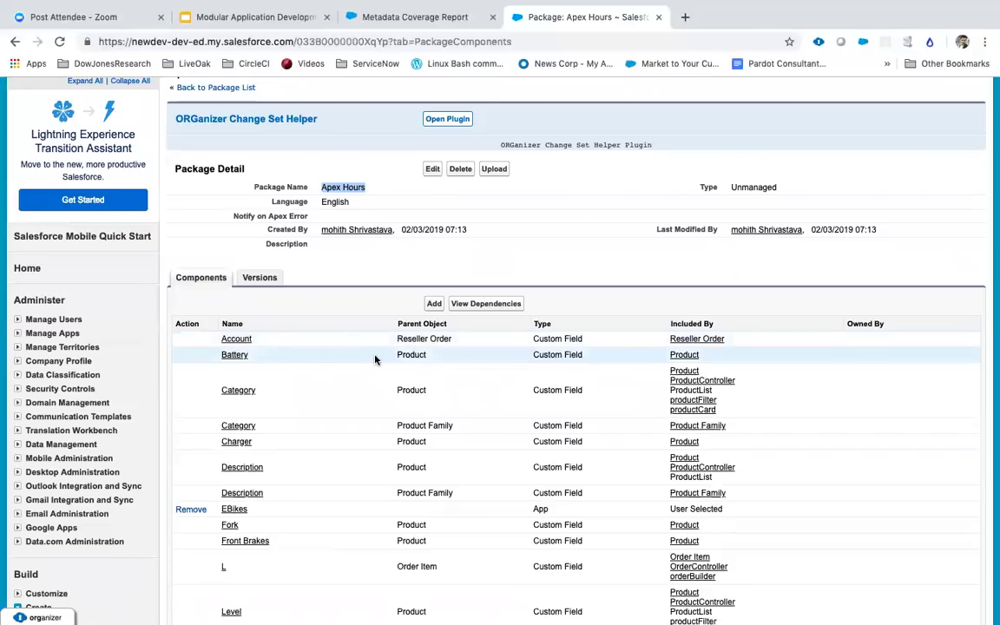
scroll(375, 359, down, 10)
scroll(375, 359, up, 9)
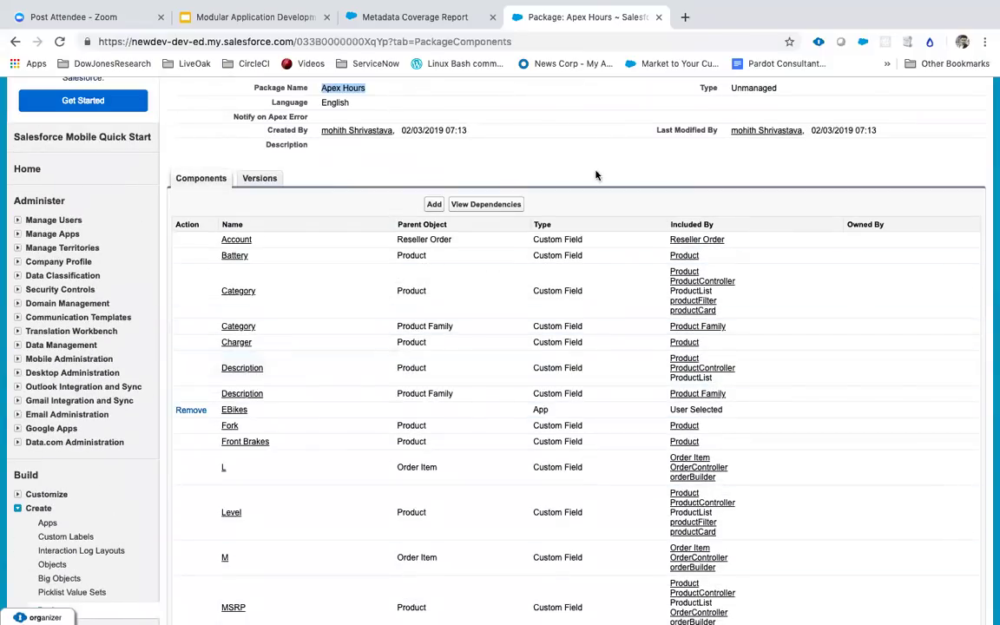
scroll(486, 339, up, 3)
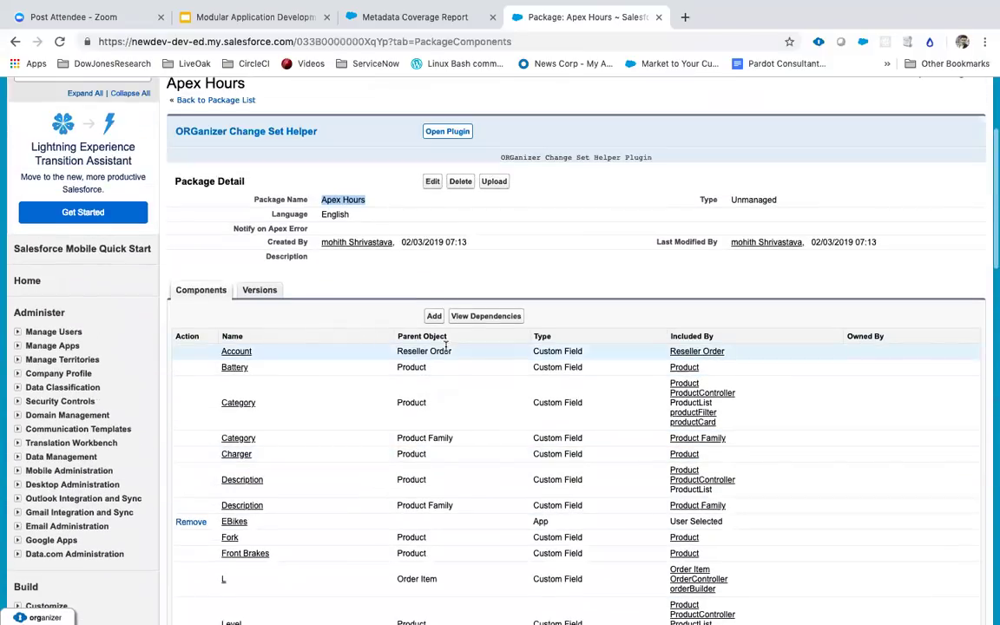
click(376, 198)
drag(366, 199, 319, 200)
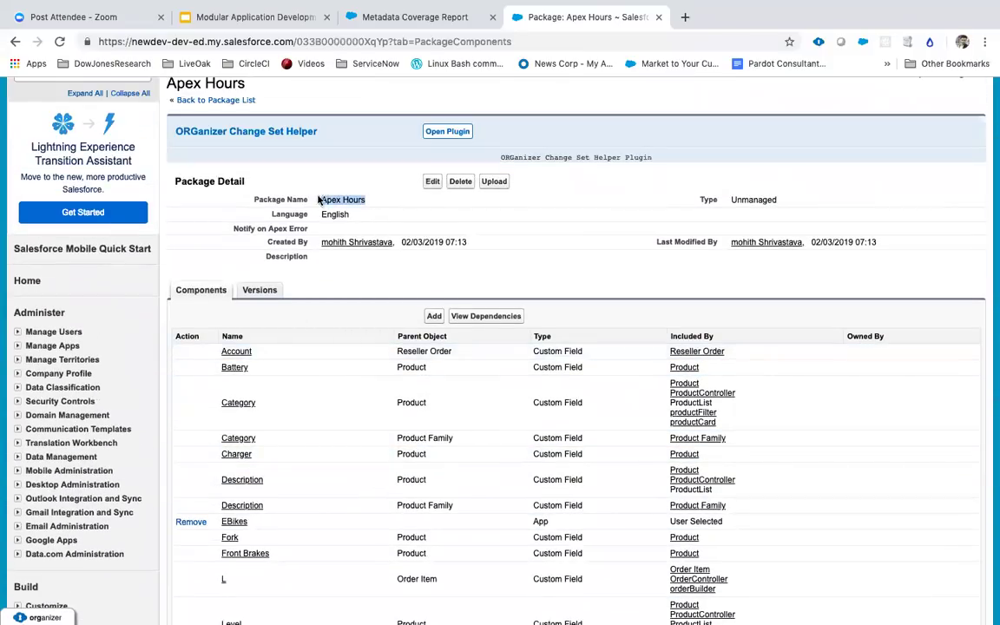
scroll(400, 209, up, 1)
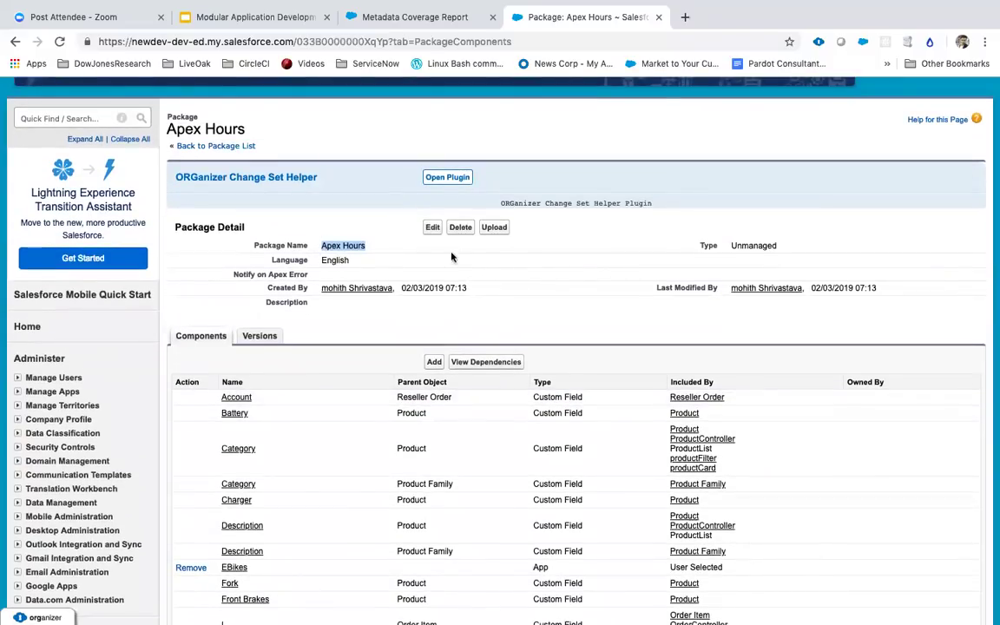
click(461, 227)
Step: Confirm deletion of the Apex Hours package
click(619, 120)
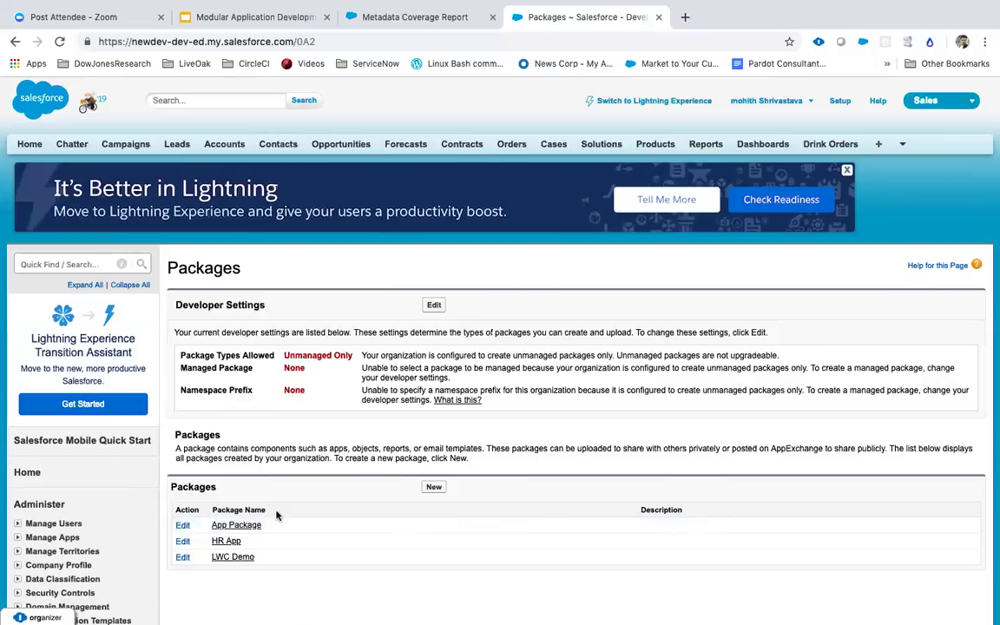
Step: Switch macOS spaces from full-screen Chrome to the code editor showing the packageDirectories JSON
key(ctrl+Left)
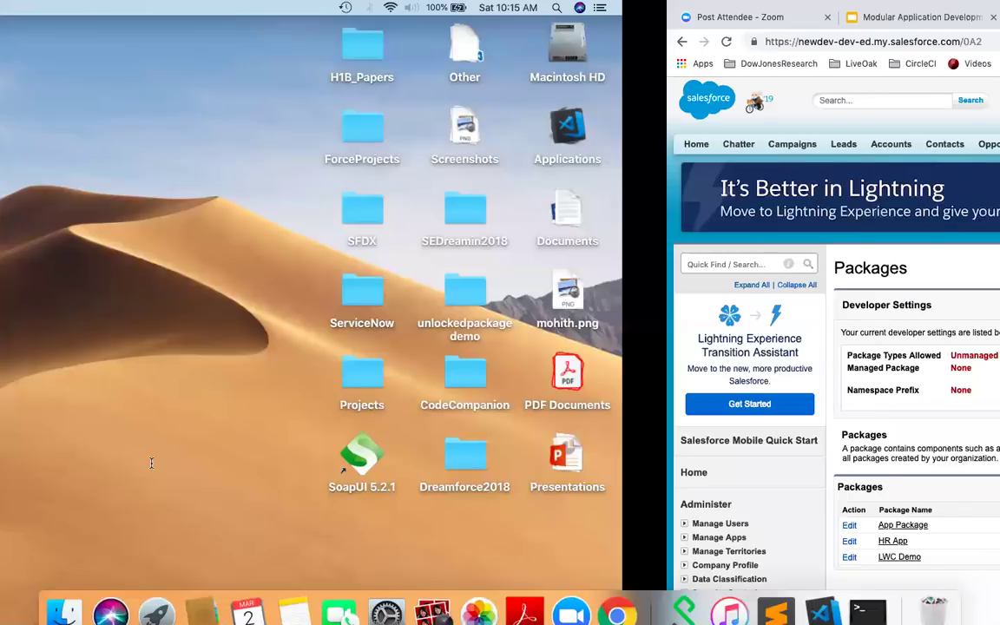
key(ctrl+Right)
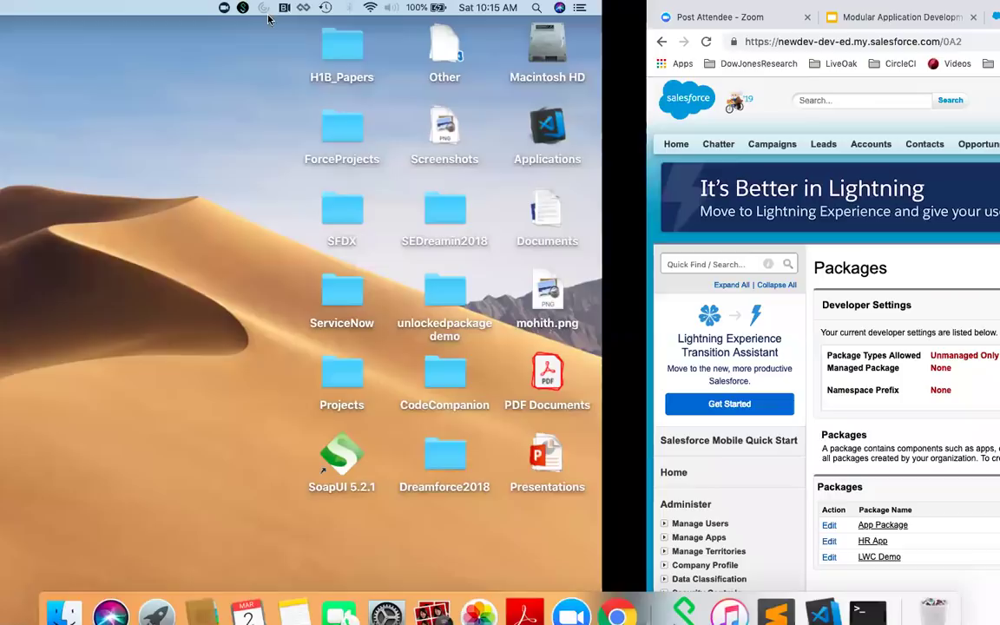
key(ctrl+Right)
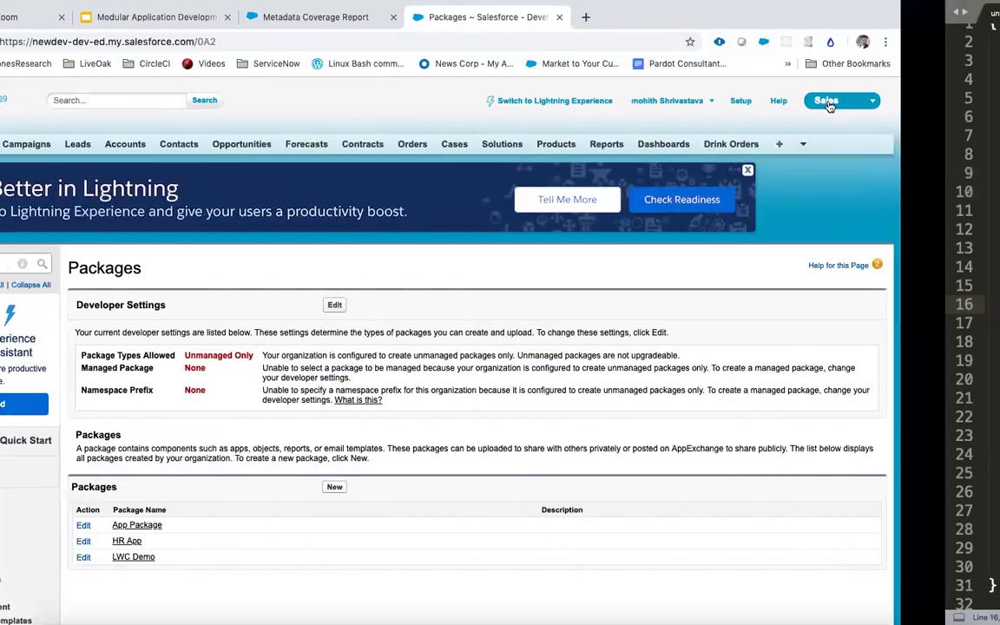
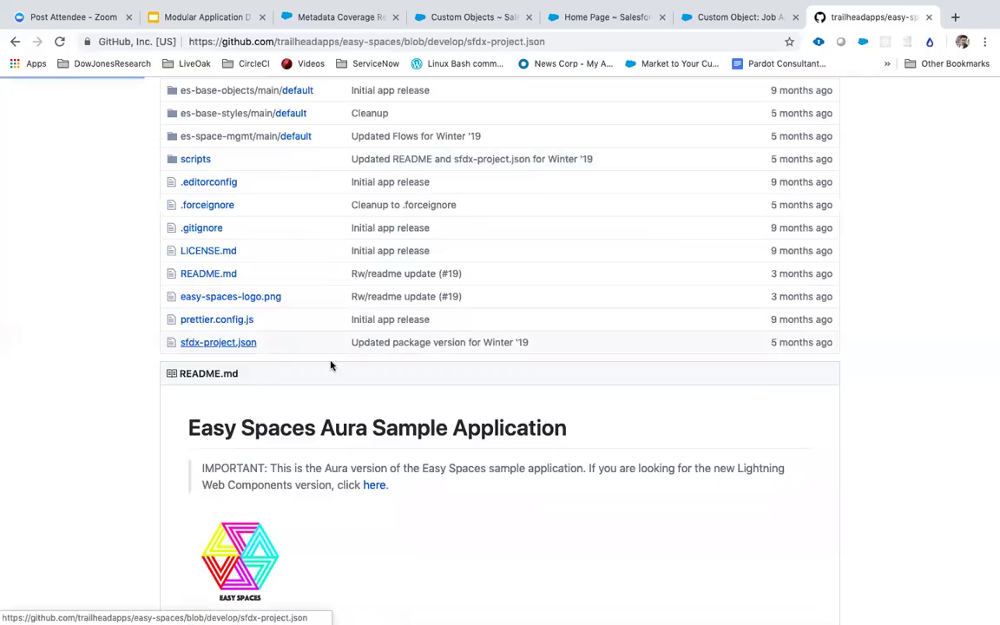
Step: Highlight the es-base-objects and es-base-code package entries in sfdx-project.json
scroll(335, 366, down, 2)
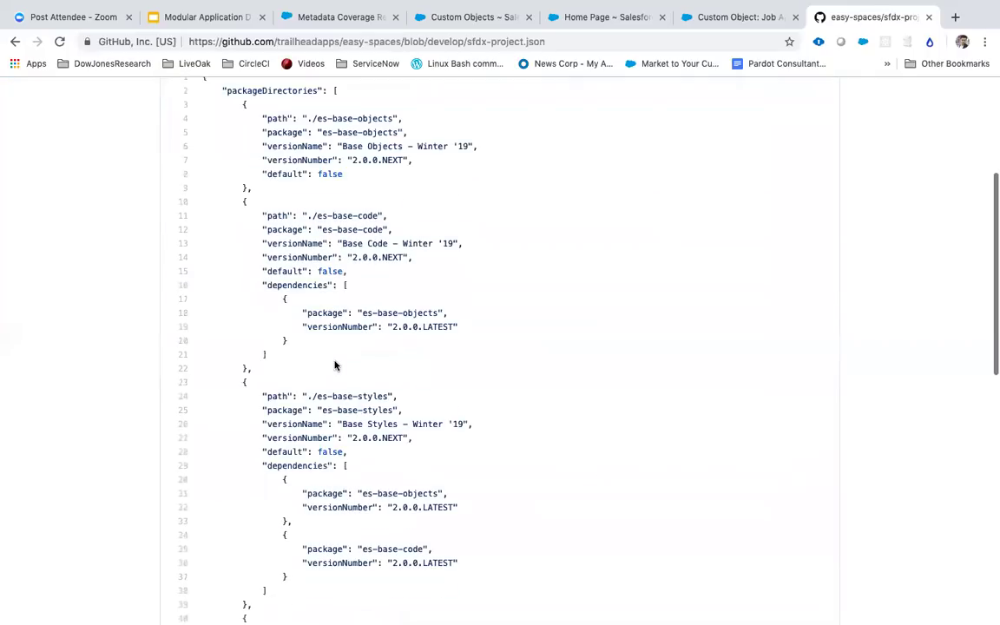
scroll(334, 361, down, 5)
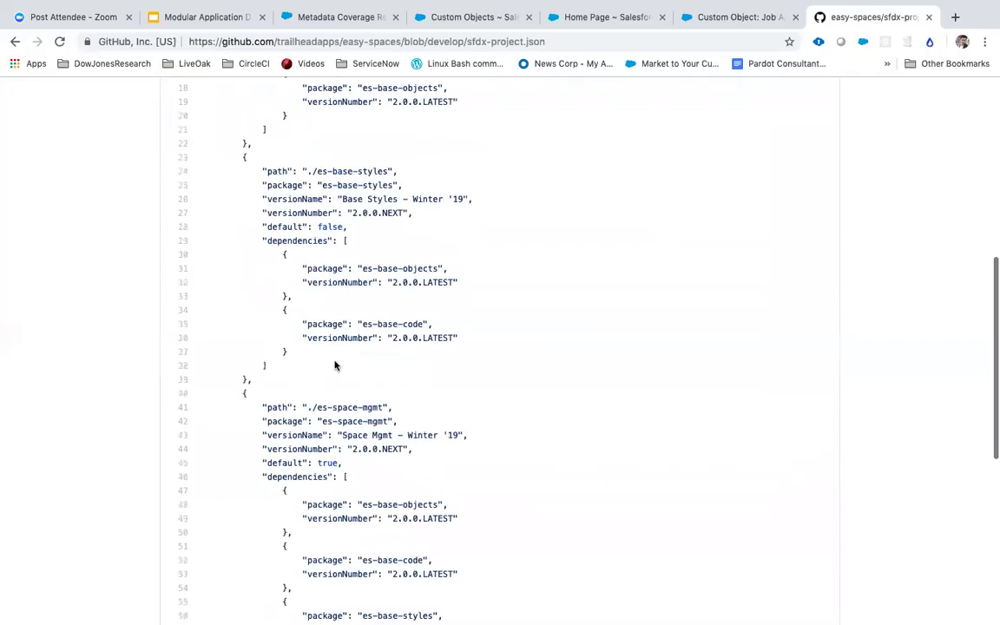
scroll(335, 366, down, 8)
scroll(335, 366, up, 15)
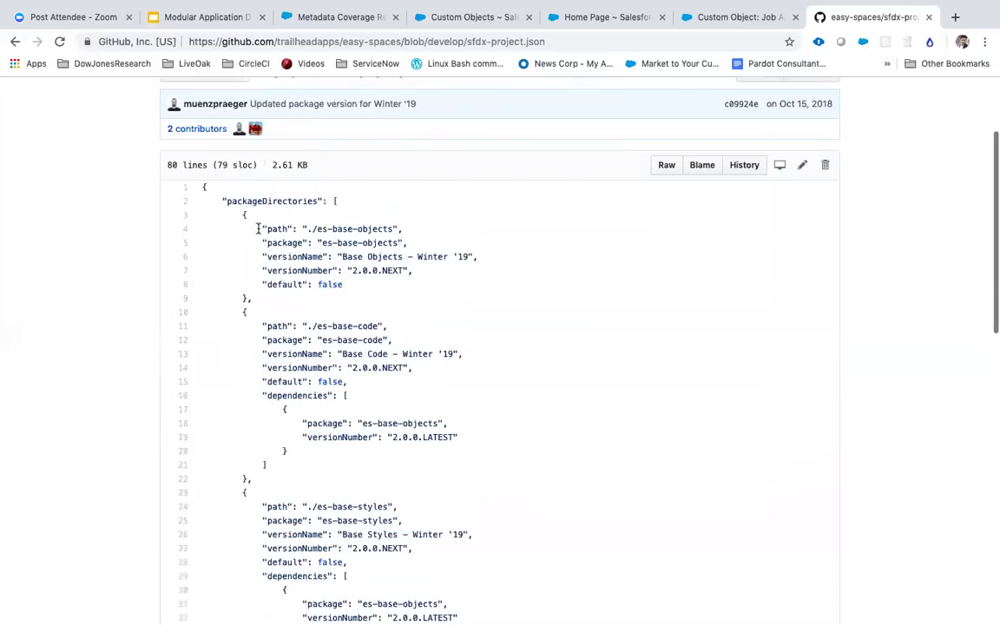
drag(258, 228, 415, 283)
scroll(415, 279, down, 2)
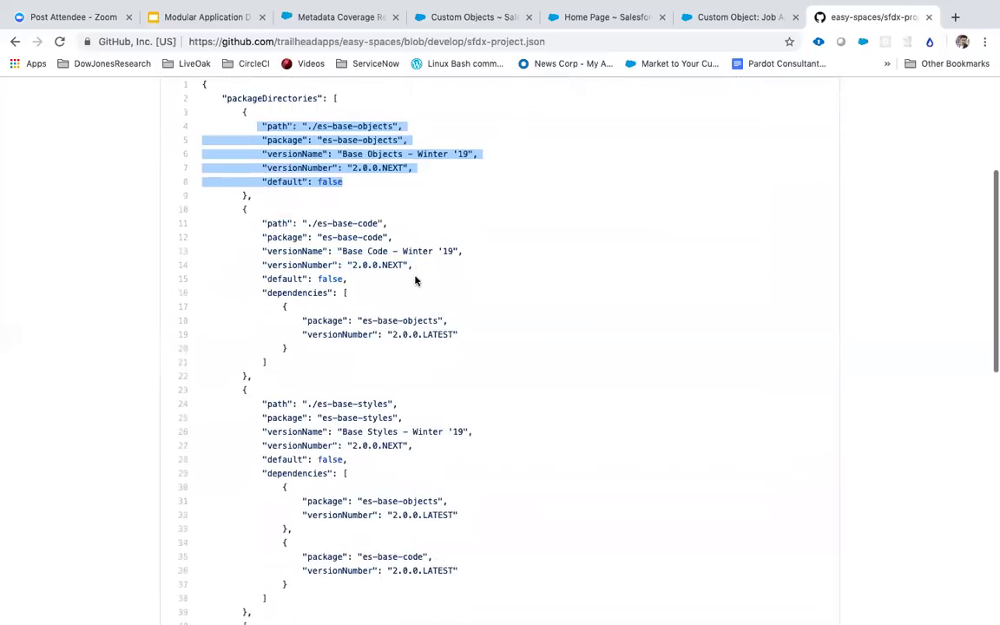
drag(349, 278, 330, 237)
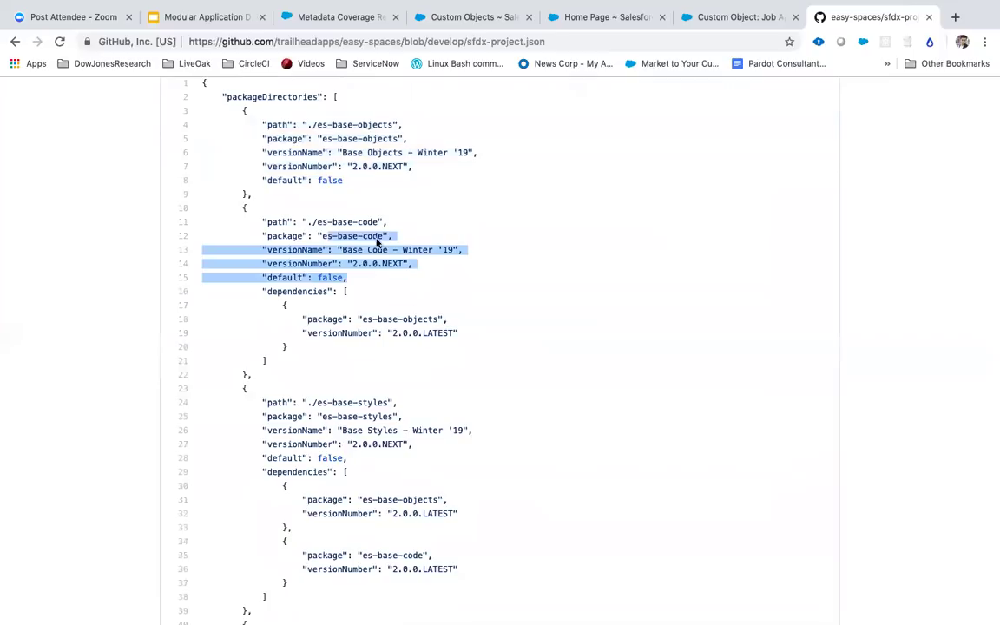
click(276, 252)
Step: Mark the es-base-objects and es-base-styles dependencies on lines 48 and 56
scroll(329, 368, down, 1)
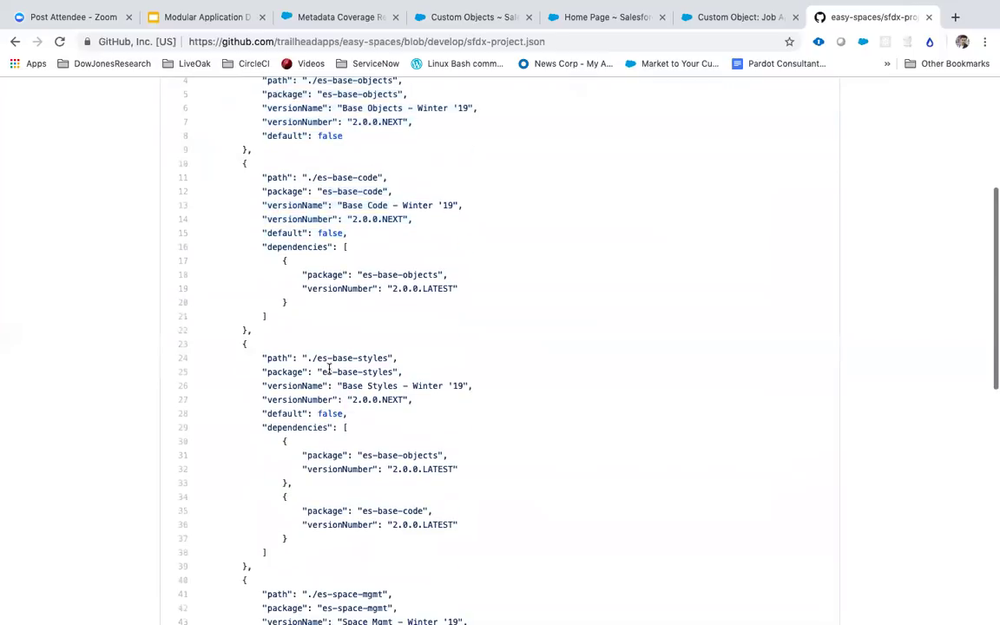
scroll(343, 345, down, 1)
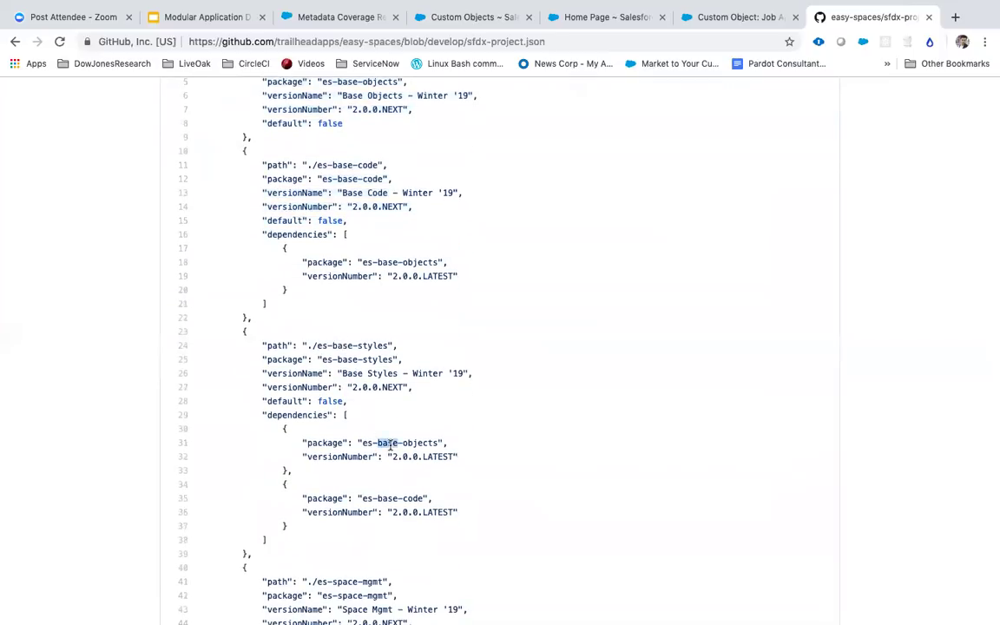
scroll(381, 495, down, 6)
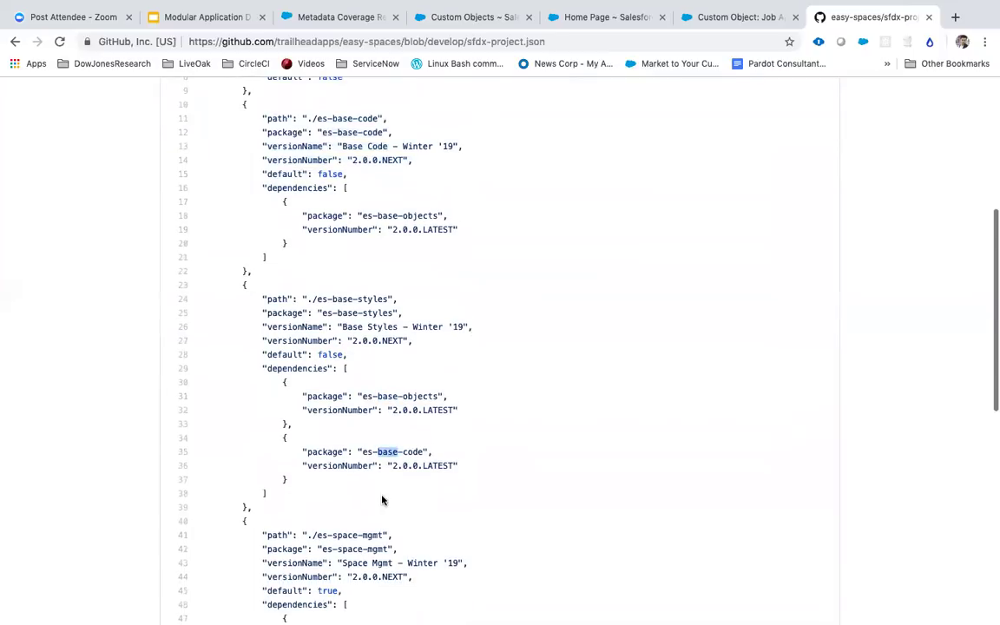
click(359, 333)
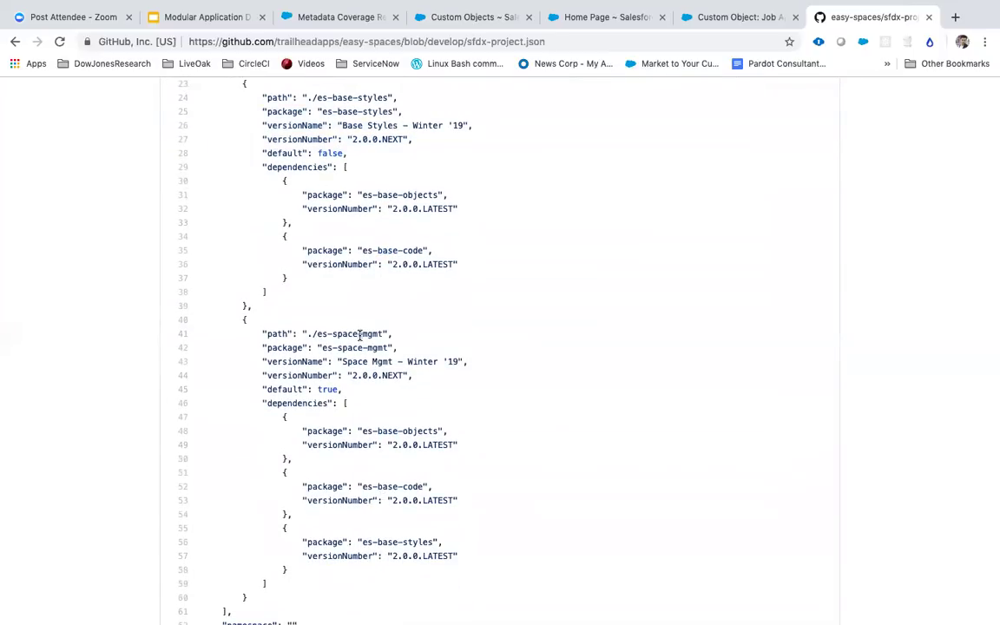
scroll(360, 341, down, 4)
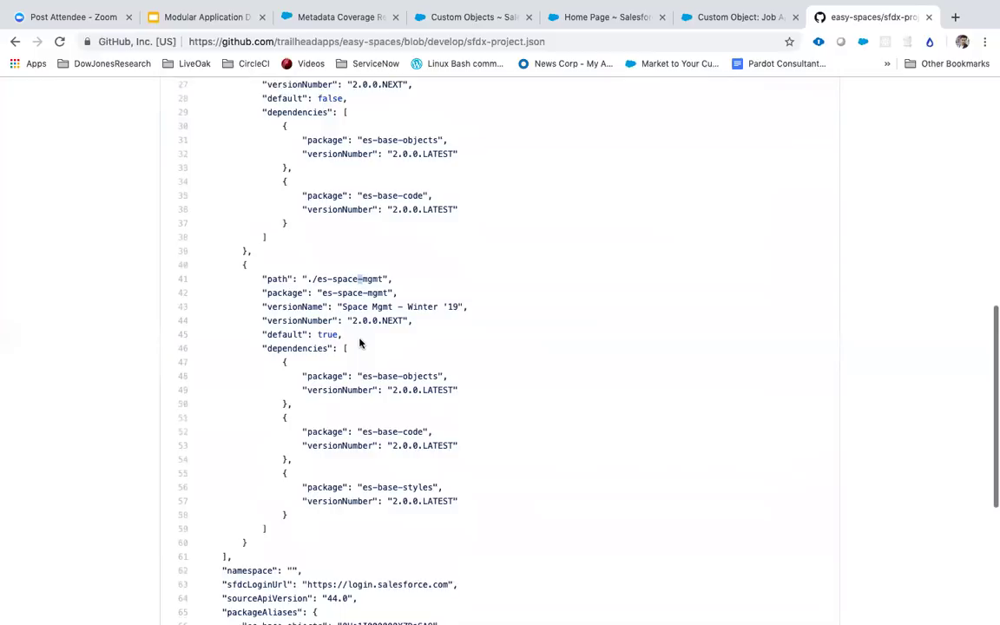
click(417, 372)
click(412, 417)
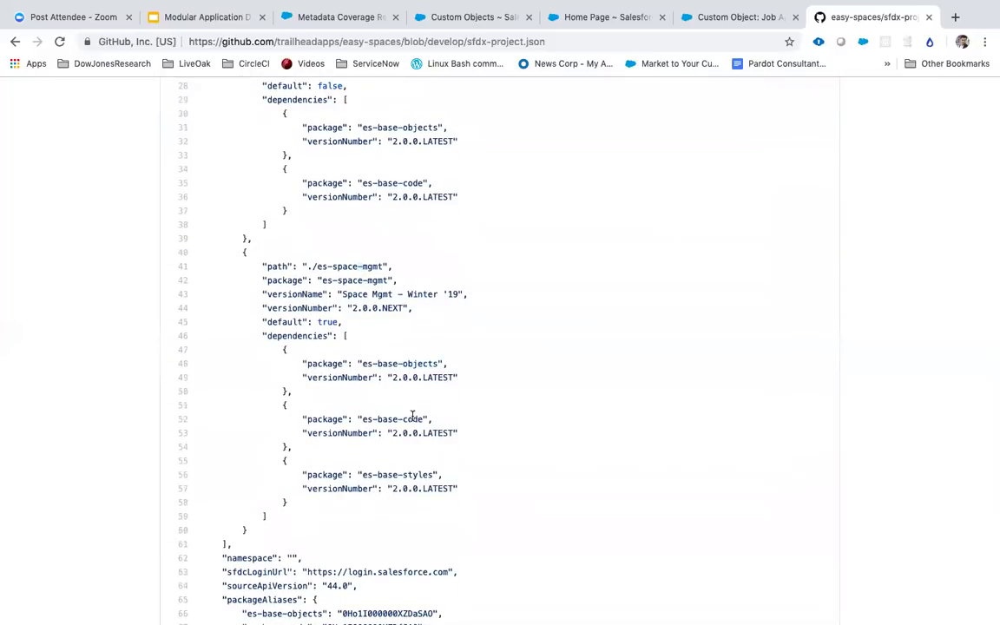
double_click(401, 475)
Step: Review the versions and package aliases, then return to the easy-spaces repository root
scroll(401, 474, down, 5)
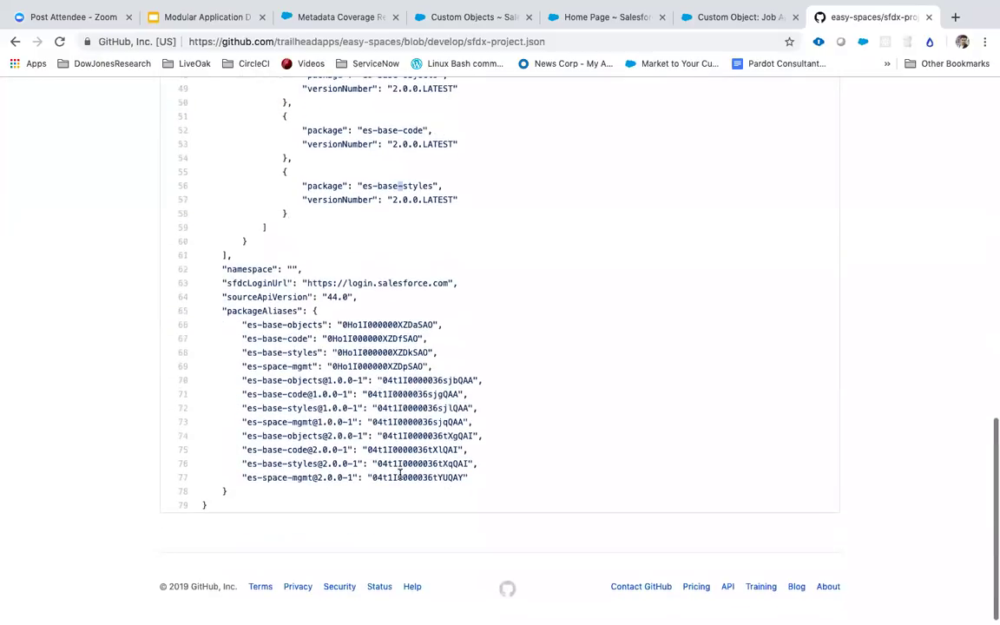
scroll(401, 474, up, 15)
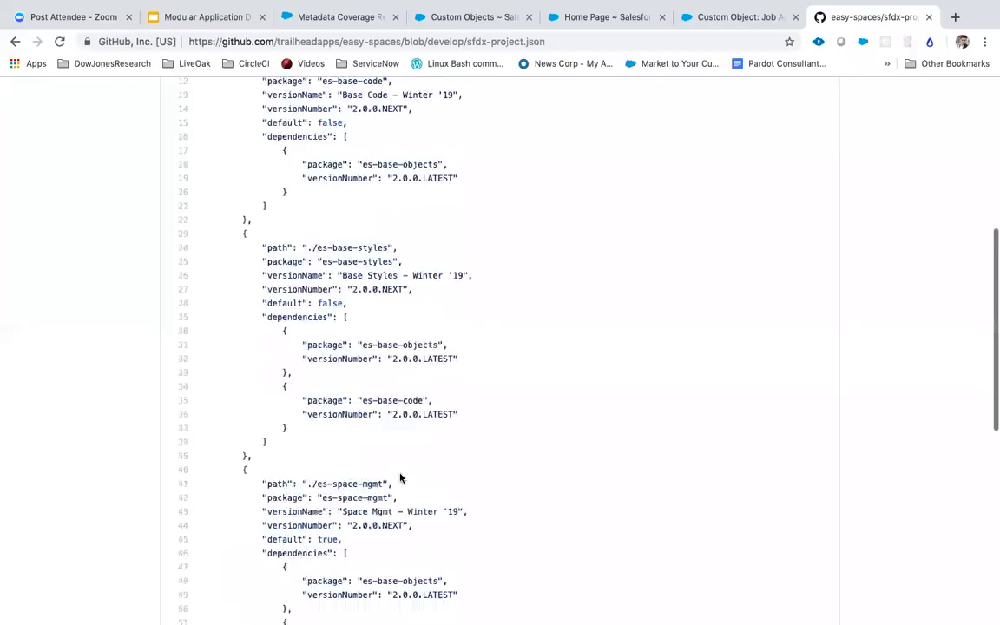
scroll(400, 476, up, 2)
scroll(395, 442, down, 10)
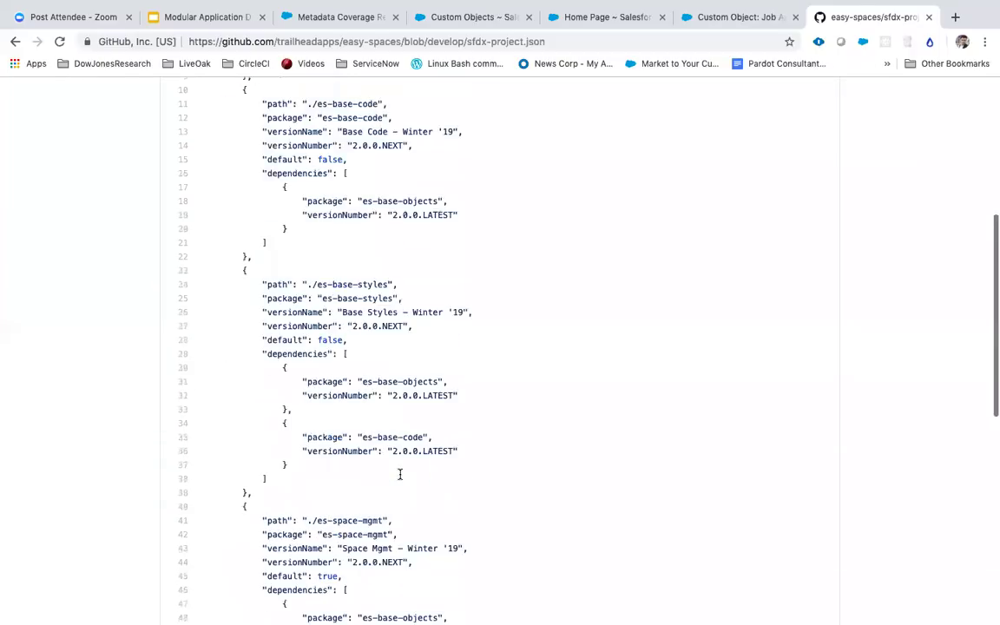
scroll(348, 233, down, 1)
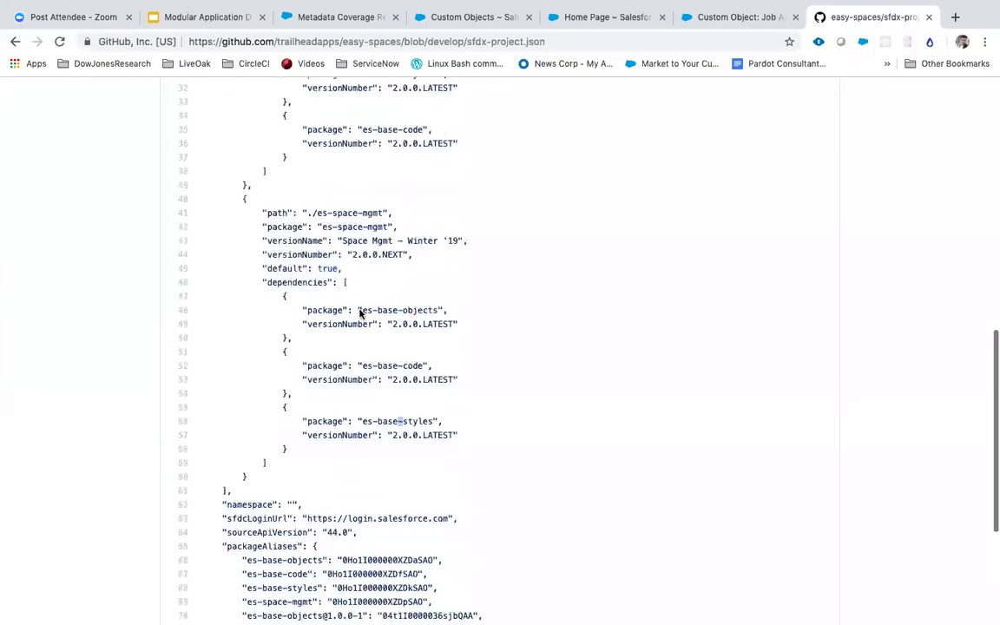
scroll(357, 312, up, 7)
scroll(360, 314, up, 3)
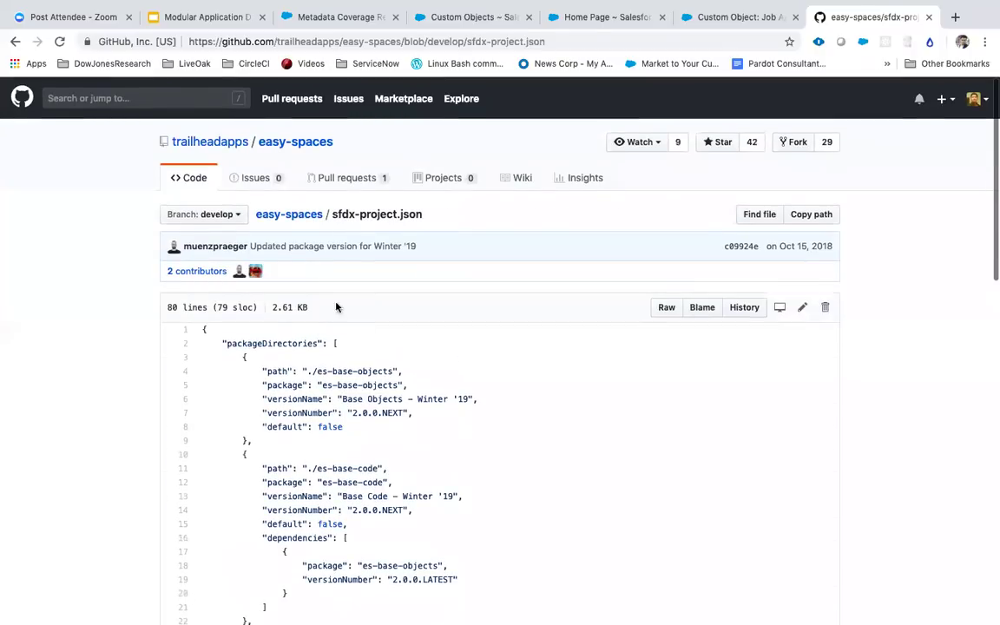
click(269, 216)
scroll(265, 252, down, 3)
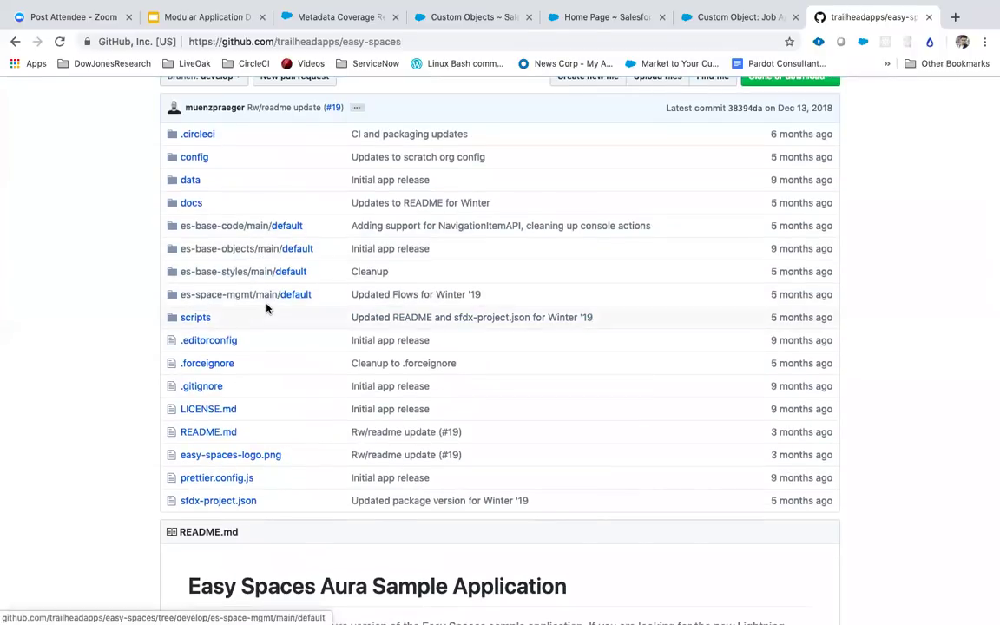
click(258, 226)
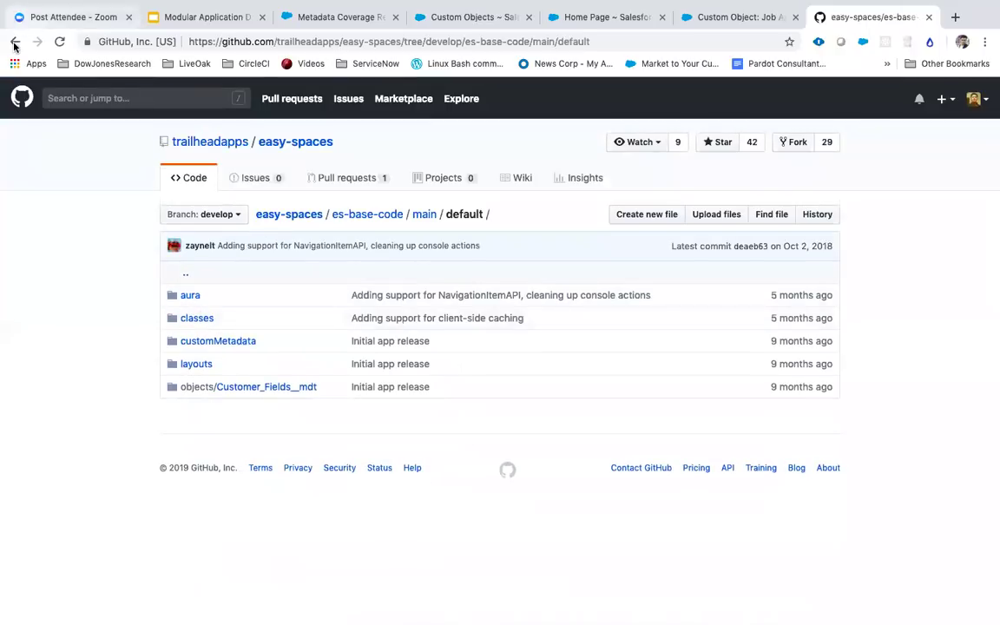
click(14, 41)
click(230, 226)
click(198, 319)
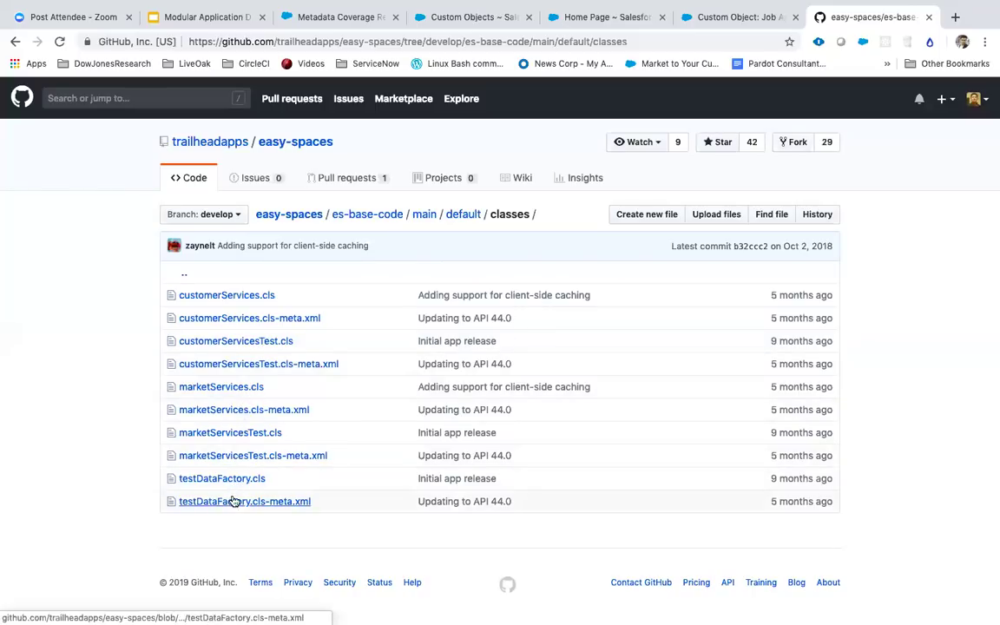
click(246, 295)
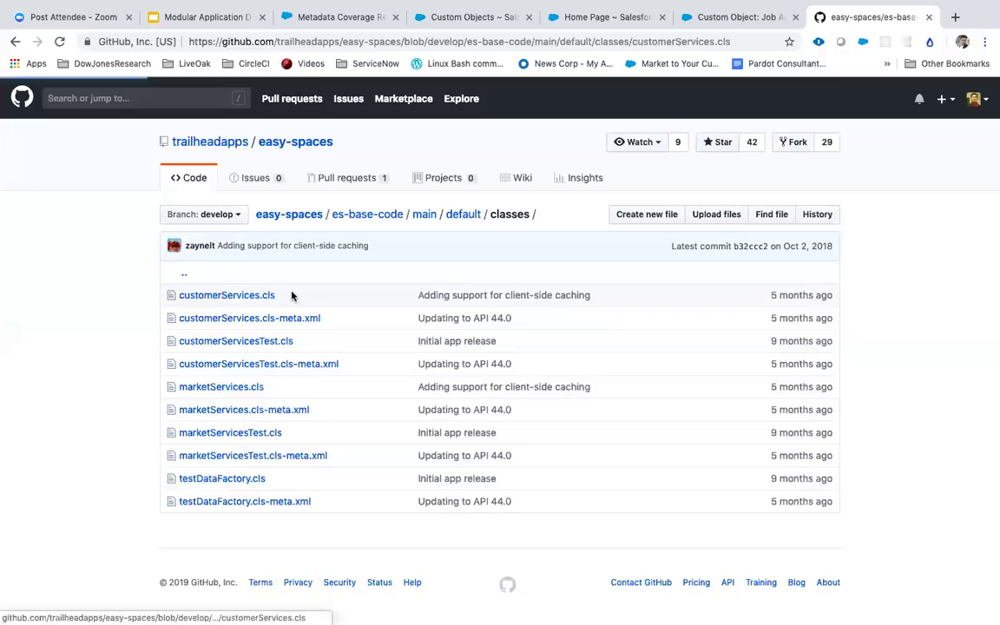
scroll(275, 260, down, 10)
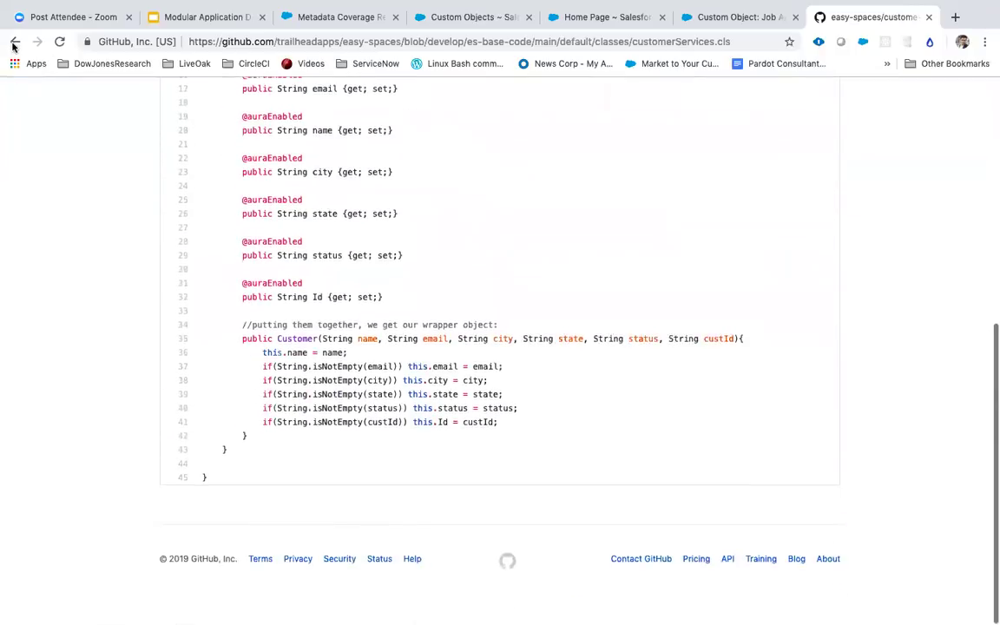
click(15, 42)
click(15, 41)
click(15, 42)
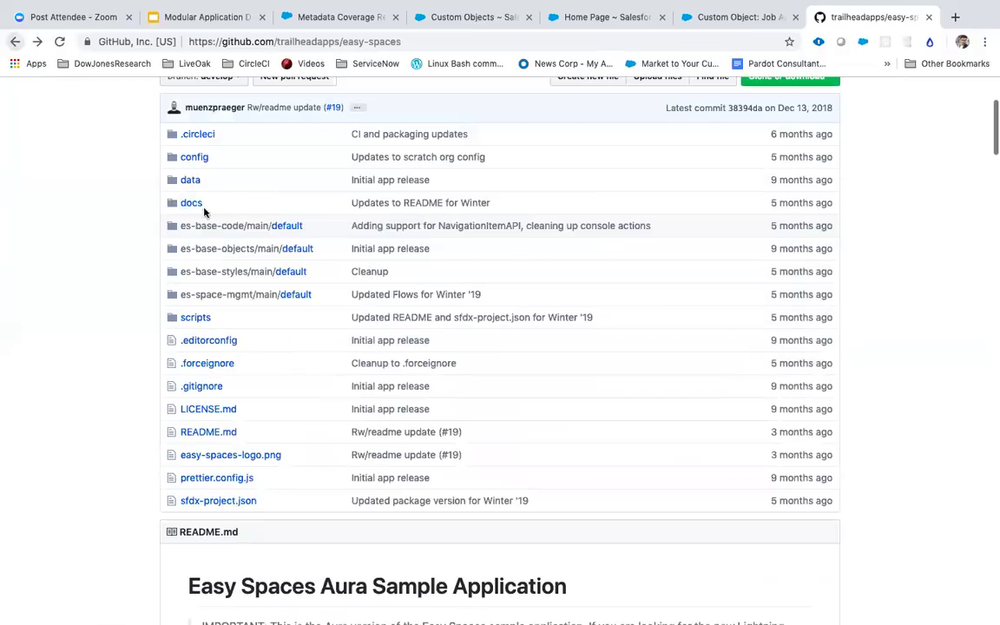
click(231, 254)
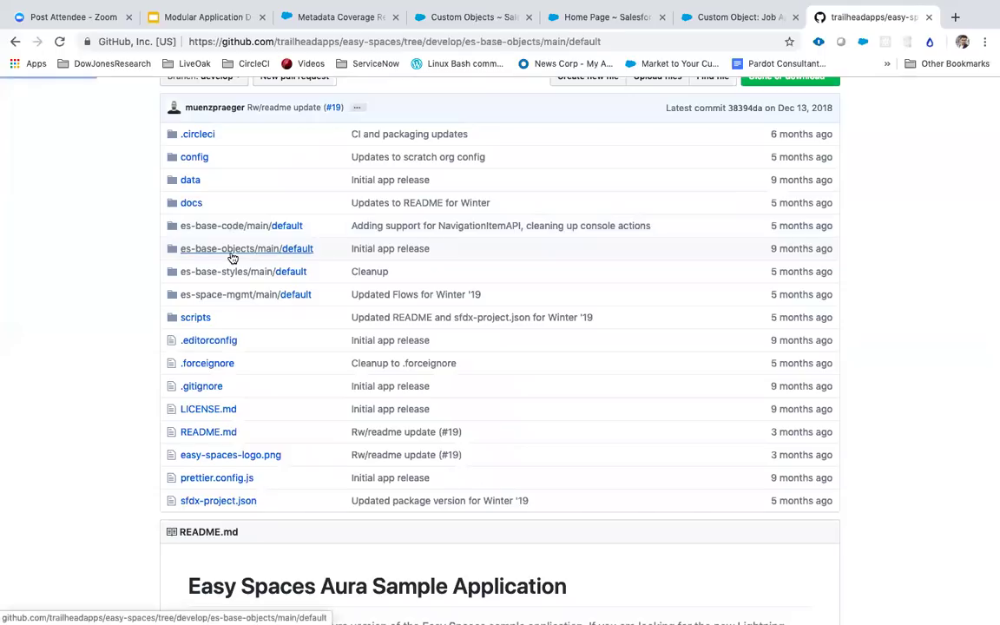
click(198, 342)
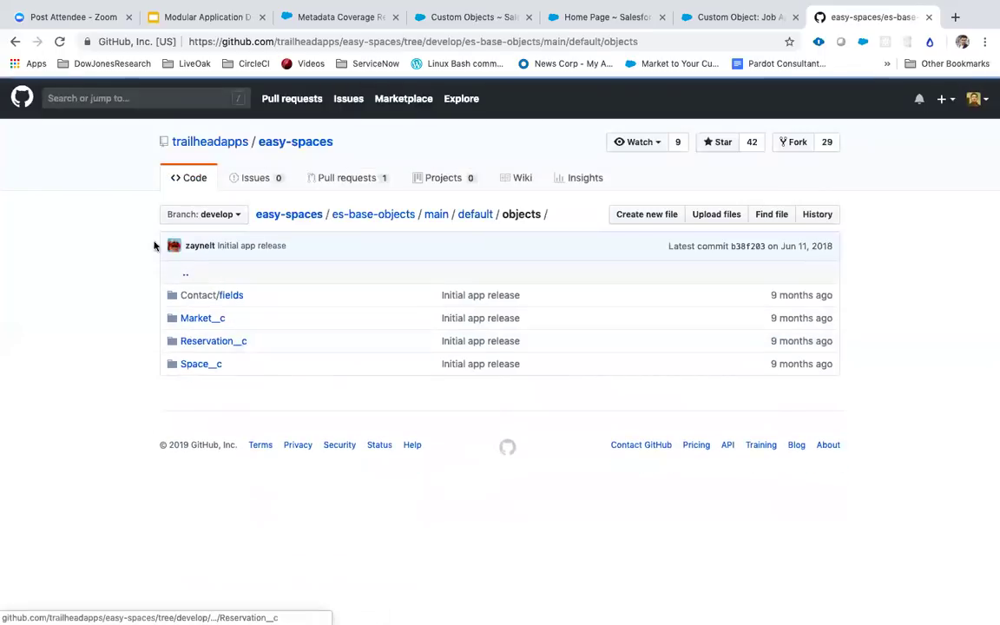
click(14, 41)
click(14, 41)
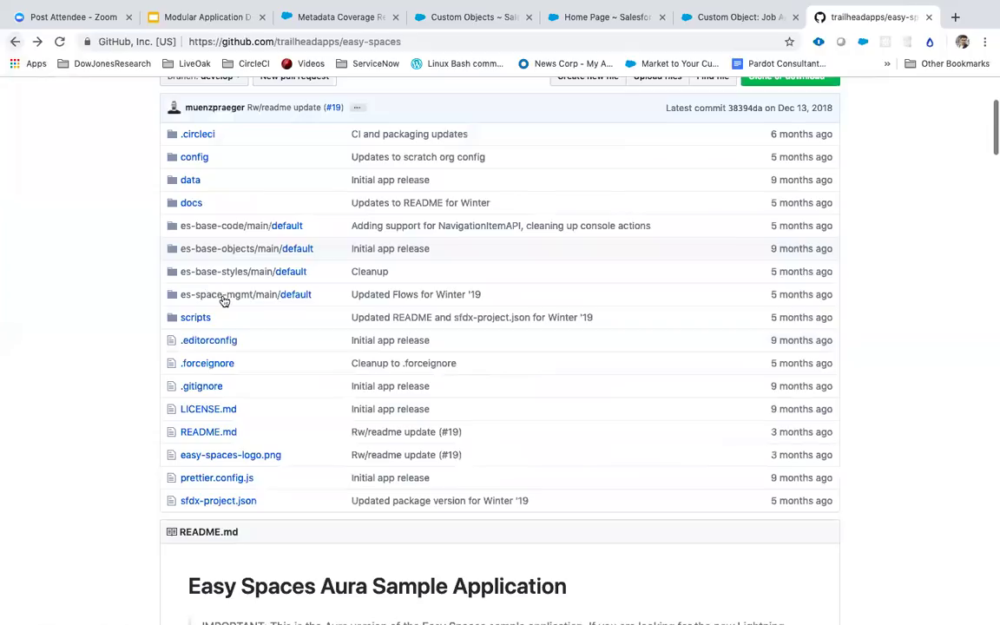
click(251, 277)
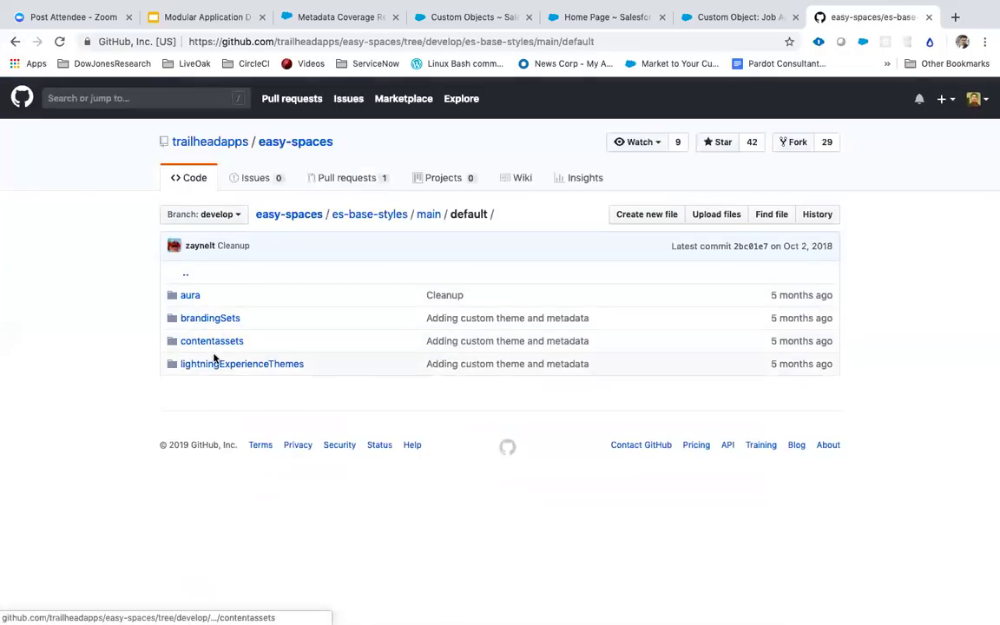
click(15, 41)
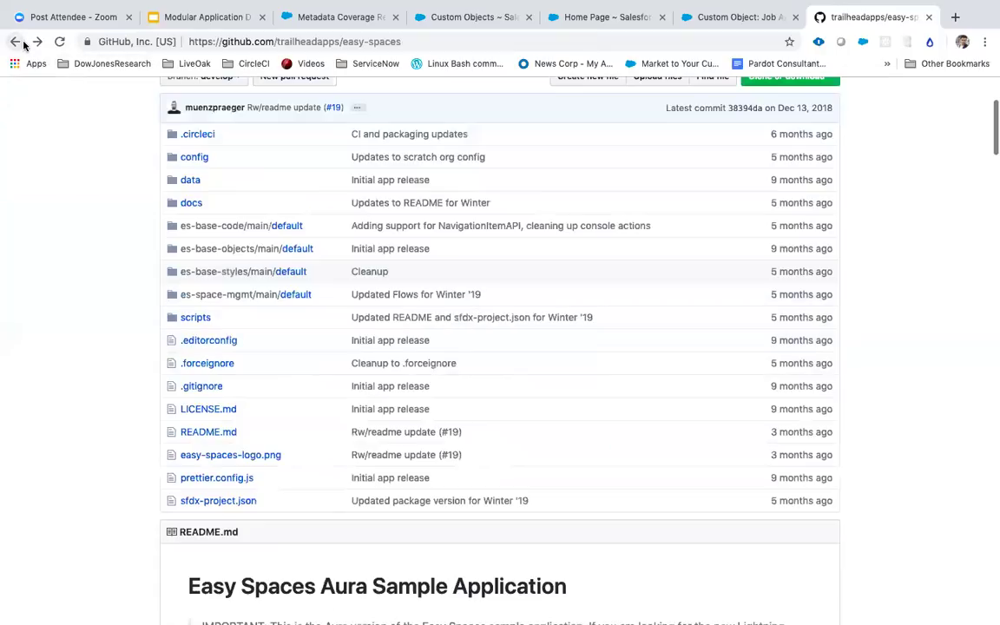
click(270, 294)
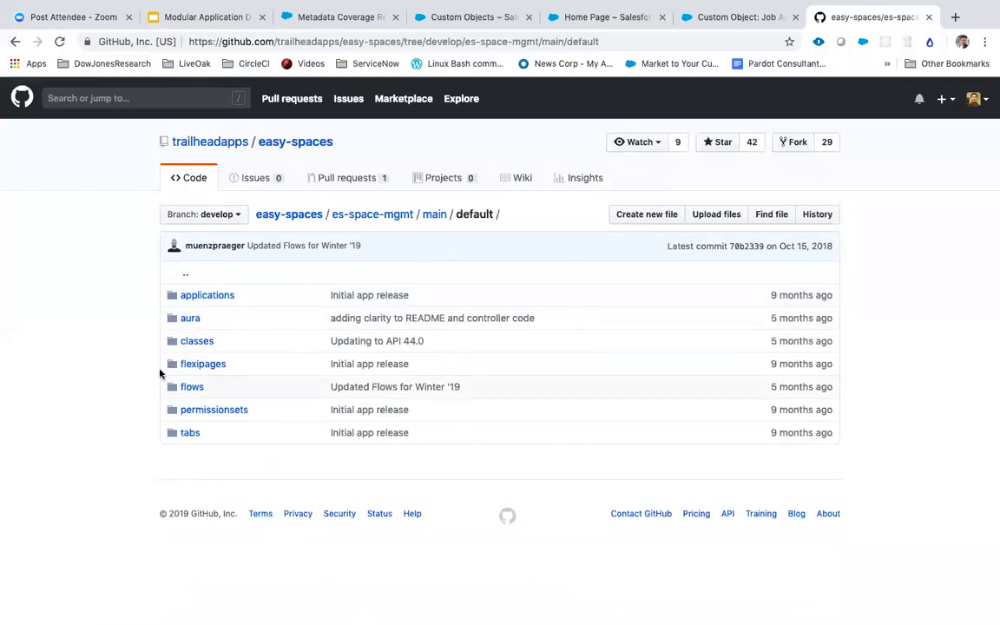
click(14, 41)
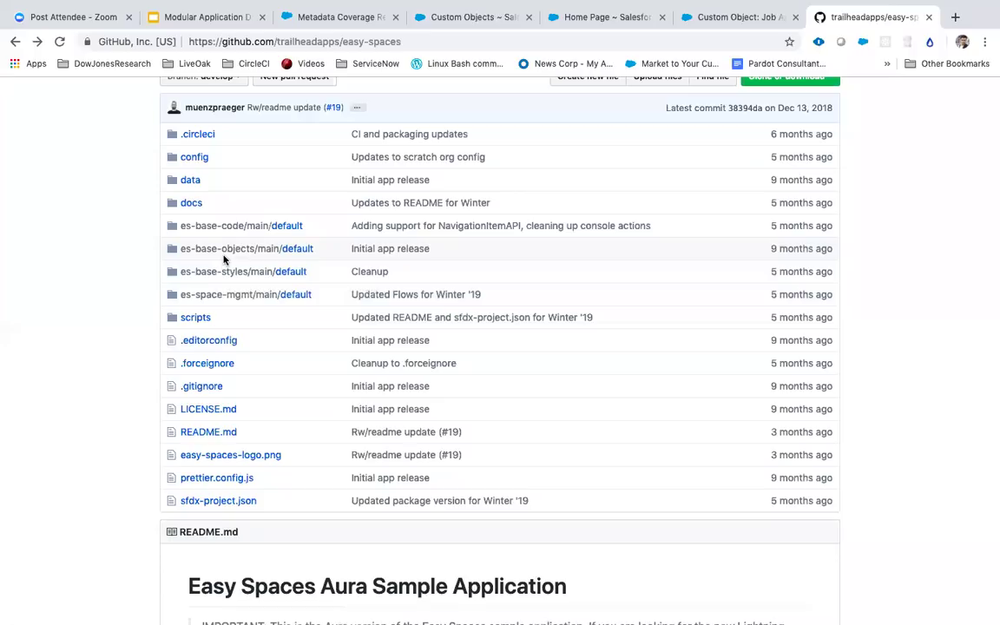
click(238, 248)
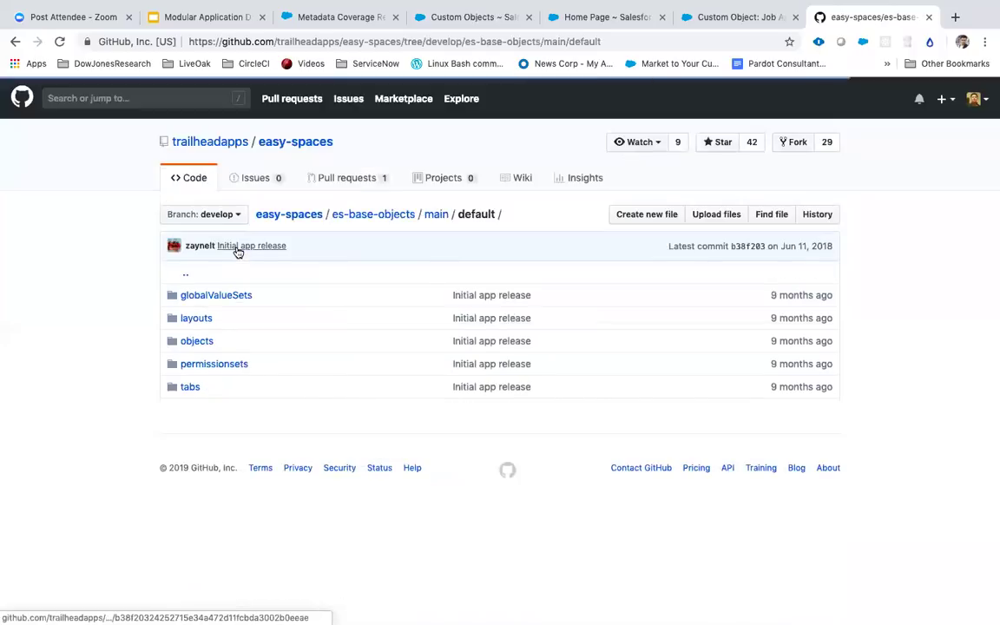
click(15, 41)
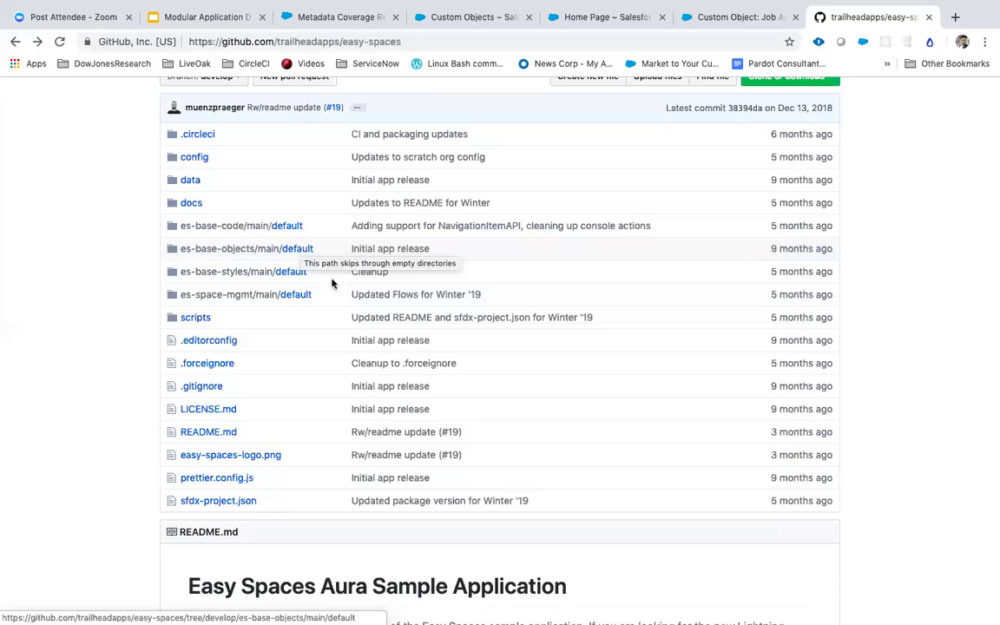
key(ctrl+Left)
key(ctrl+Left)
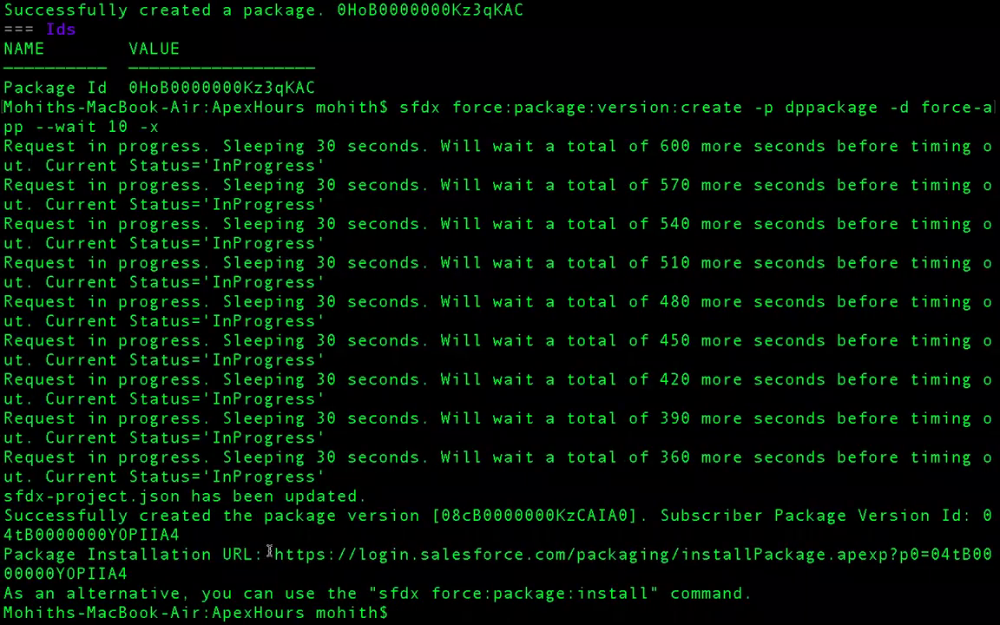
Step: Select the full Package Installation URL in the version-create output
drag(274, 554, 123, 566)
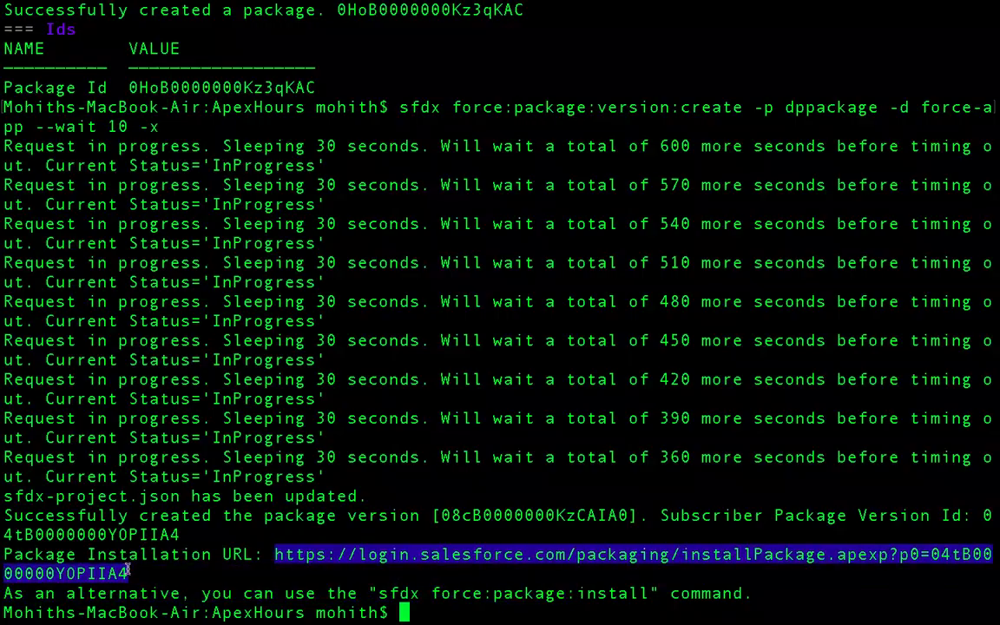
click(281, 563)
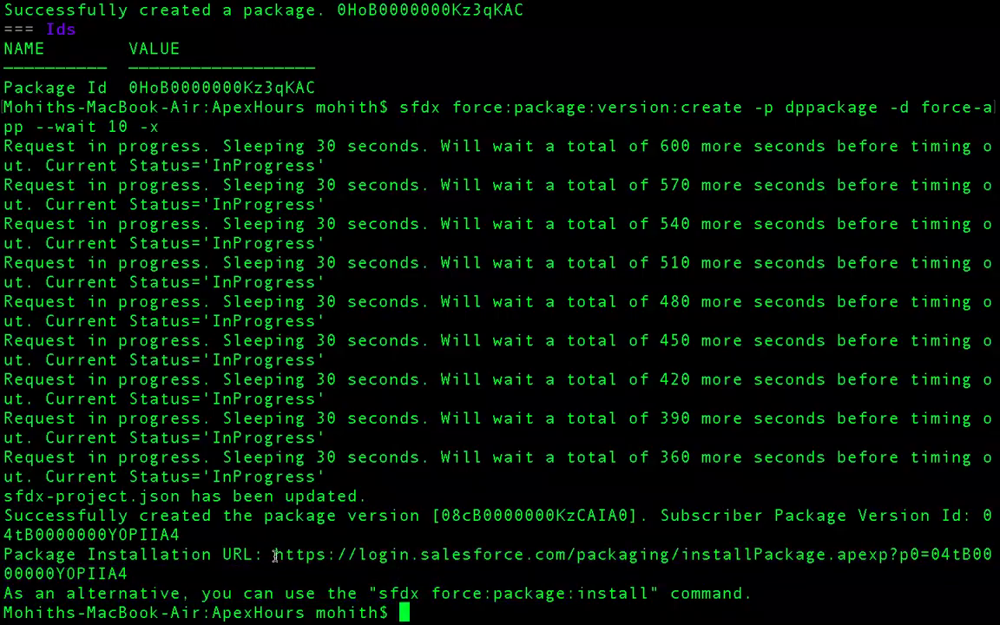
double_click(276, 556)
click(276, 554)
drag(269, 556, 163, 575)
key(super+c)
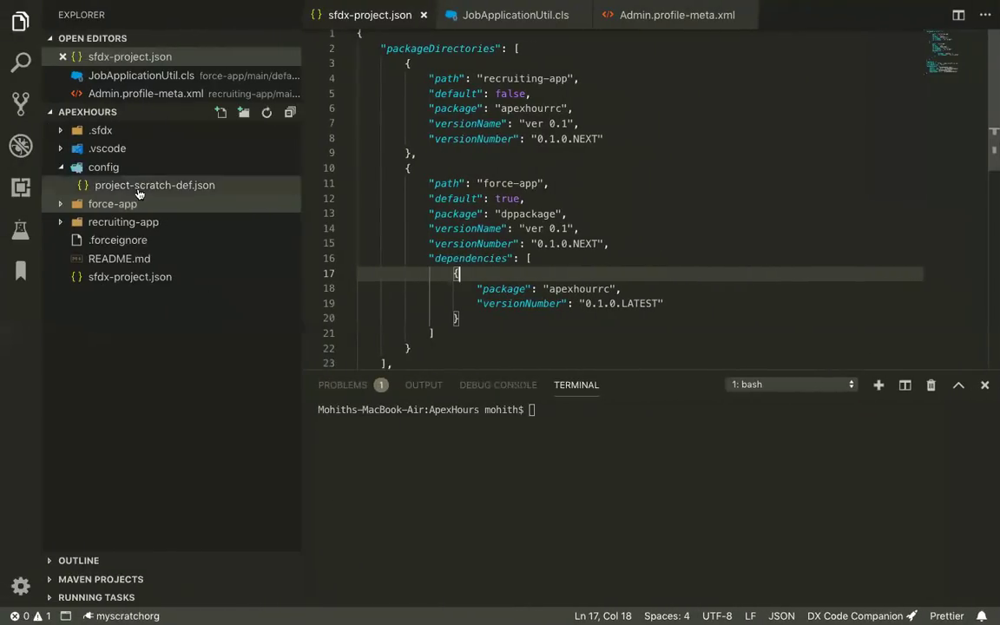
Step: Expand force-app down to its classes and open JobApplicationUtil.cls
click(104, 203)
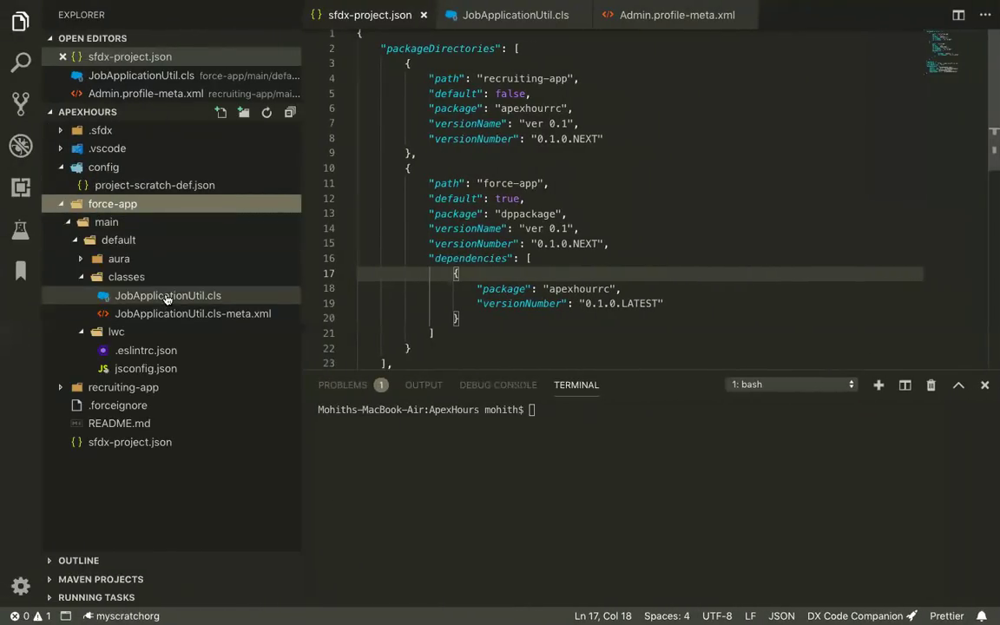
click(165, 295)
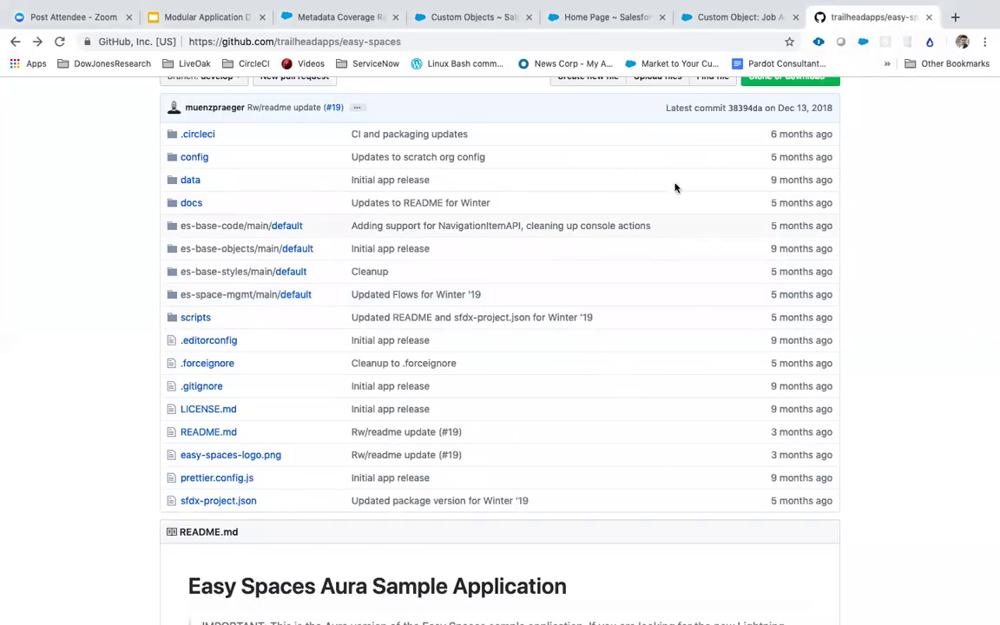
Step: Close the home page and custom object tabs and add a new tab before the repository
scroll(674, 171, up, 5)
click(476, 17)
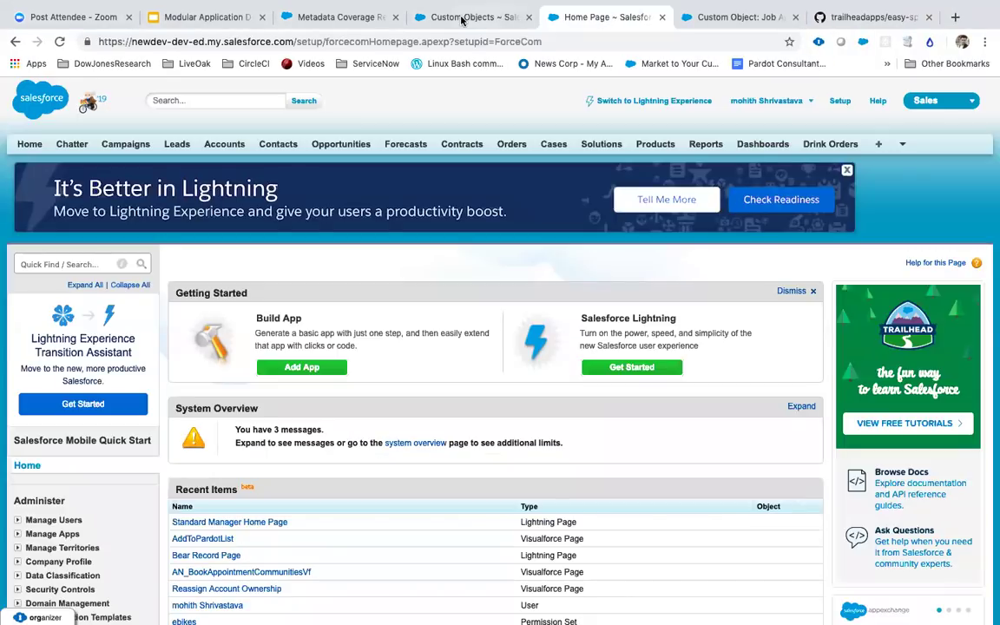
click(662, 16)
click(662, 17)
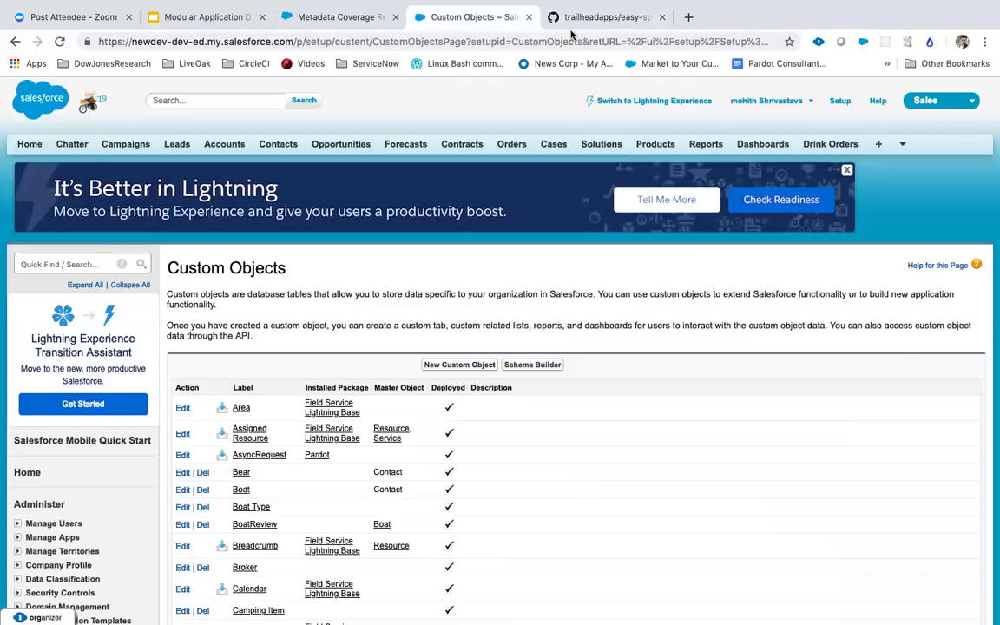
click(689, 17)
drag(805, 17, 684, 16)
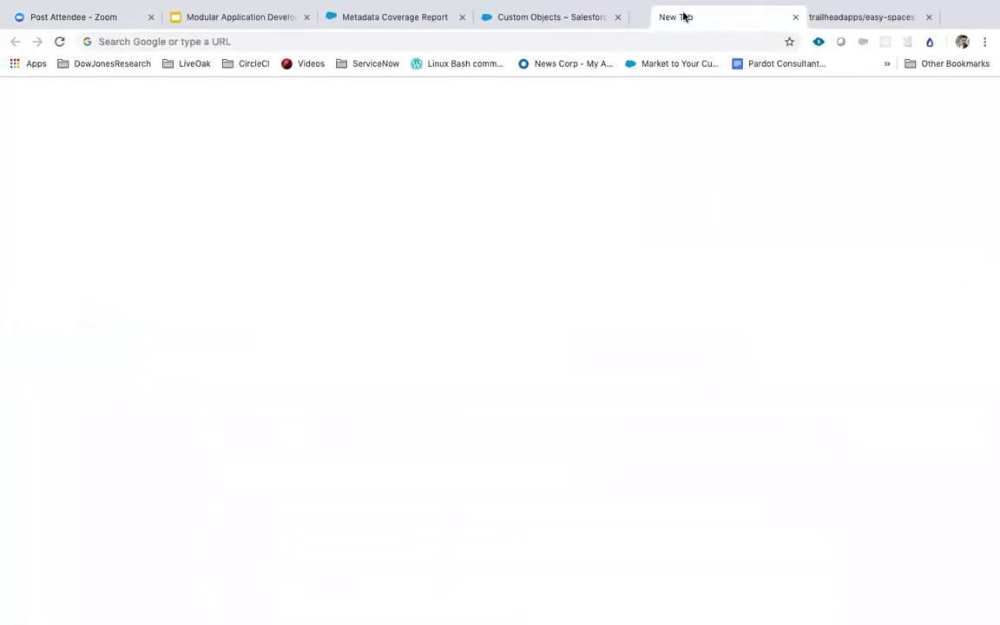
Step: Load the package installation URL, reloading it after a failed first login attempt
key(super+v)
key(Return)
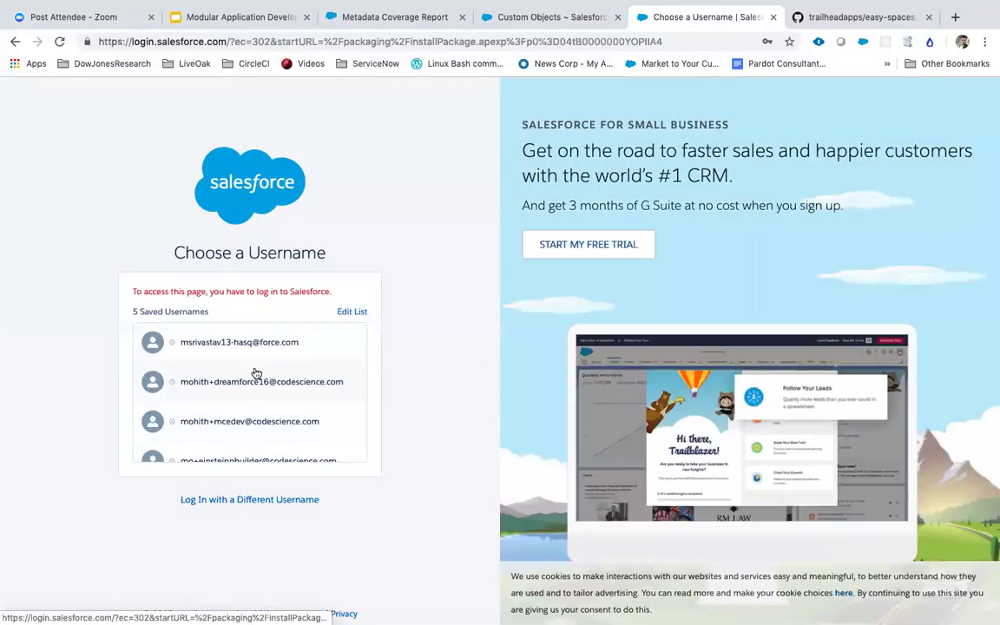
click(254, 346)
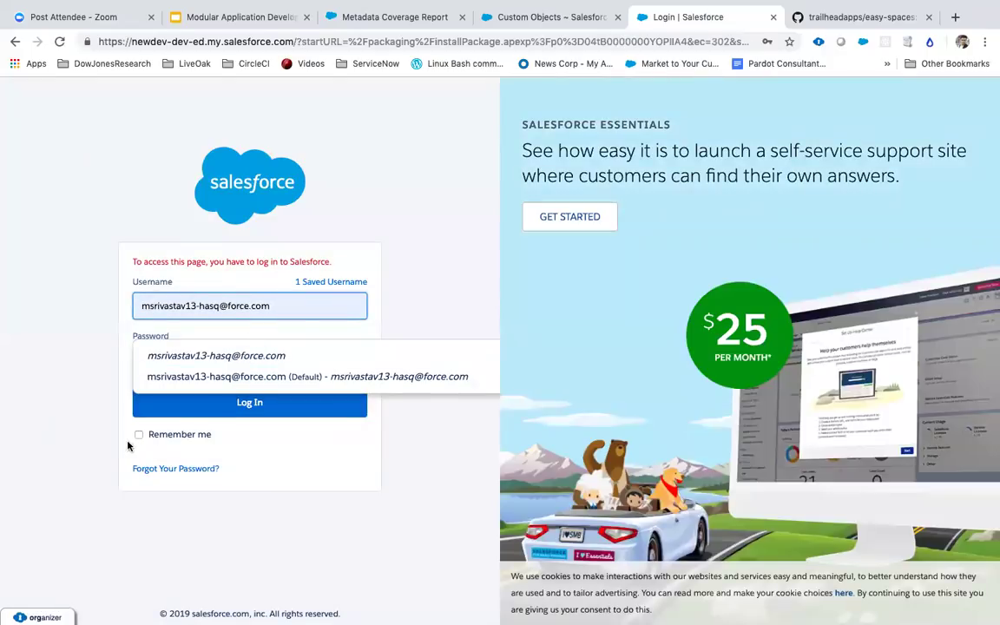
click(190, 403)
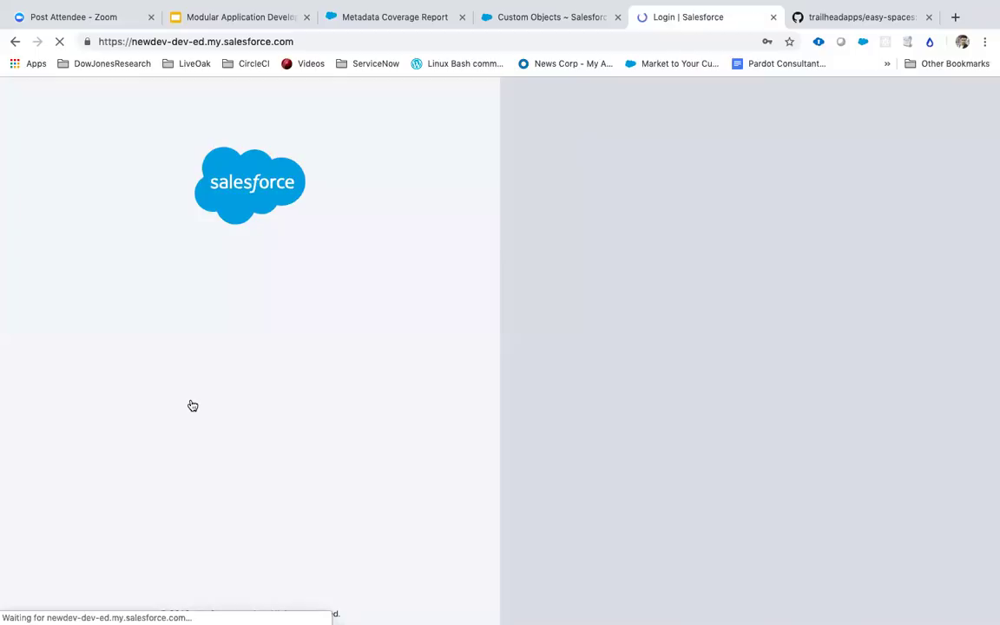
click(217, 369)
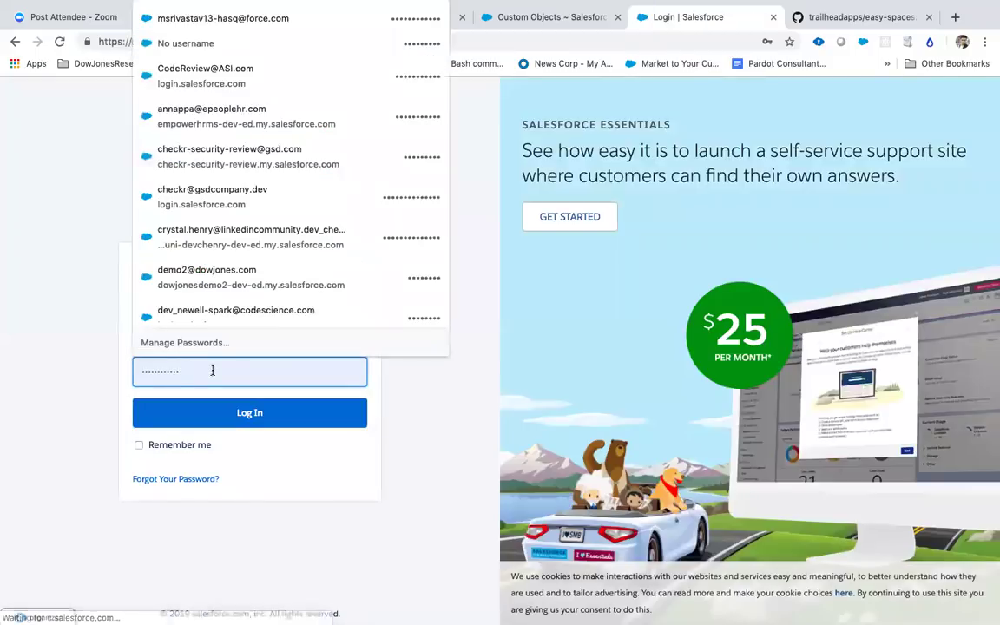
key(BackSpace)
key(BackSpace)
key(BackSpace)
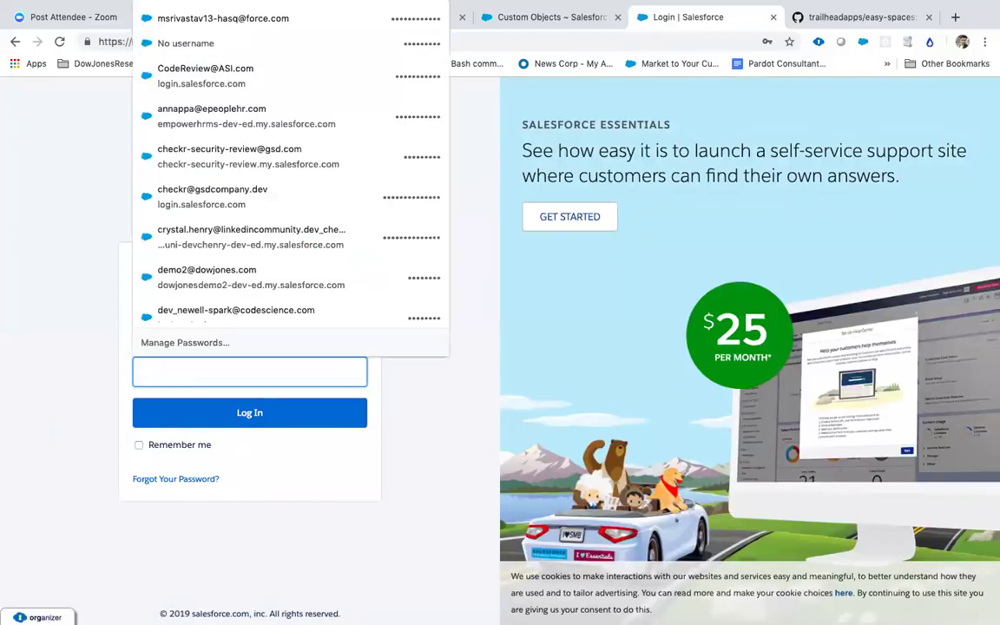
click(83, 207)
click(529, 43)
key(ctrl+v)
key(Return)
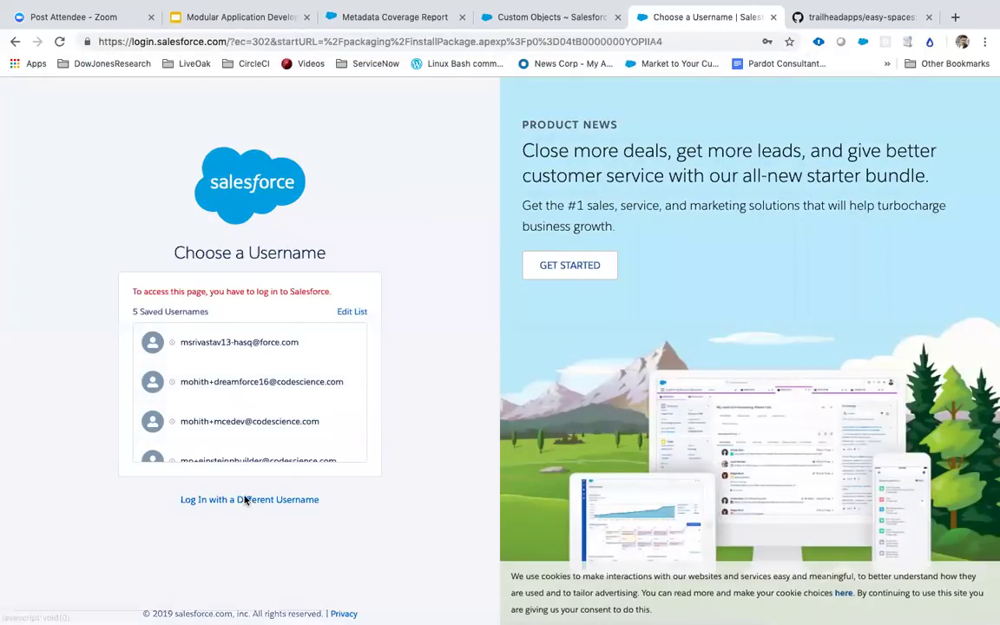
Step: Log in with the org's username and password to reach the Install dppackage page
click(247, 501)
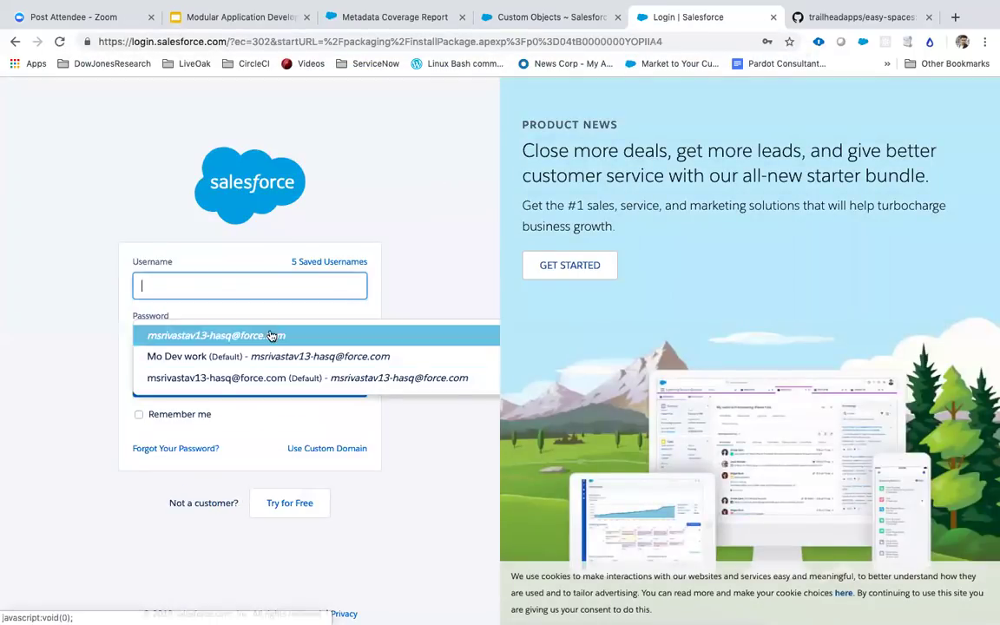
text(.)
key(BackSpace)
key(BackSpace)
key(BackSpace)
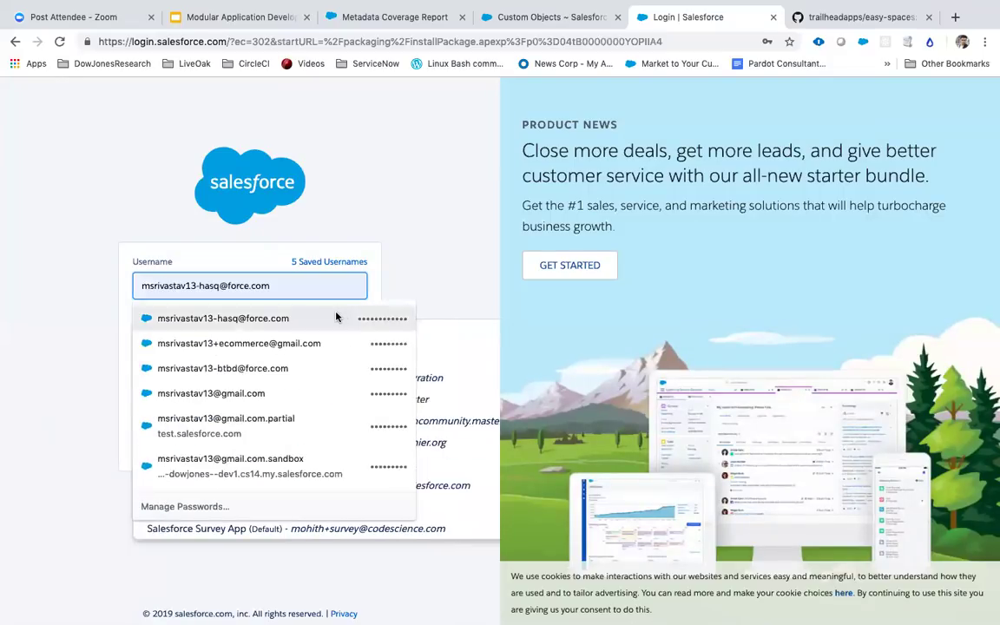
click(335, 317)
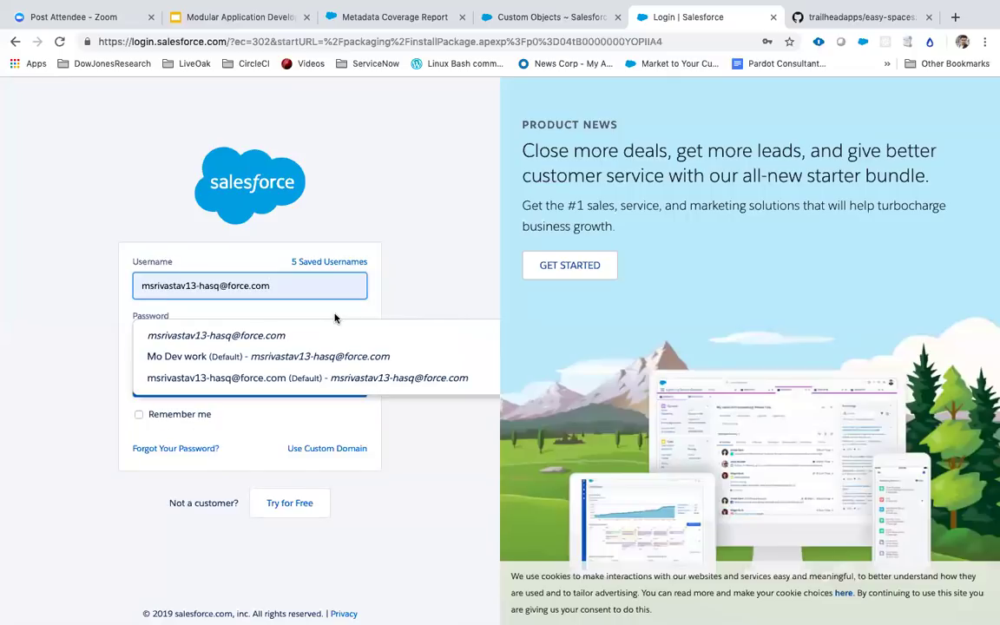
click(350, 217)
click(219, 334)
double_click(221, 339)
key(BackSpace)
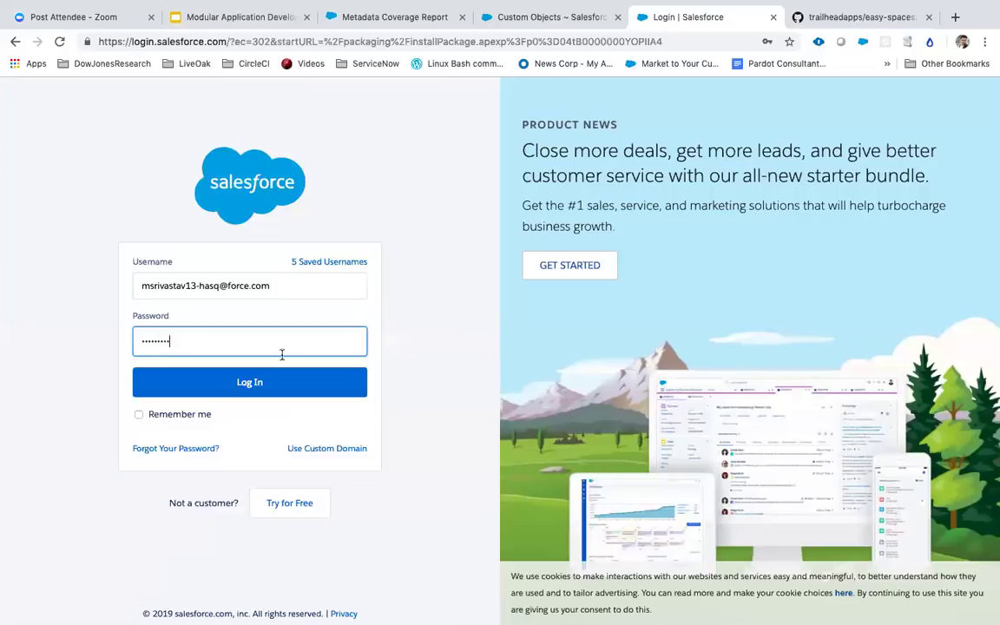
click(258, 384)
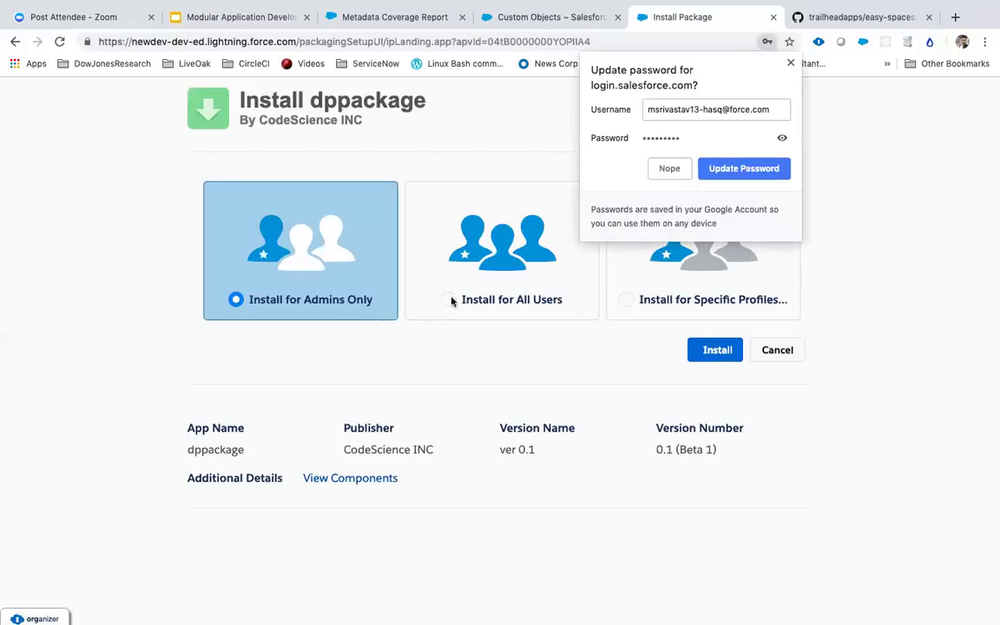
Step: Install dppackage for all users and highlight the error requiring apexhourrc version 0.1 first
click(449, 301)
click(720, 352)
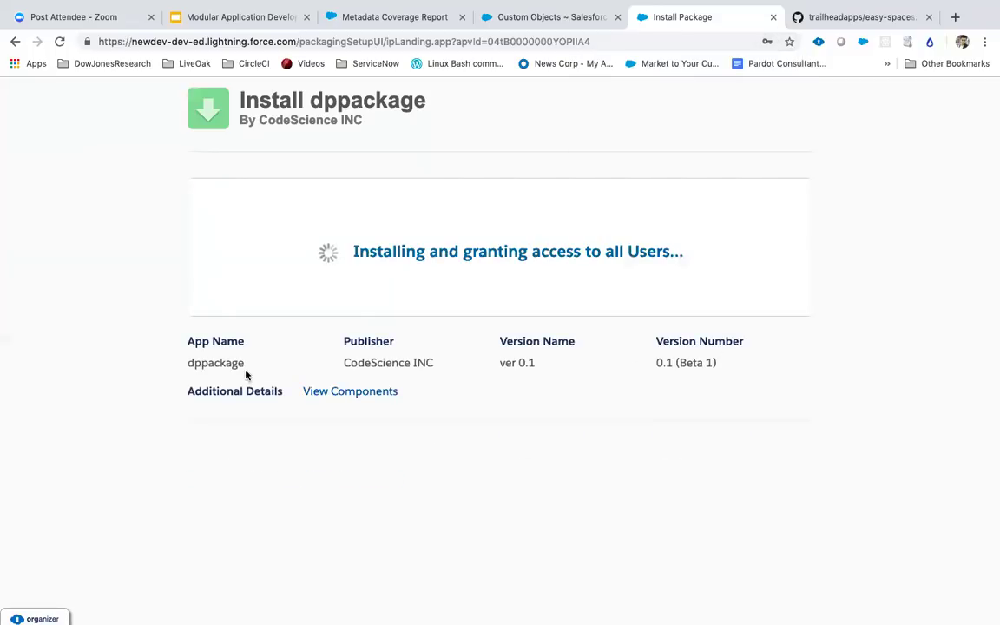
drag(247, 369, 185, 367)
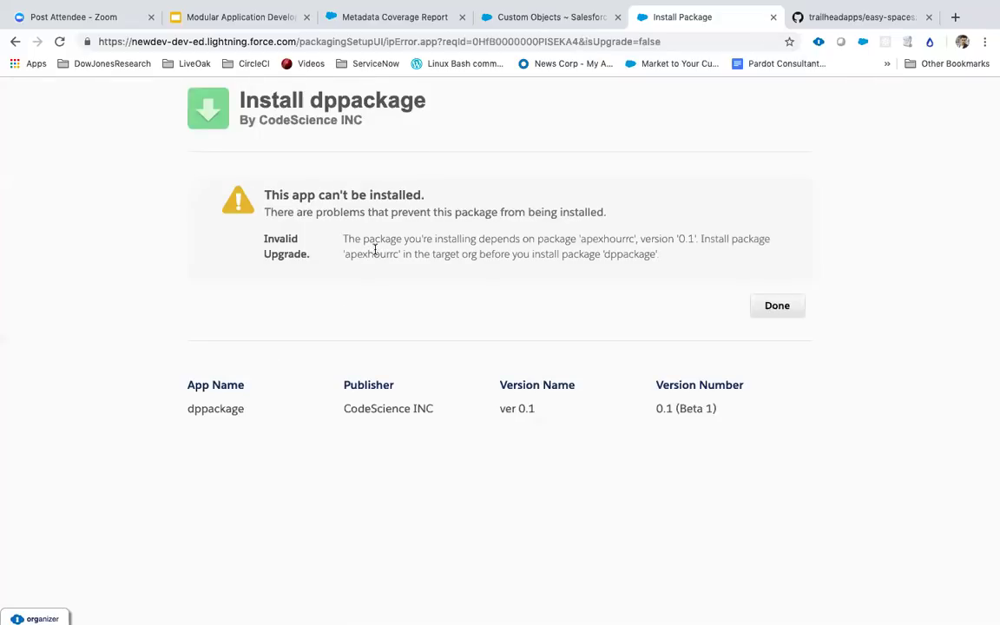
drag(370, 243, 598, 232)
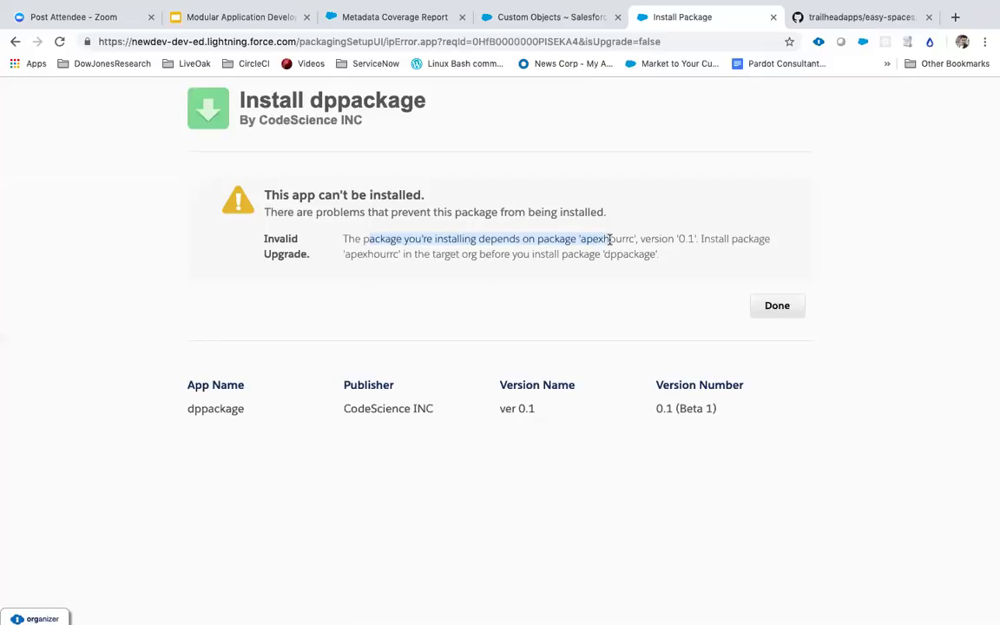
double_click(610, 239)
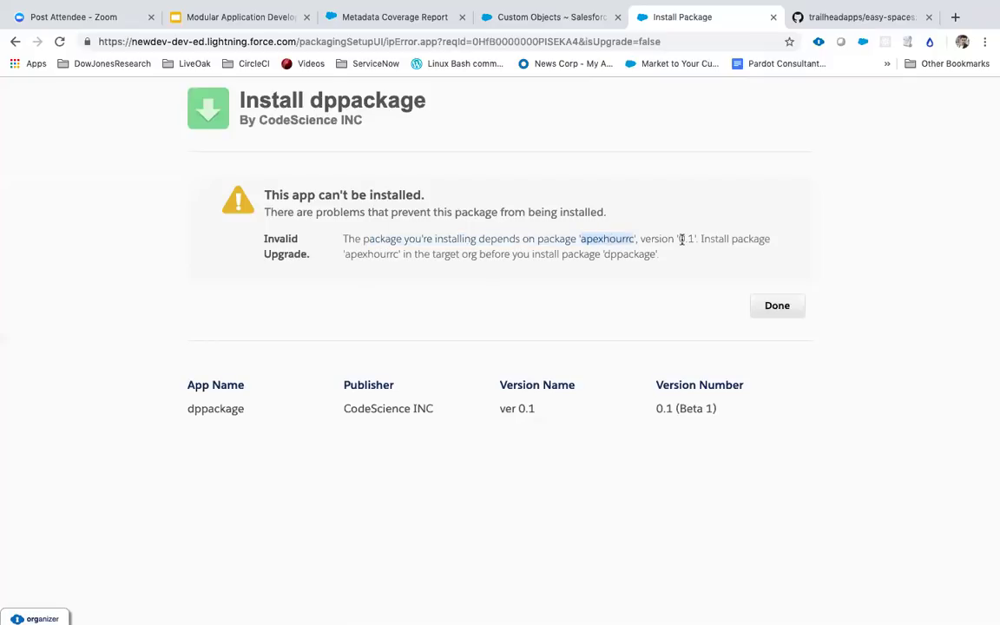
drag(729, 238, 463, 253)
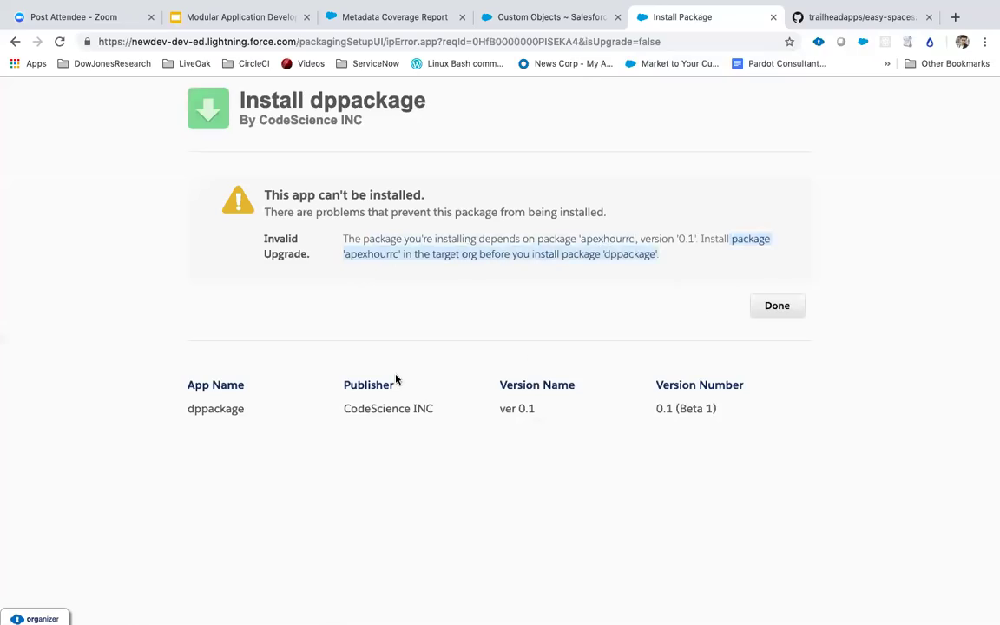
key(ctrl+Left)
key(ctrl+Left)
key(ctrl+Left)
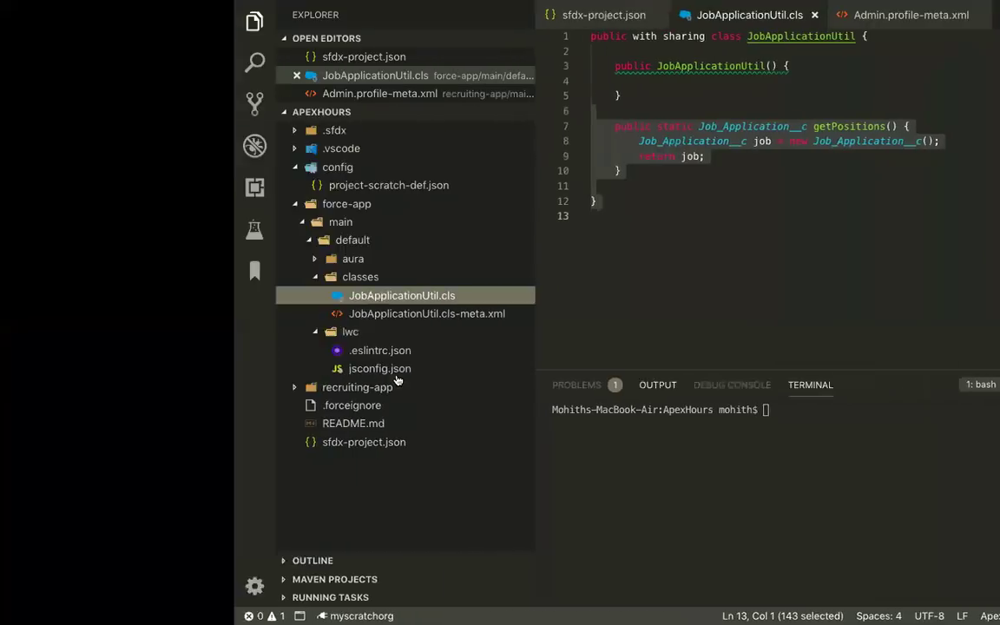
Step: Scroll back through the terminal output to find the apexhourrc installation URL
key(ctrl+Left)
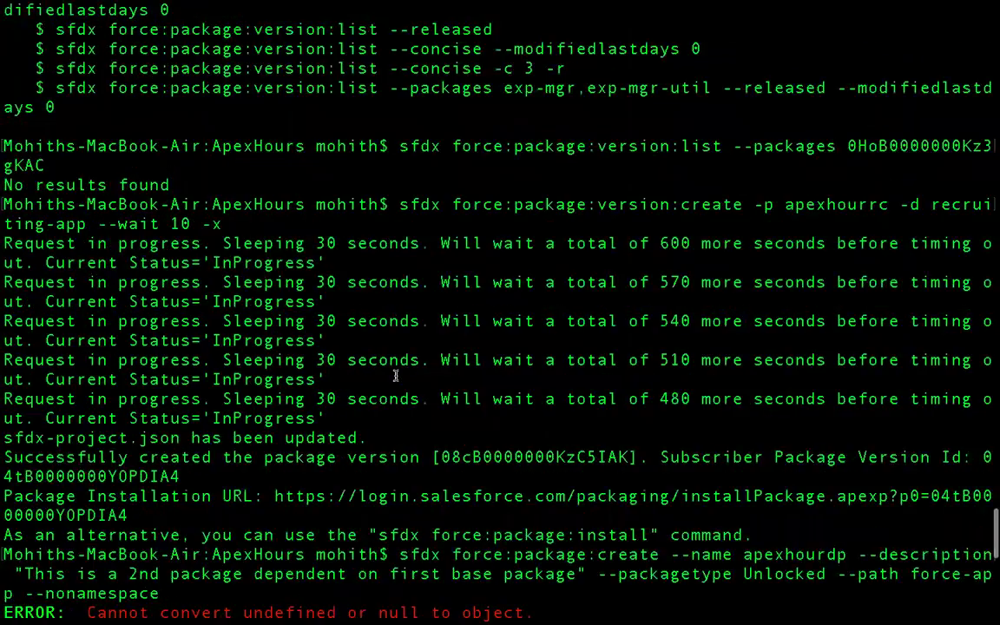
scroll(395, 375, up, 15)
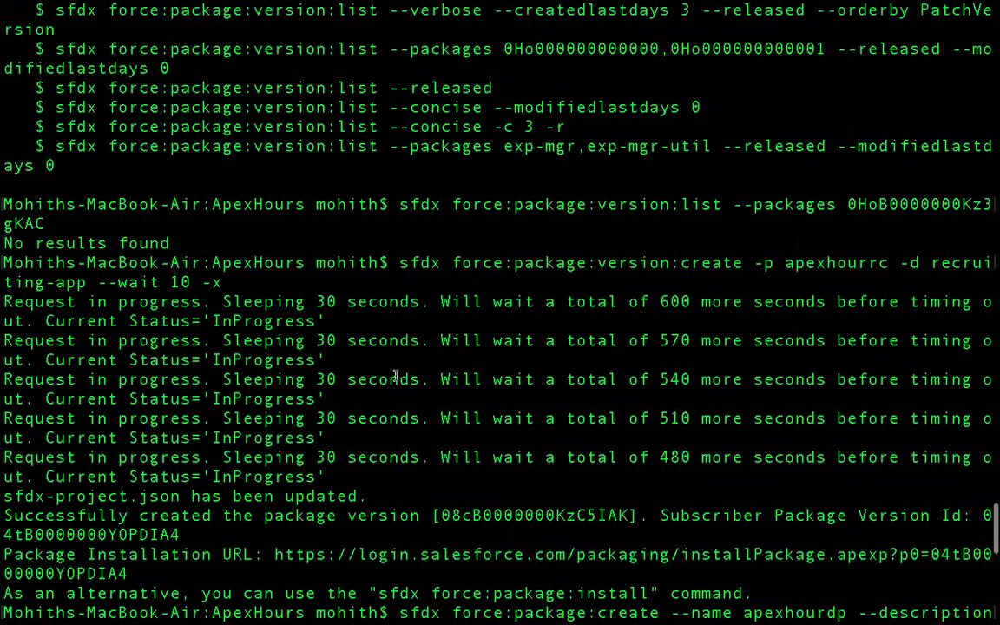
scroll(395, 375, up, 7)
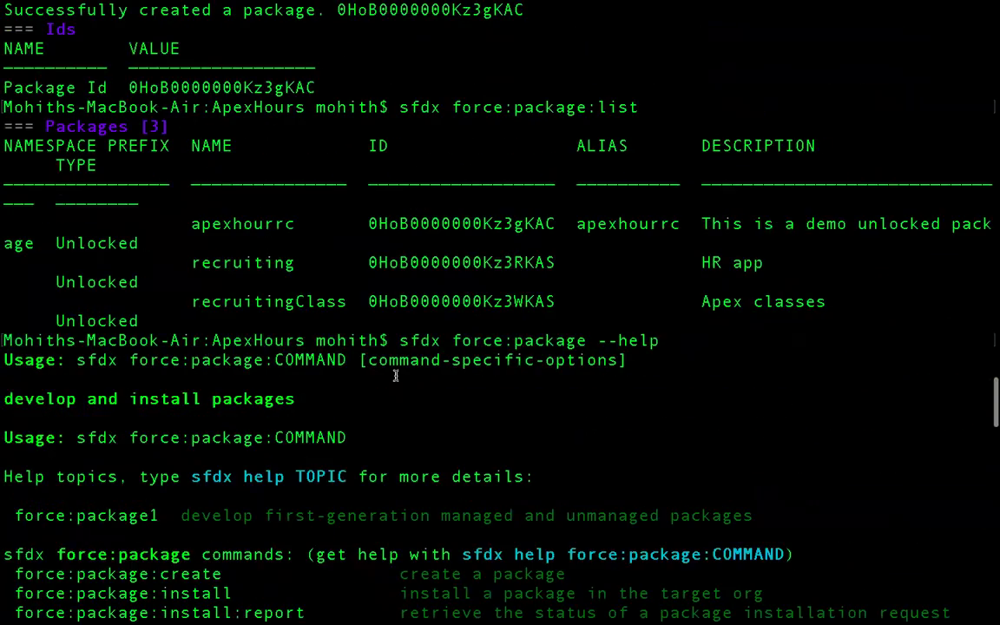
scroll(395, 375, up, 5)
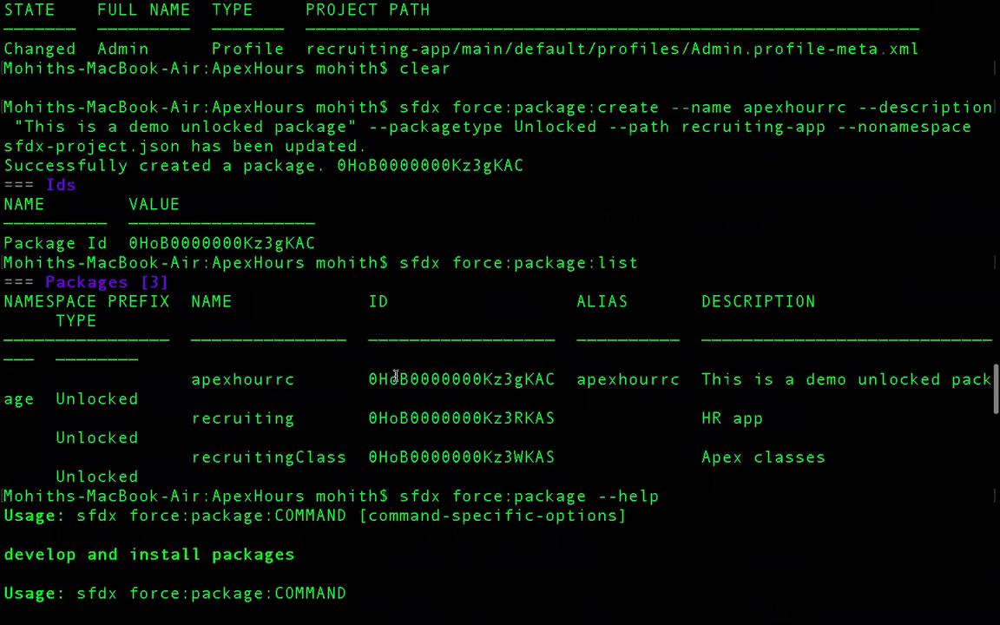
scroll(395, 375, up, 15)
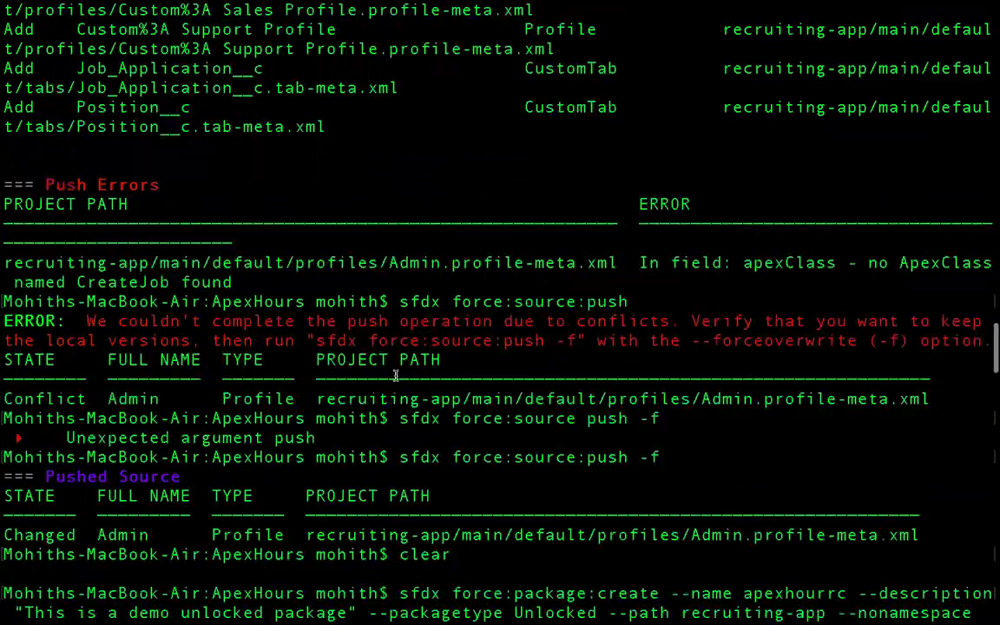
scroll(395, 375, up, 20)
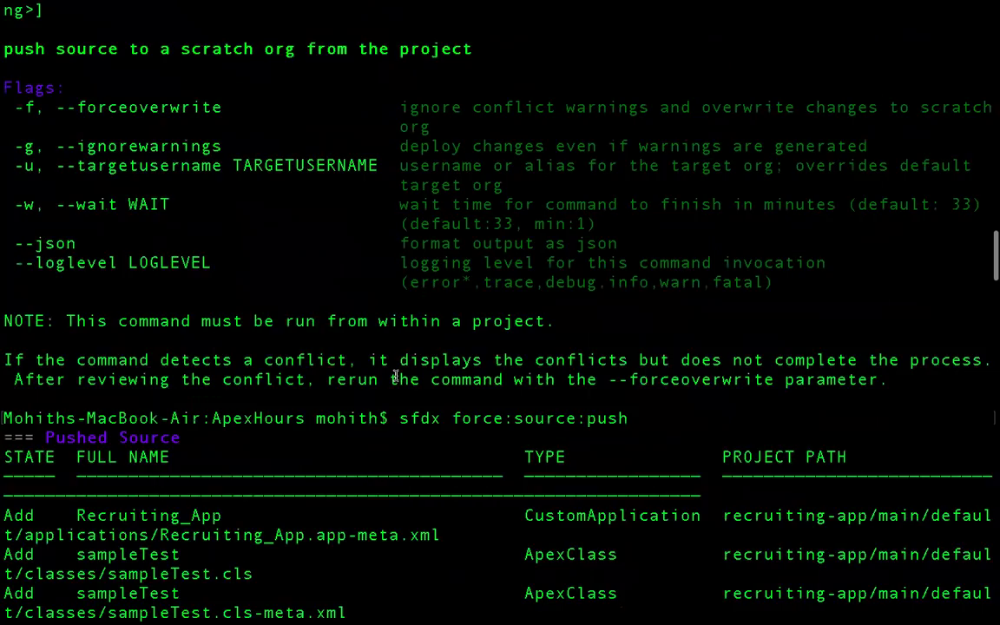
scroll(395, 376, down, 20)
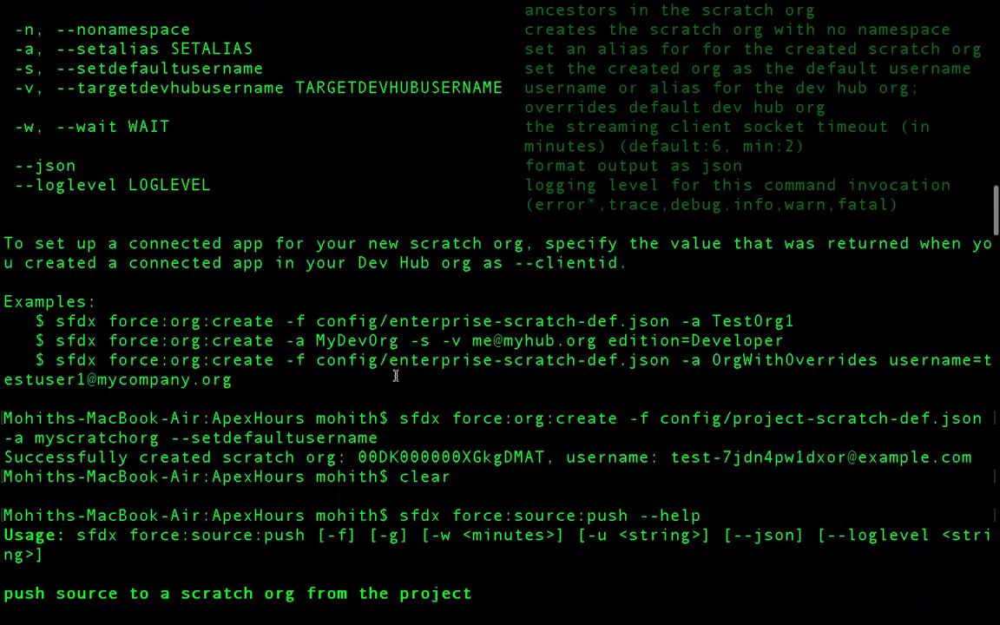
scroll(375, 453, down, 4)
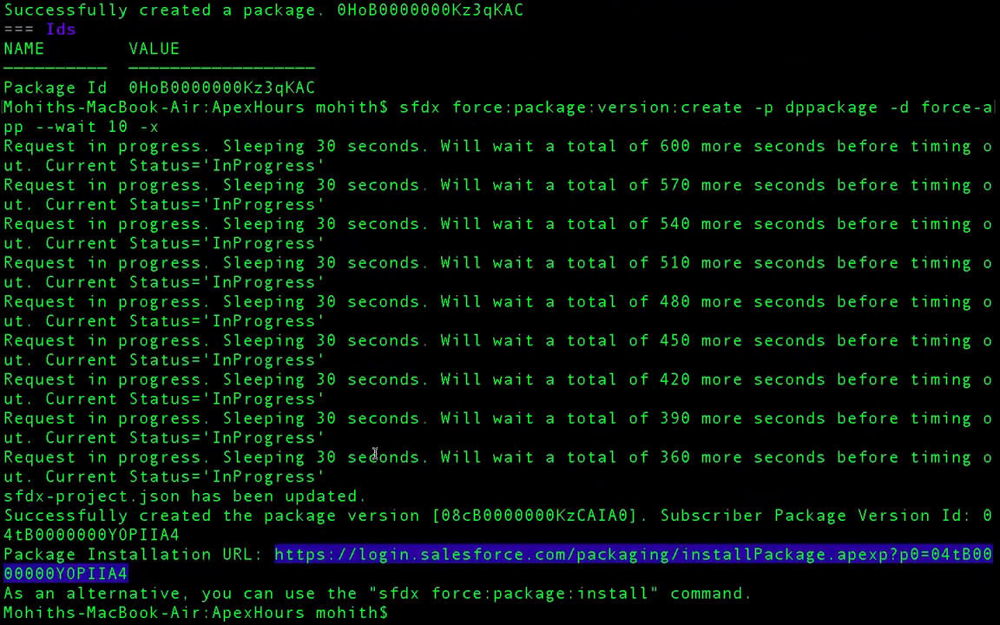
scroll(375, 453, up, 9)
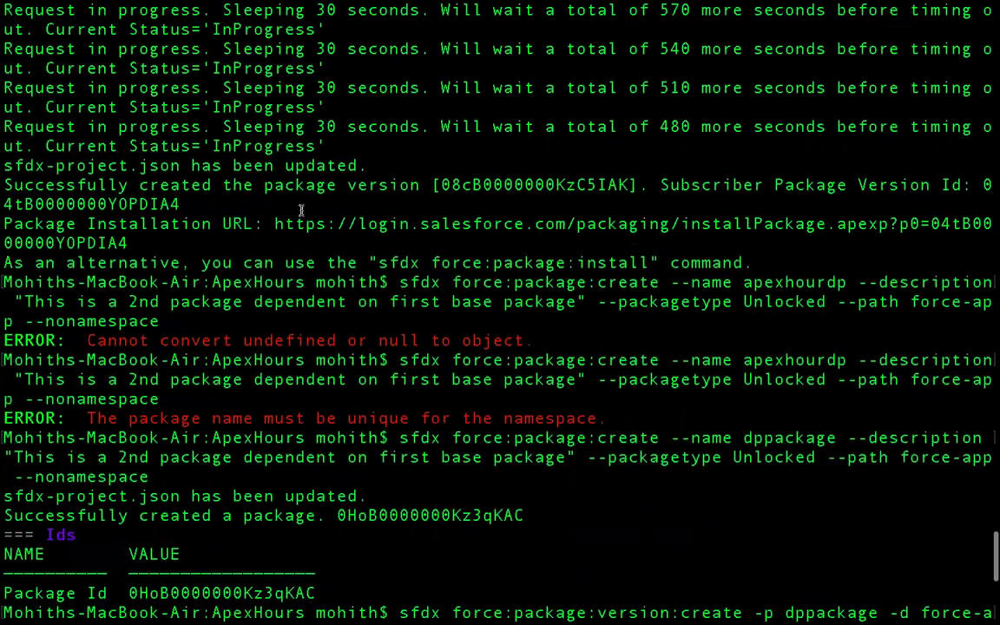
double_click(334, 224)
key(super+c)
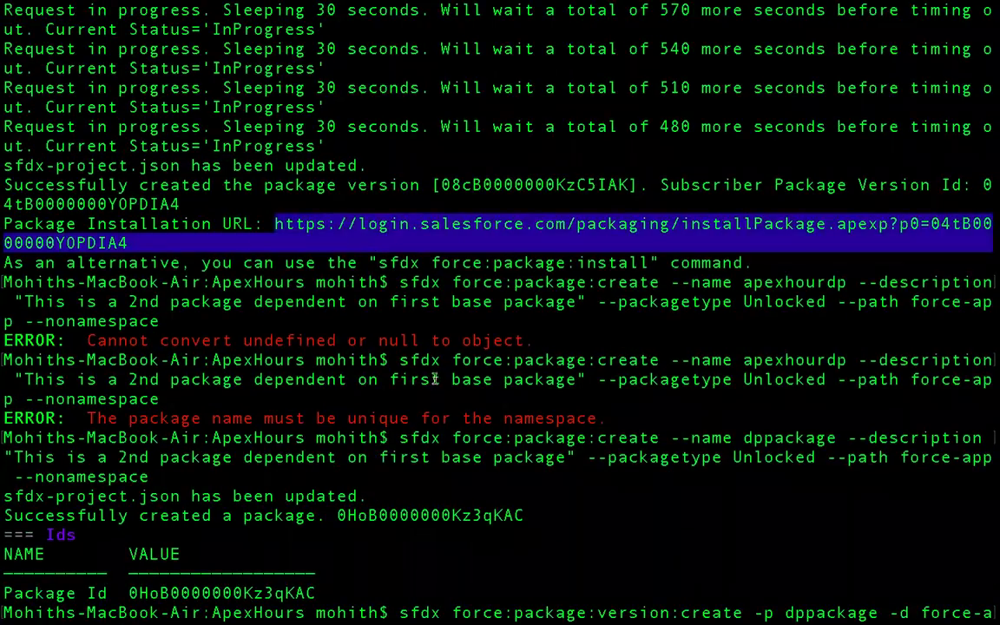
scroll(384, 524, down, 9)
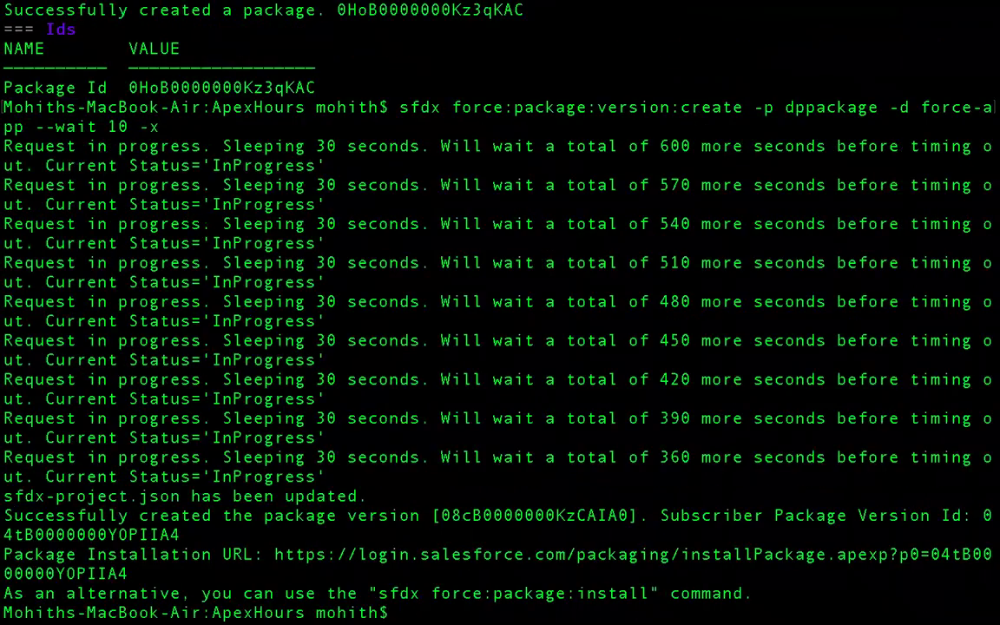
Step: Rerun the version list showing apexhourrc ver 0.1 and copy its installation URL
key(Up)
key(Up)
key(Up)
key(Up)
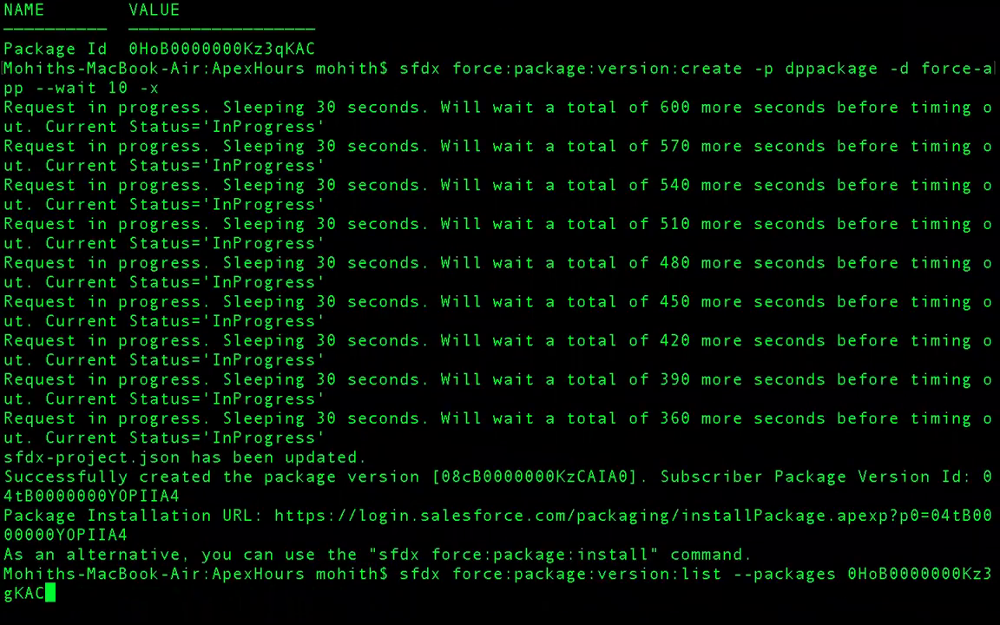
key(Return)
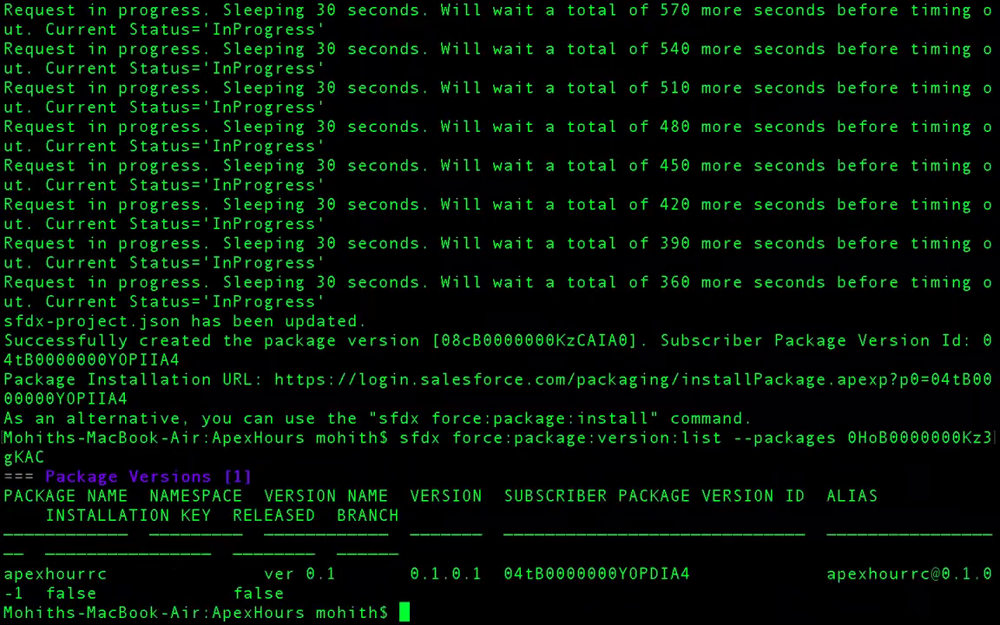
double_click(575, 574)
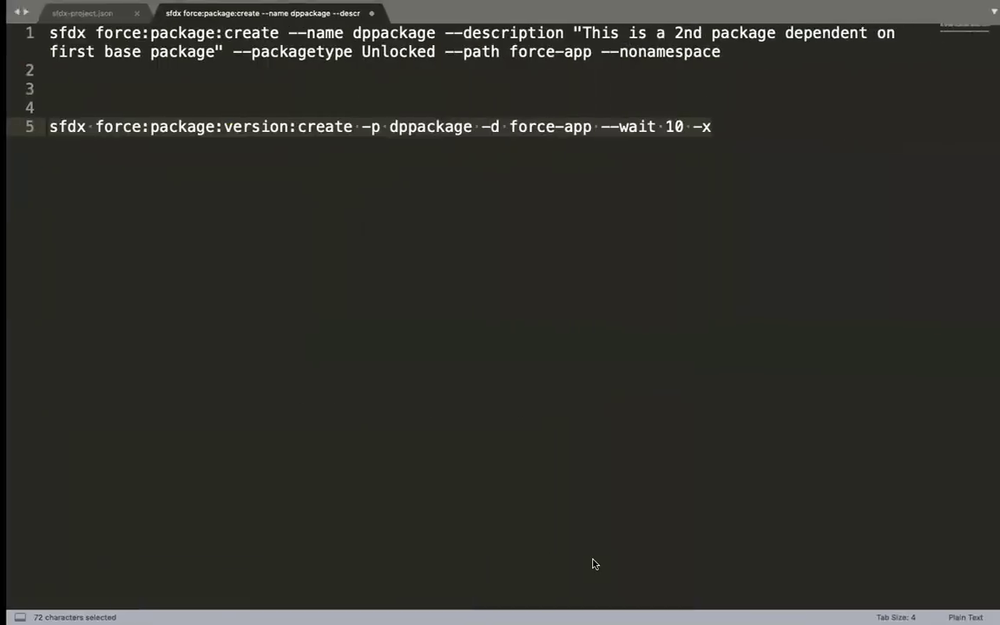
key(super+Tab)
key(super+Tab)
key(super+Tab)
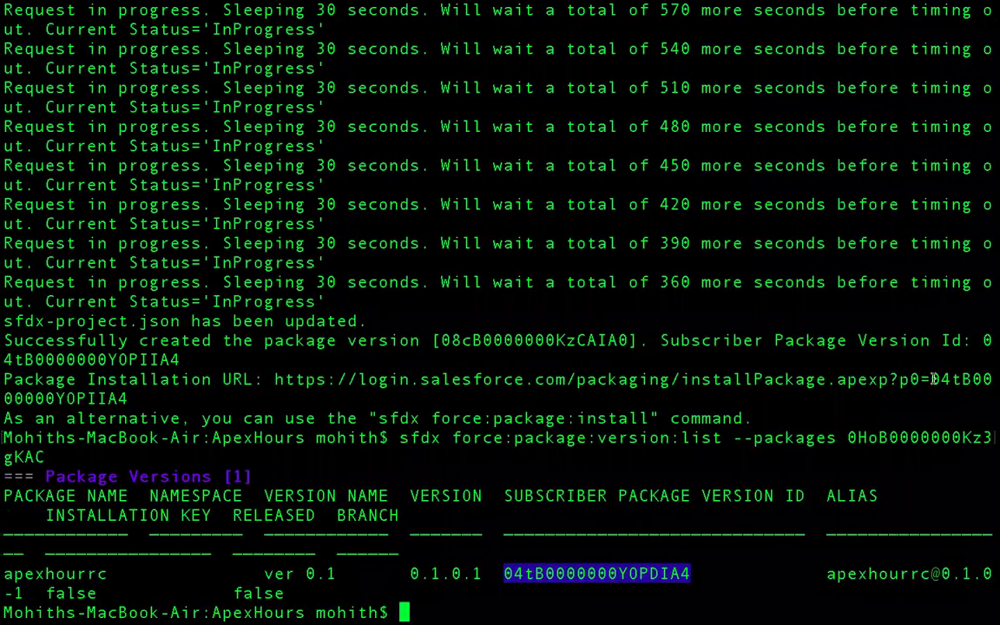
scroll(678, 391, up, 12)
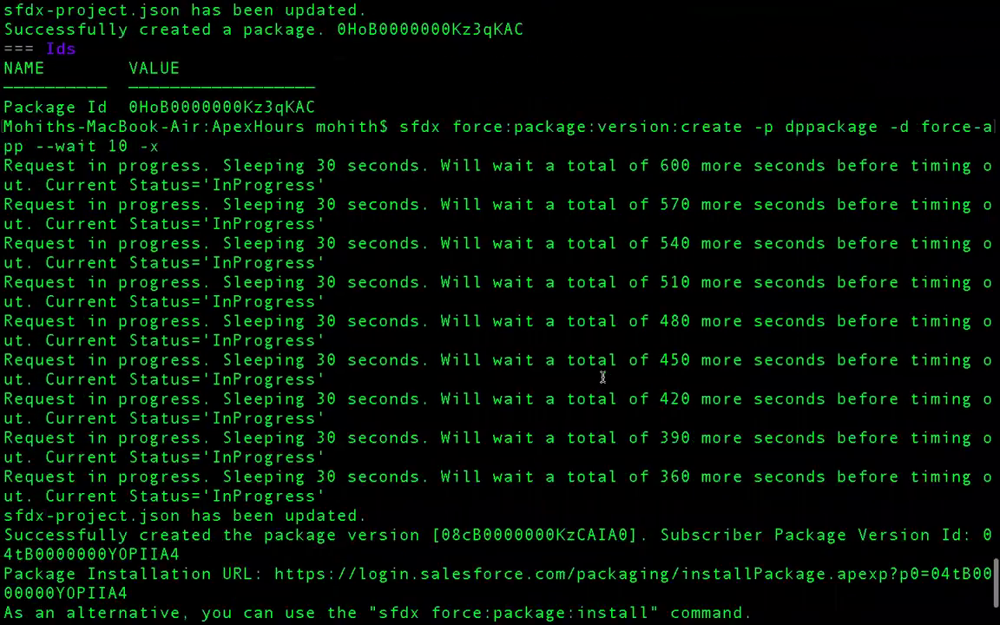
scroll(601, 377, up, 2)
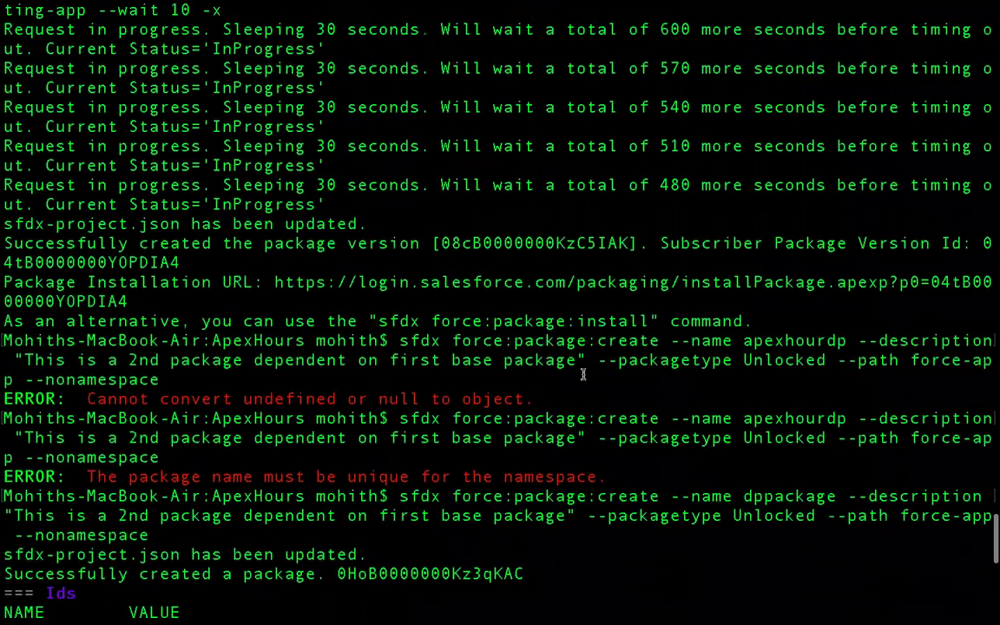
double_click(278, 281)
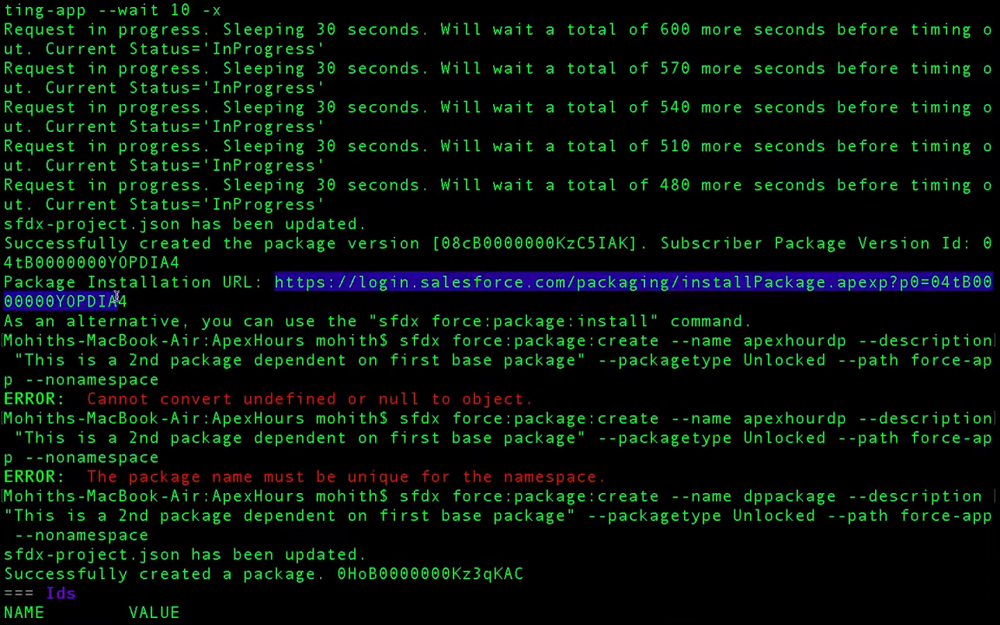
key(ctrl+Right)
key(ctrl+Right)
key(ctrl+Right)
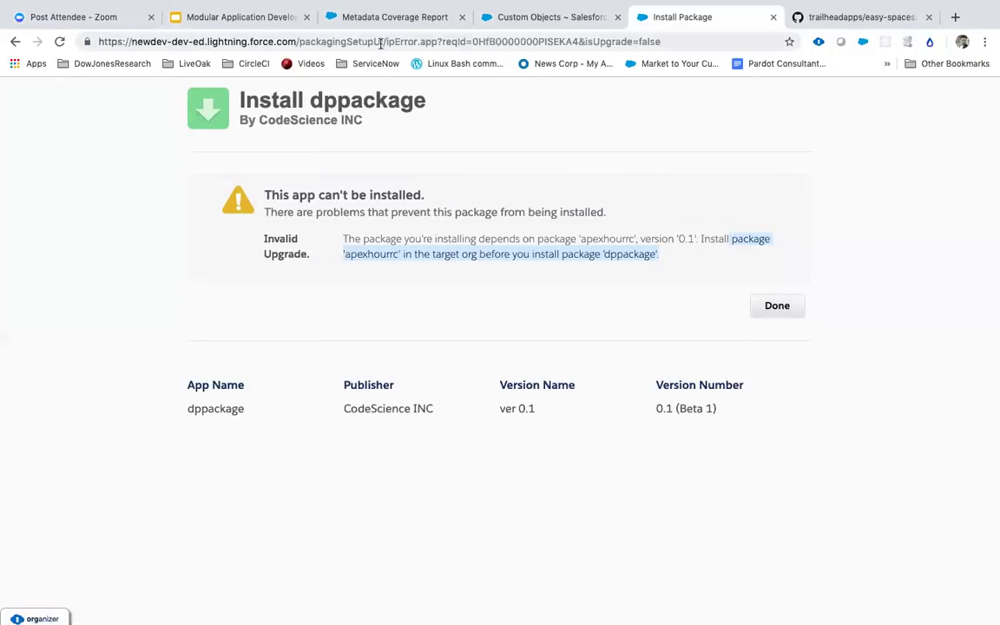
Step: Load the apexhourrc installation URL and install it for all users
click(379, 41)
key(super+v)
key(Return)
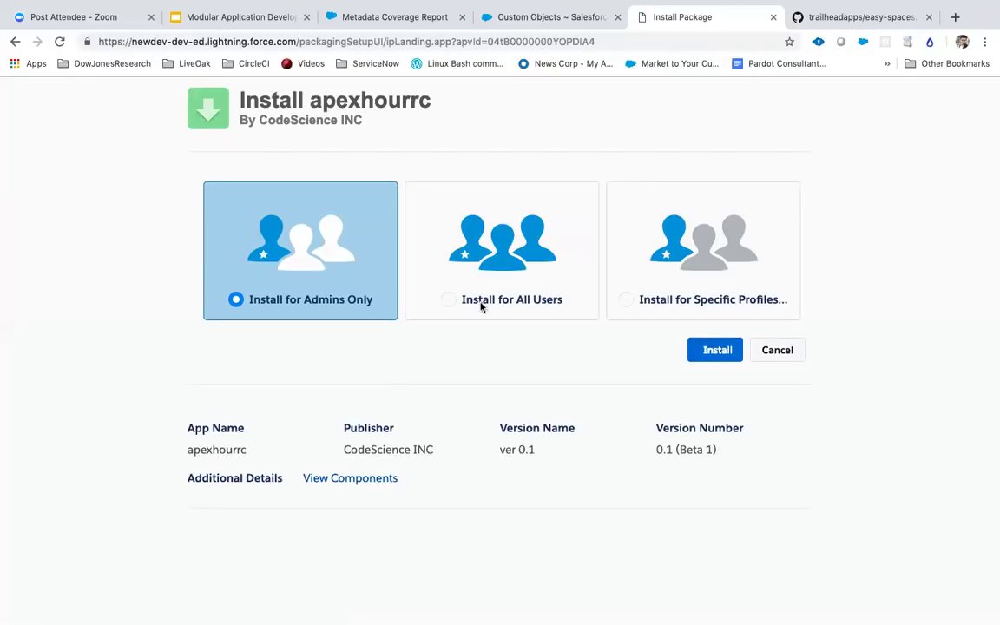
click(447, 300)
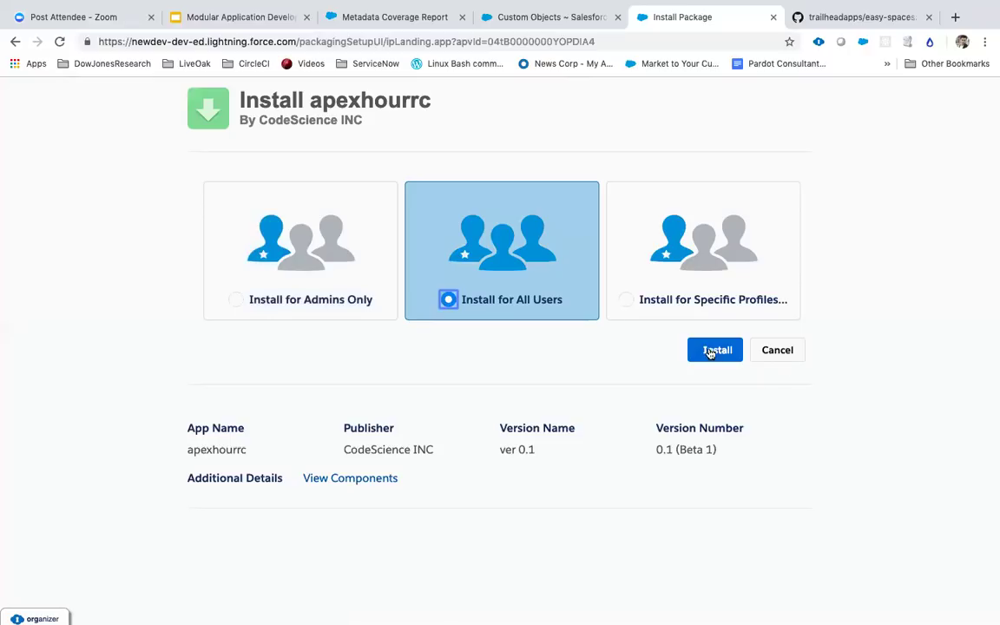
click(712, 351)
drag(188, 363, 341, 368)
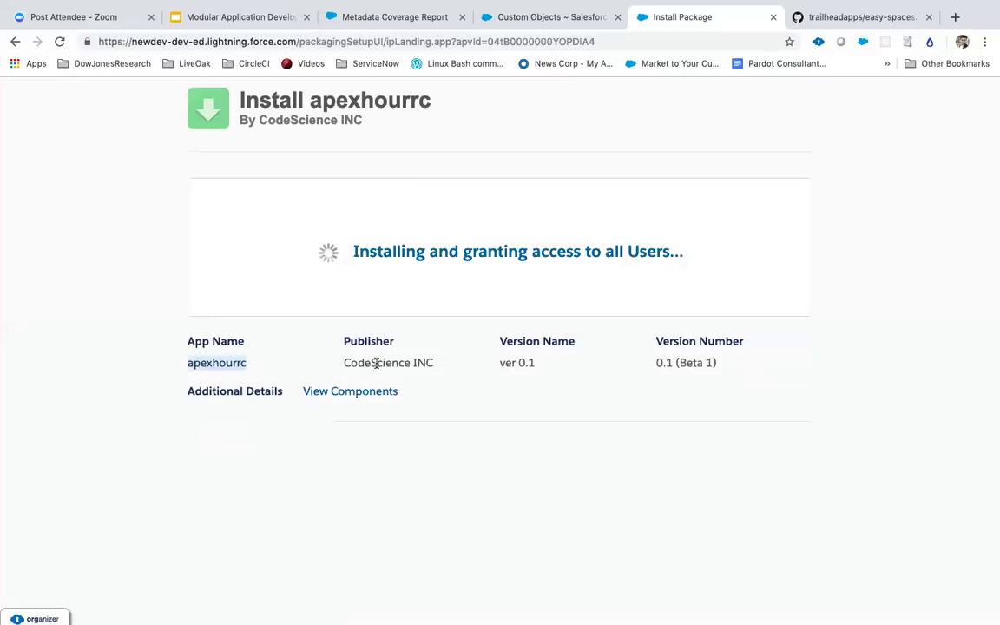
Step: Review the apexhourrc package components list, then close it
click(357, 392)
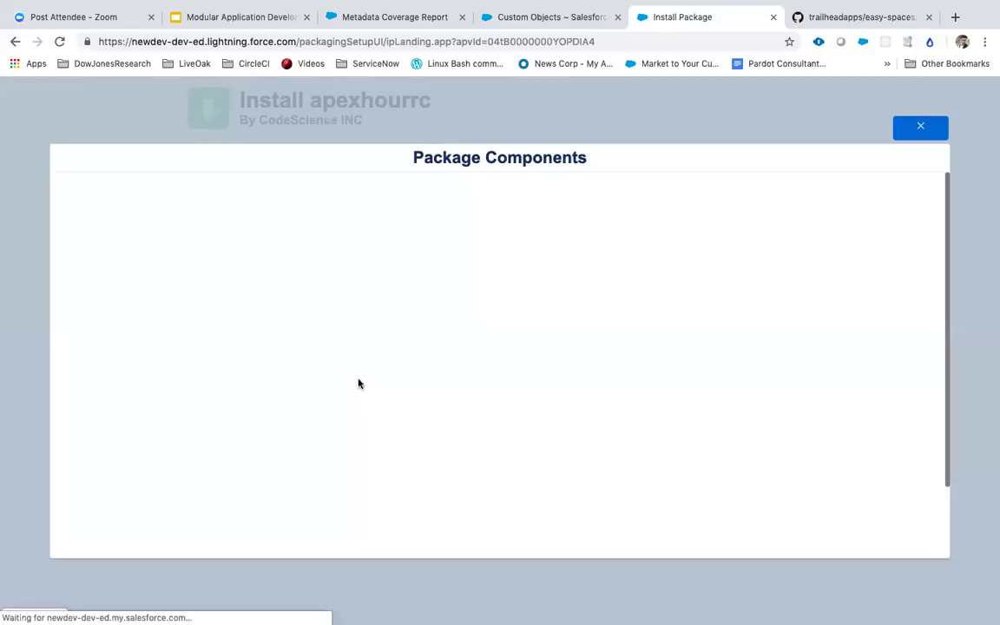
scroll(375, 335, down, 4)
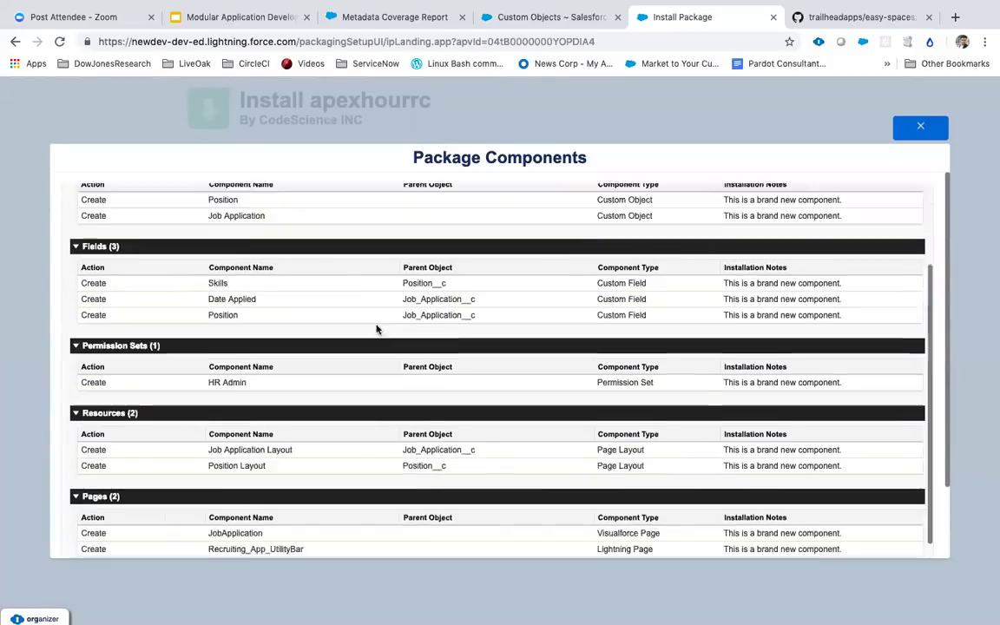
scroll(375, 329, up, 3)
click(922, 130)
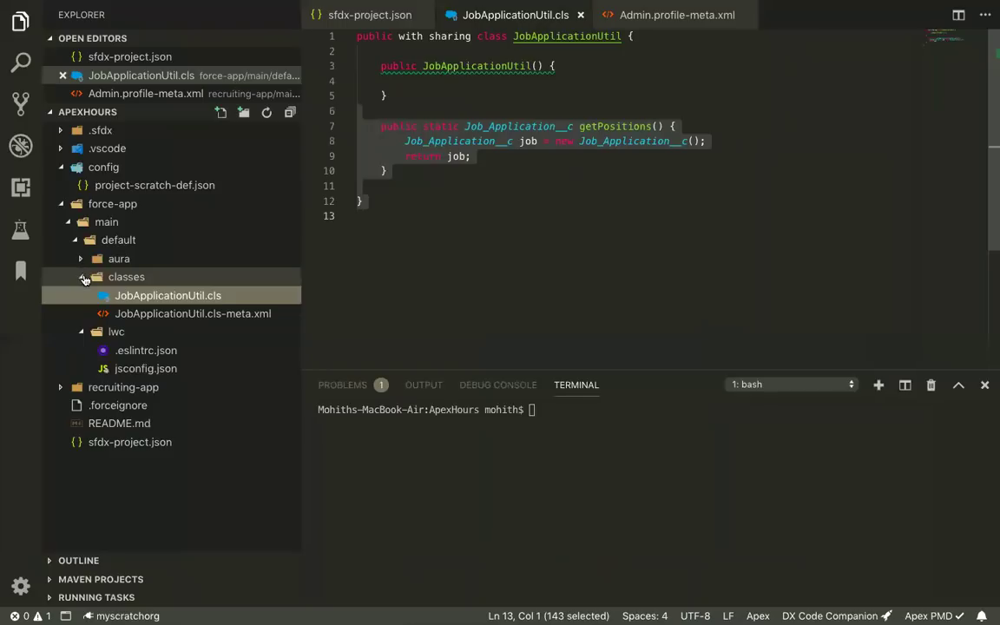
Step: Collapse the classes, lwc and force-app folders in the Explorer
click(83, 278)
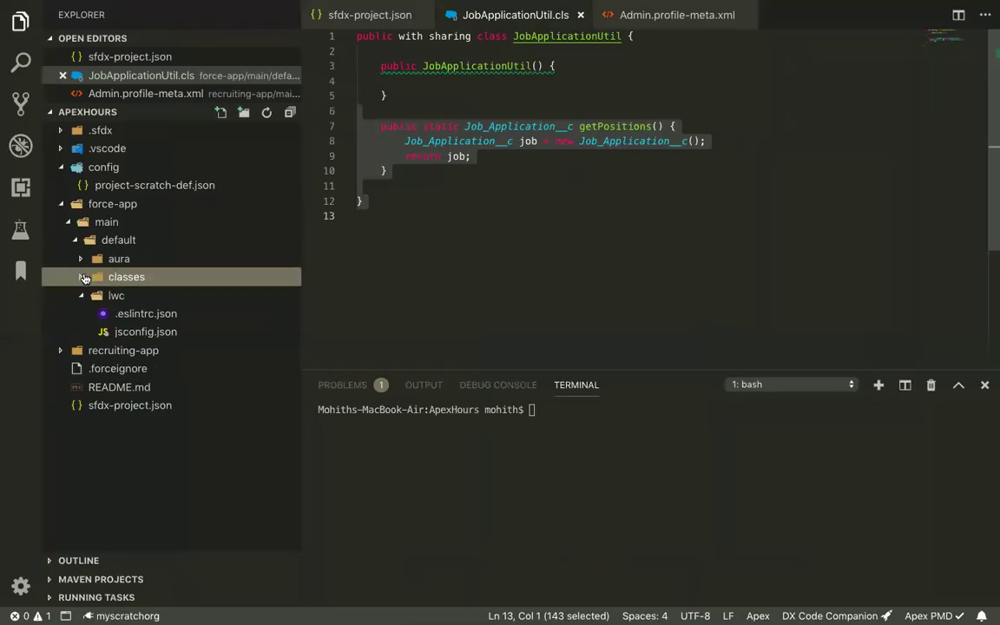
click(85, 296)
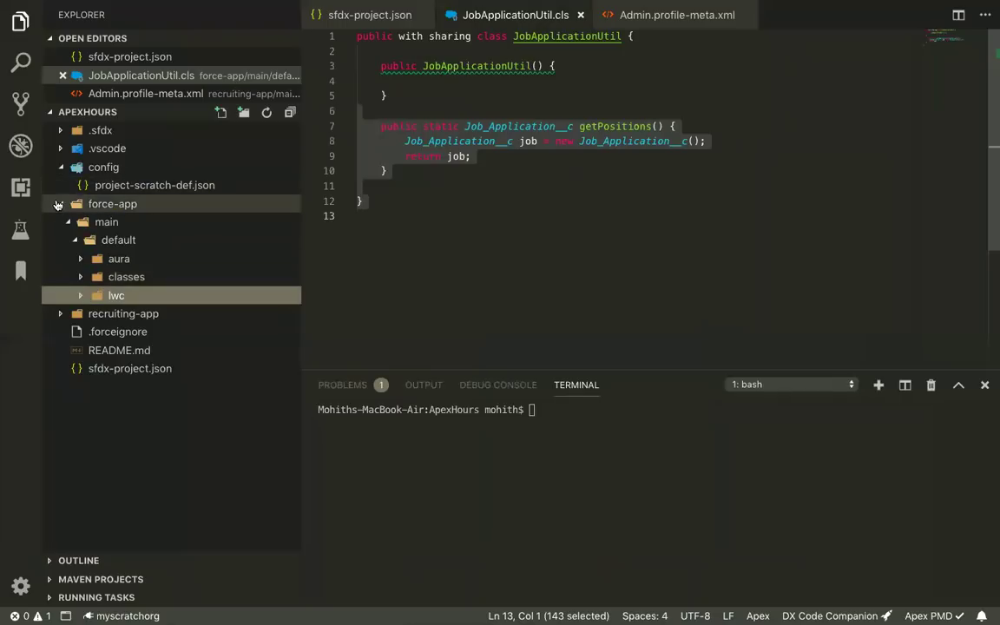
click(65, 202)
click(473, 214)
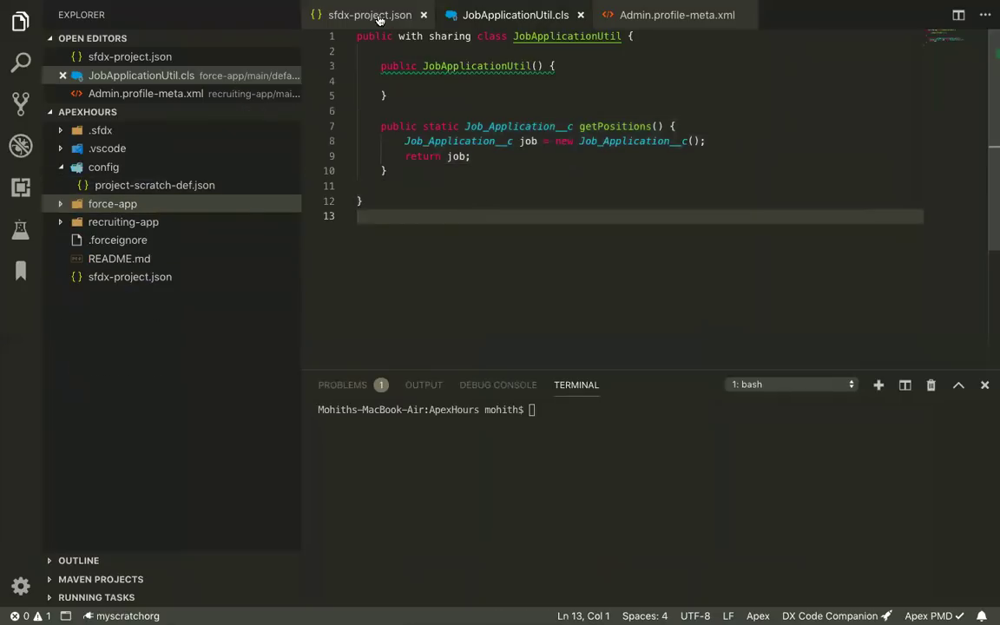
Step: Show sfdx-project.json and select force-app's default value true on line 12
click(356, 15)
click(545, 198)
double_click(504, 199)
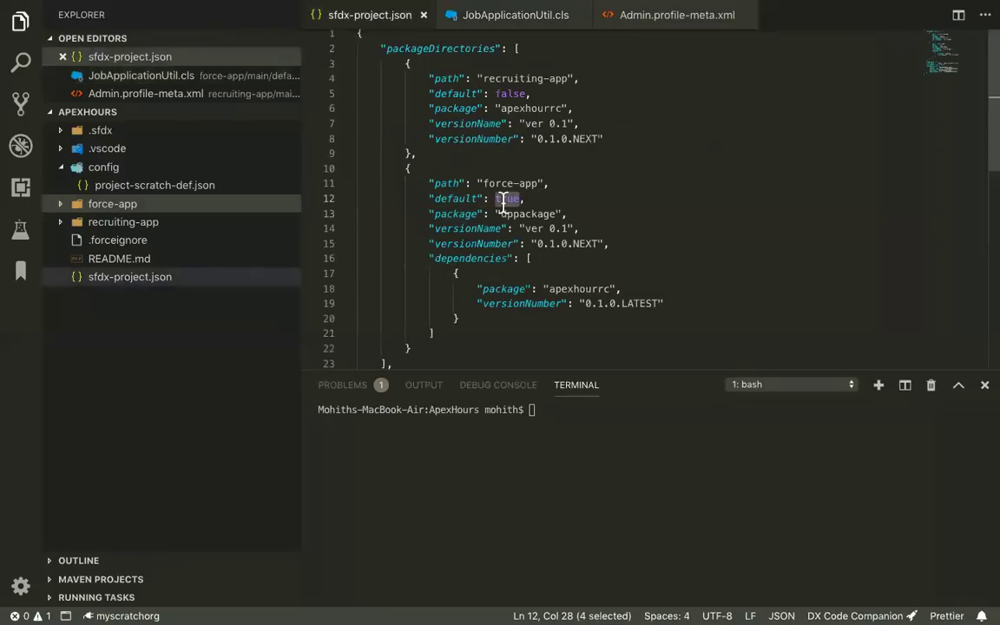
click(503, 199)
double_click(504, 199)
click(126, 203)
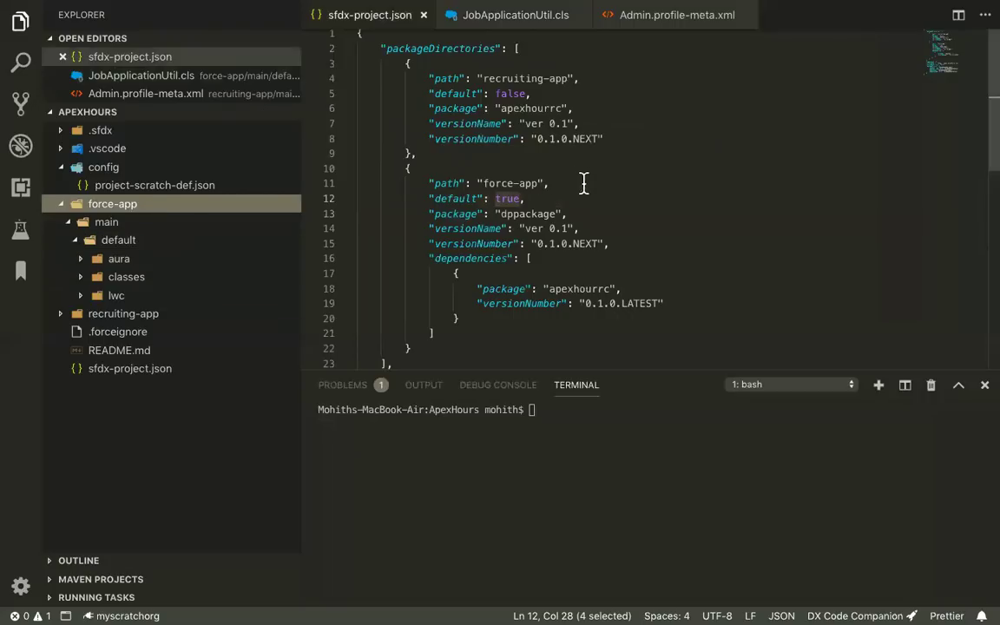
mouse_move(509, 199)
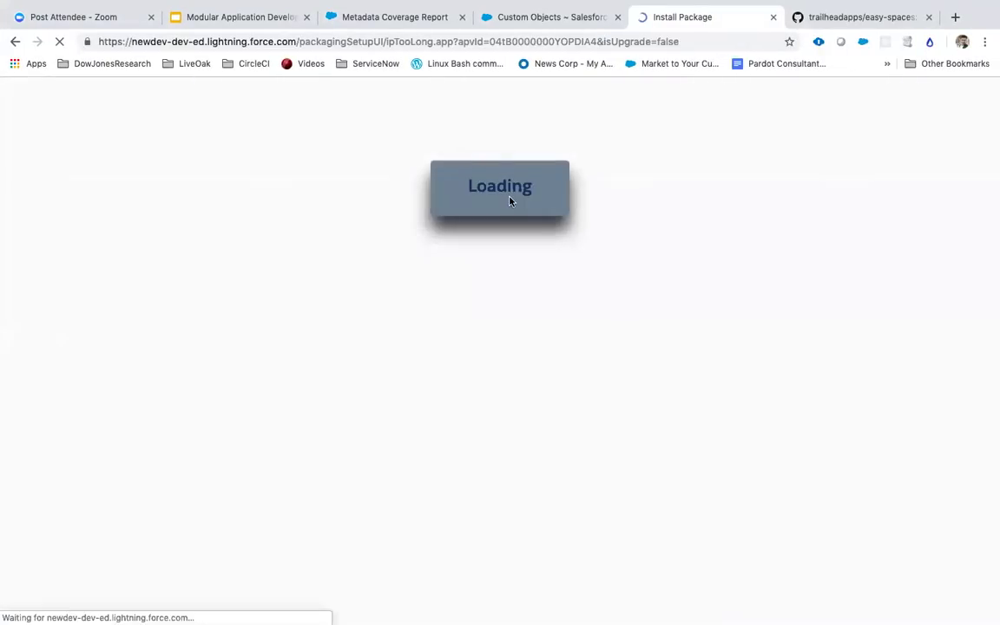
Step: Finish the package install with Done to reach Installed Packages
click(793, 254)
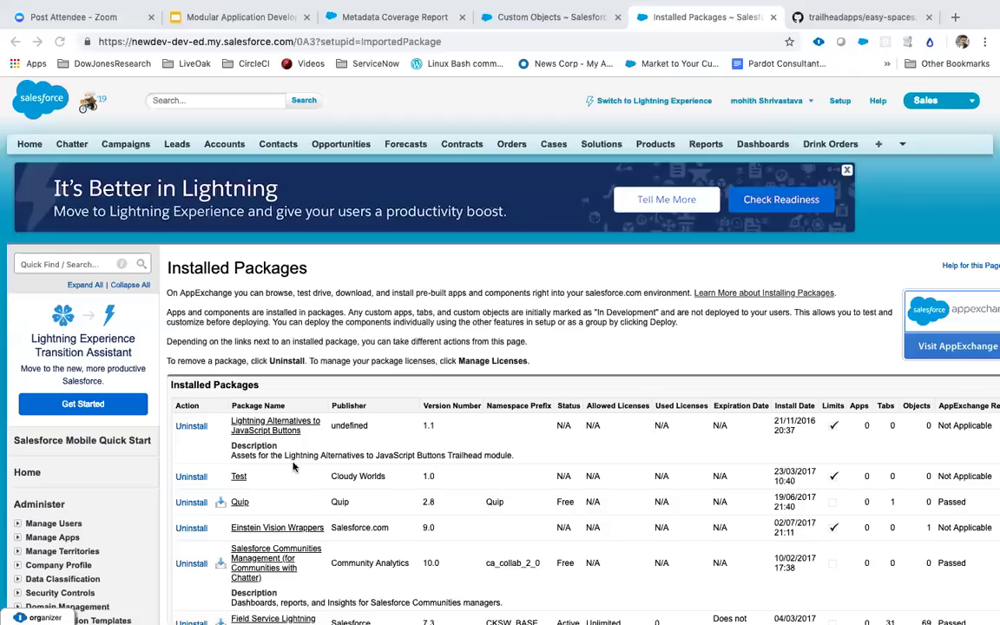
scroll(347, 425, down, 5)
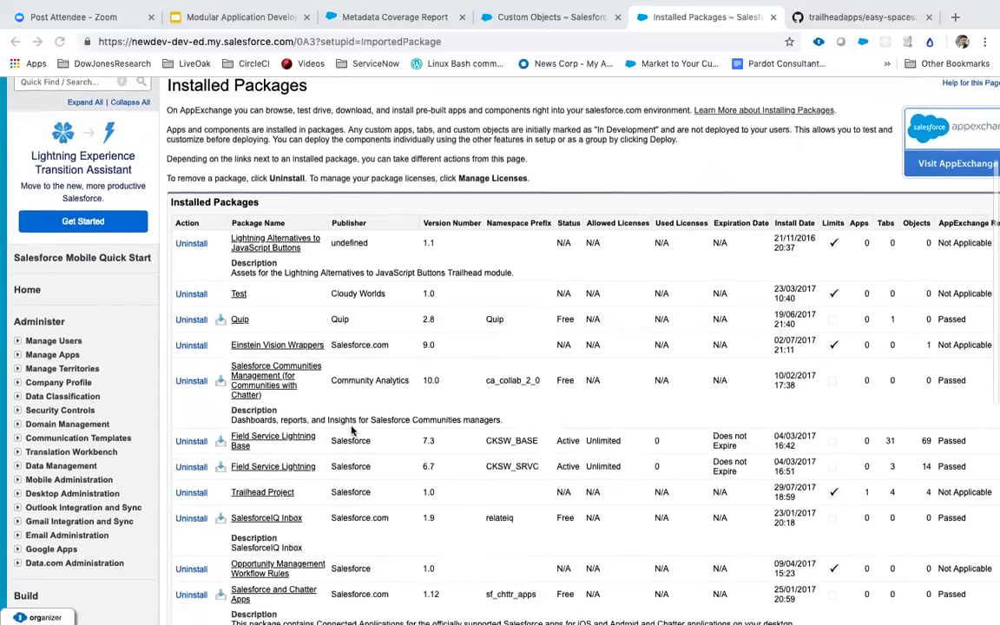
scroll(351, 430, down, 2)
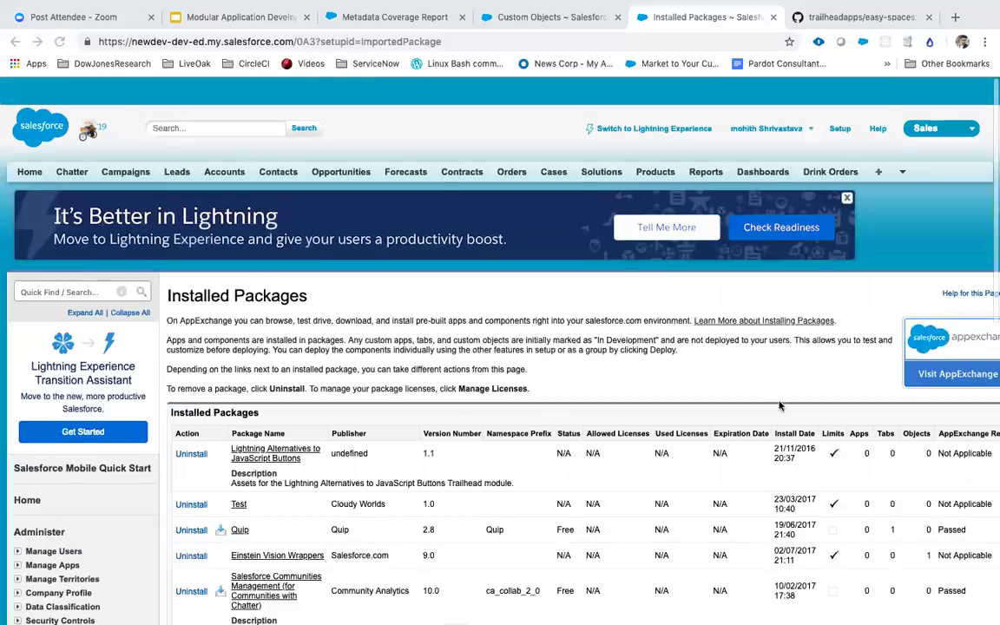
scroll(704, 367, up, 3)
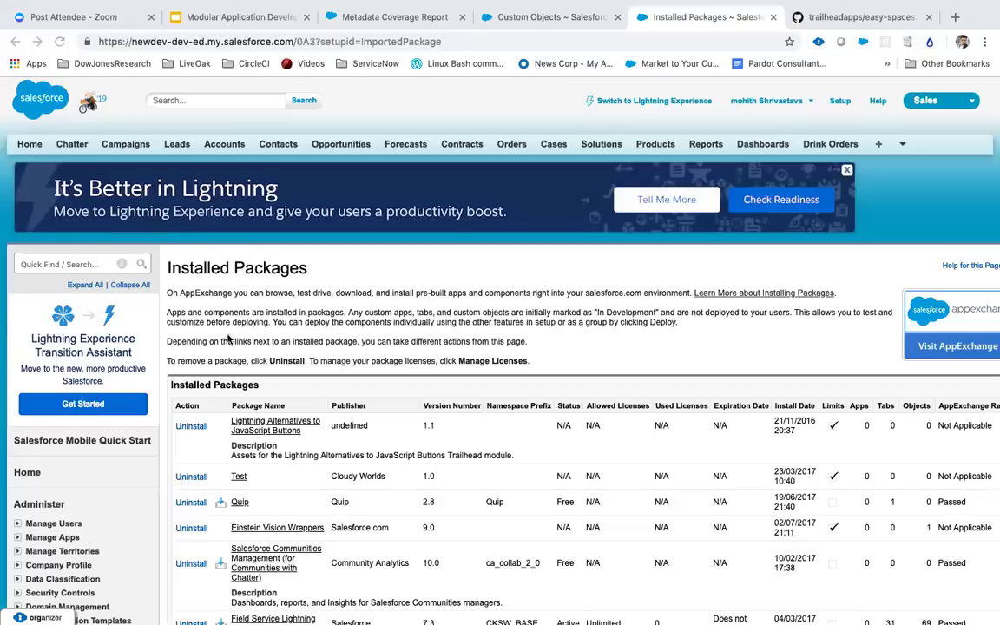
scroll(225, 304, down, 5)
scroll(252, 300, down, 12)
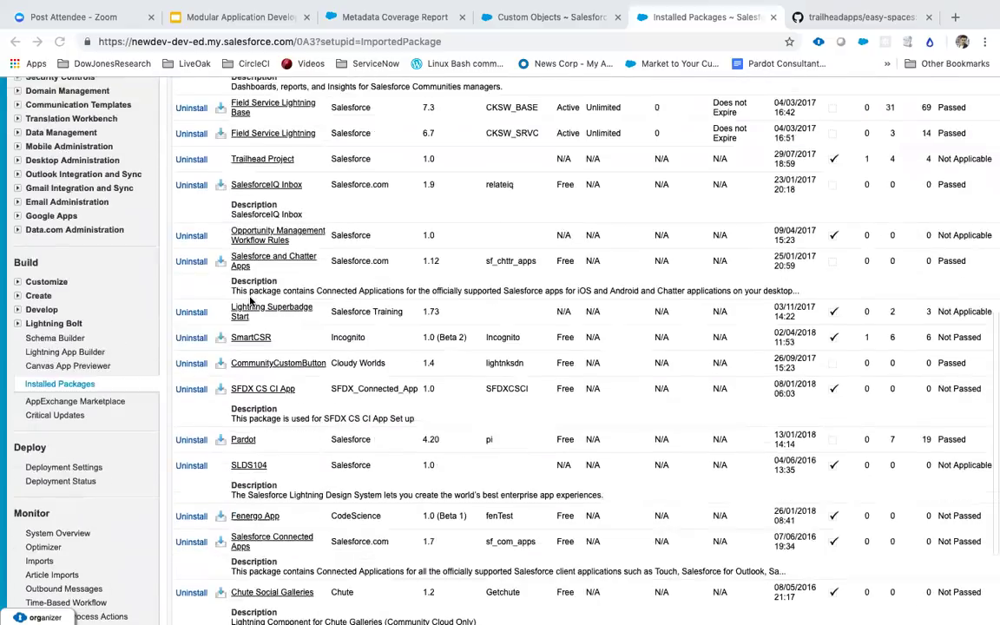
click(59, 40)
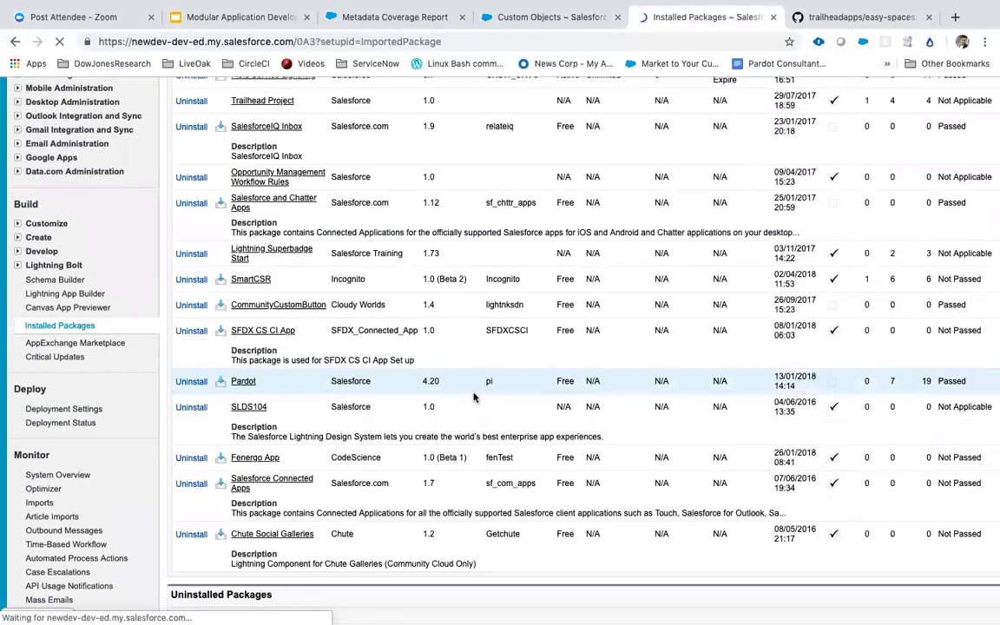
scroll(474, 397, up, 3)
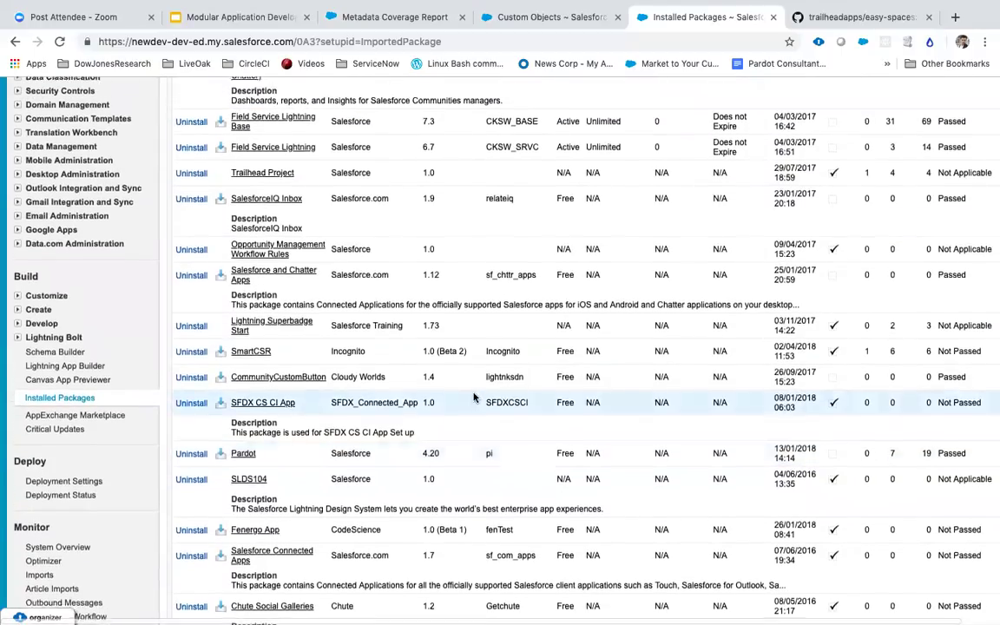
scroll(474, 398, up, 3)
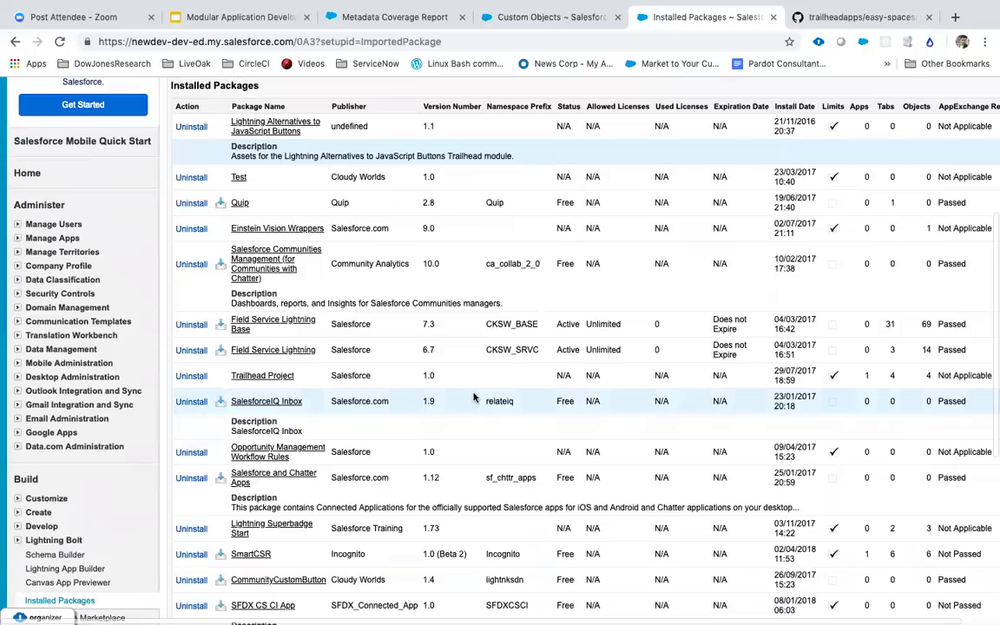
scroll(474, 398, down, 5)
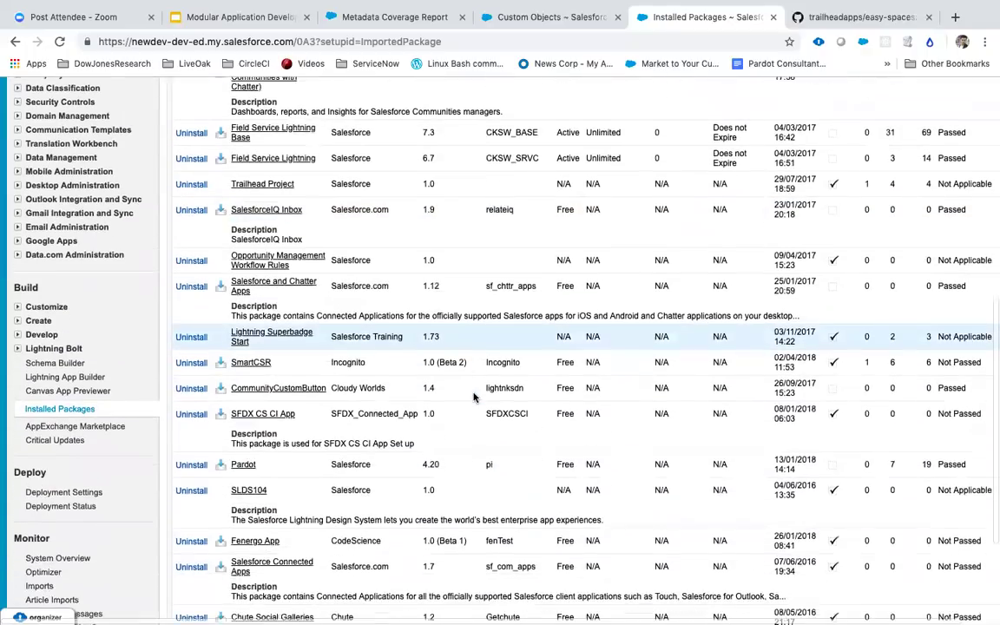
scroll(474, 398, up, 3)
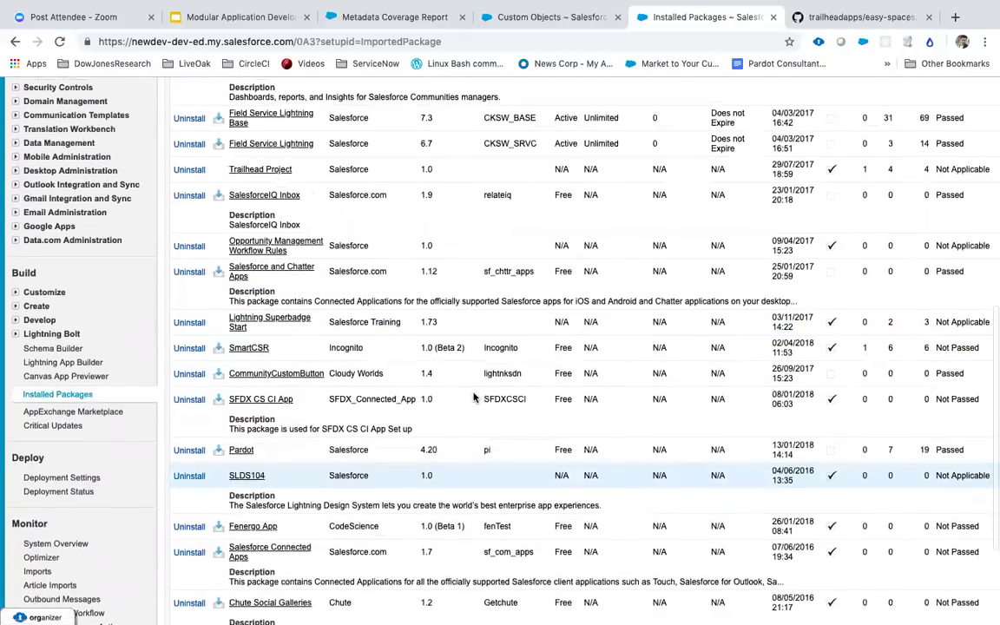
scroll(474, 398, up, 2)
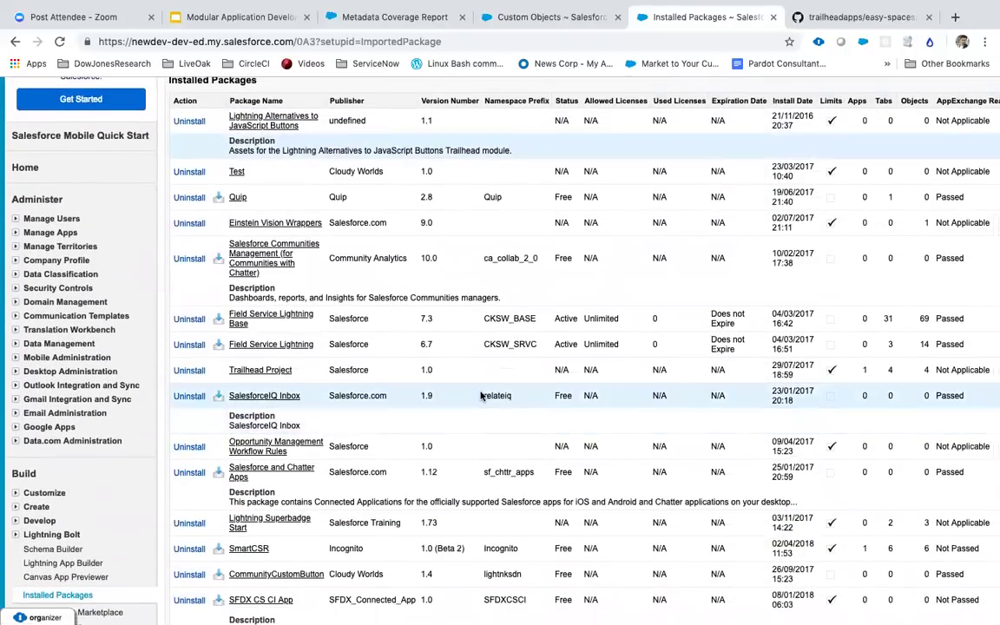
scroll(480, 395, up, 2)
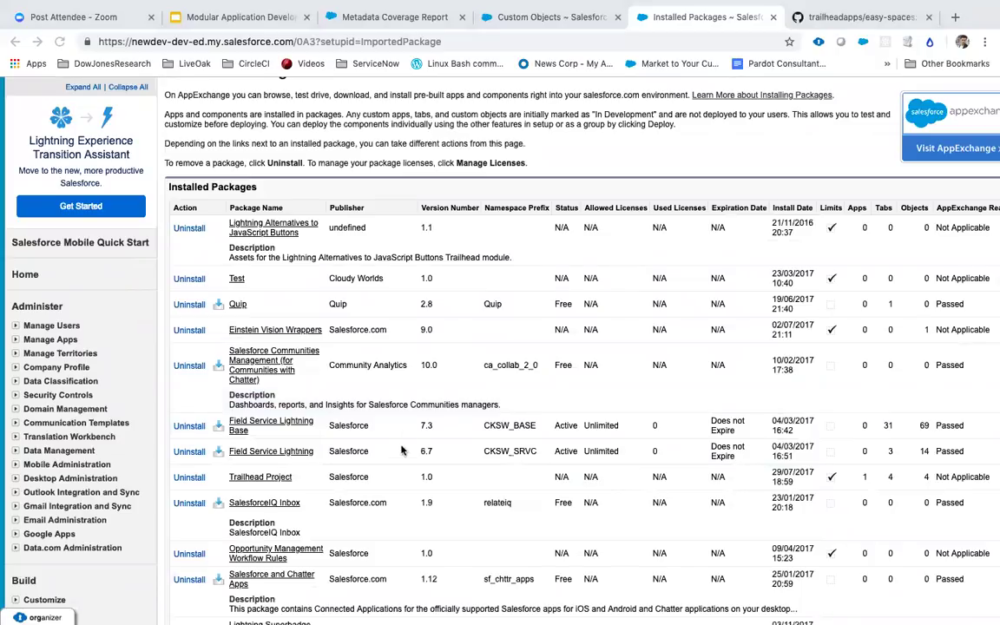
Step: Find 'packages' on the Installed Packages page and step through all six matches
click(442, 319)
key(ctrl+f)
text(packa)
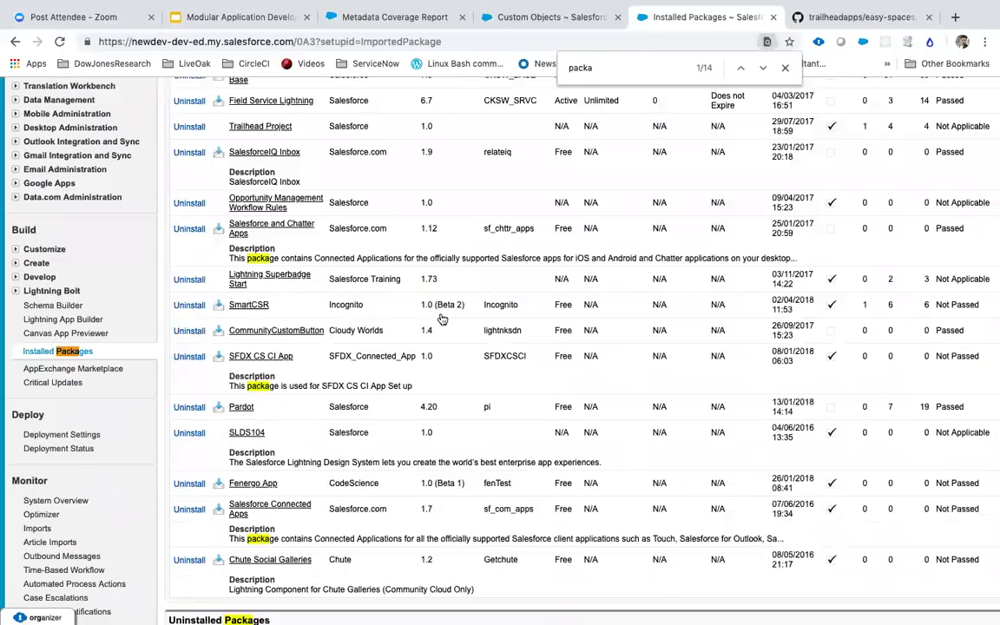
text(ges)
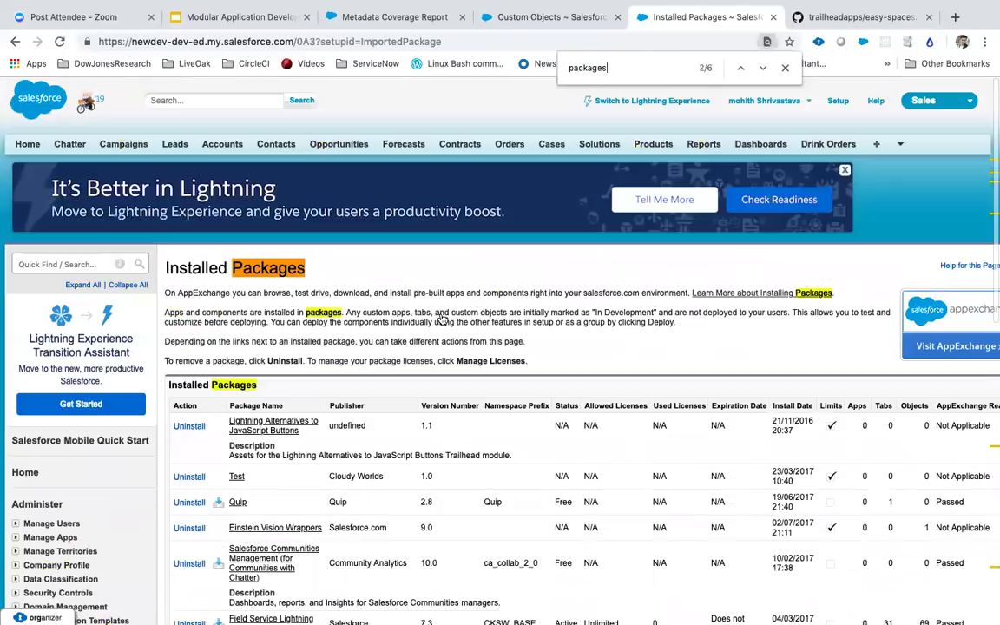
key(Return)
key(Return)
key(Return)
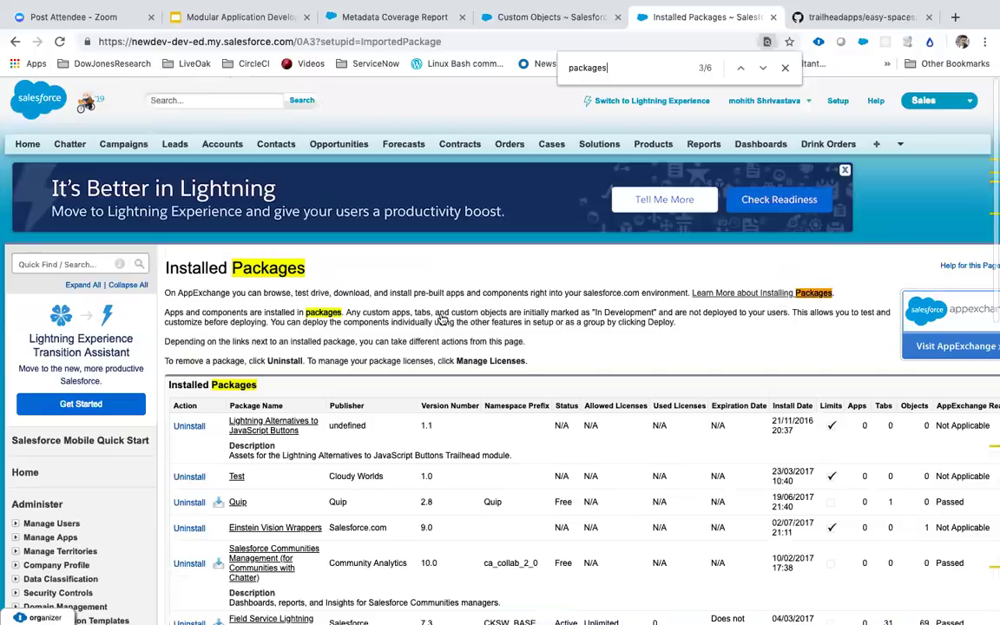
key(Return)
key(Return)
key(Return)
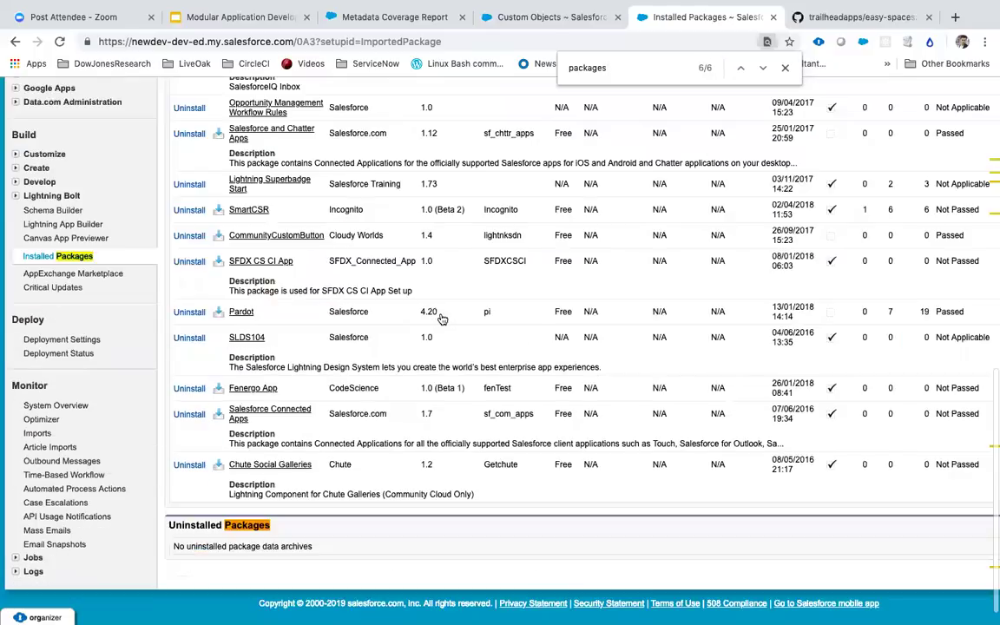
key(Return)
key(Return)
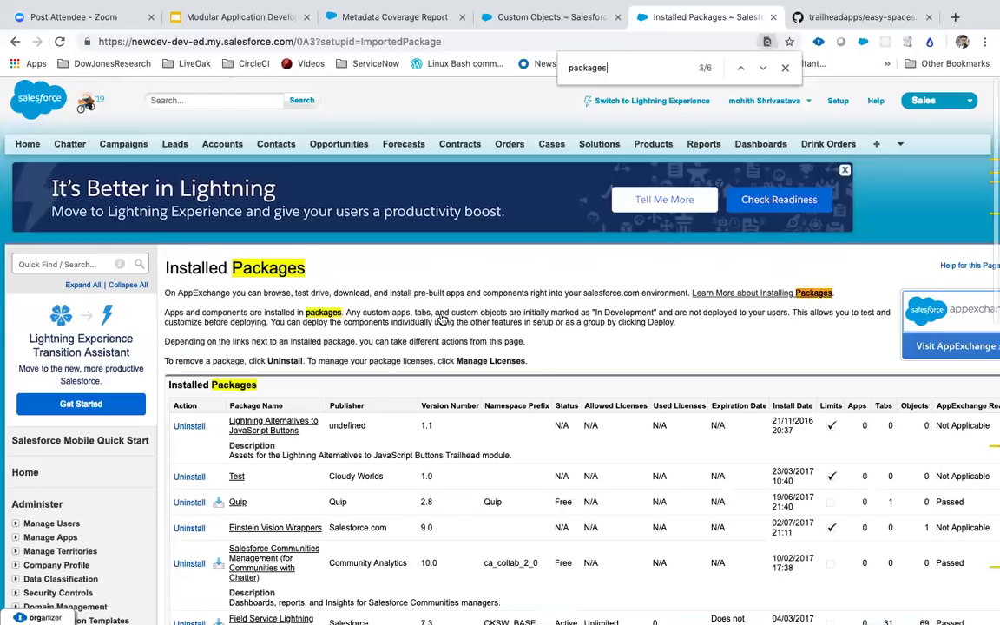
key(Return)
key(shift+Return)
key(Return)
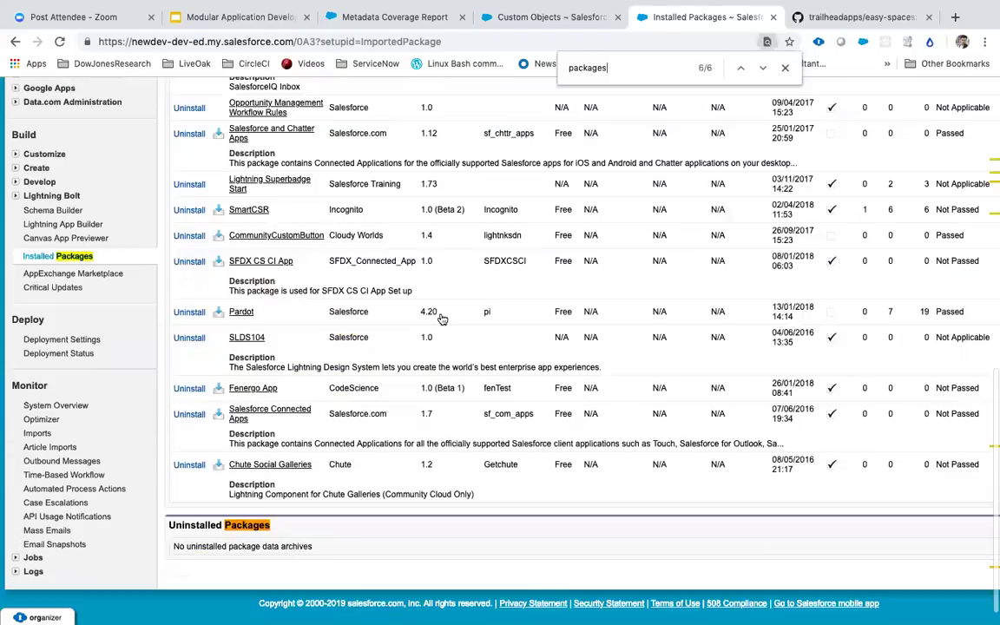
key(shift+Return)
key(Return)
key(Return)
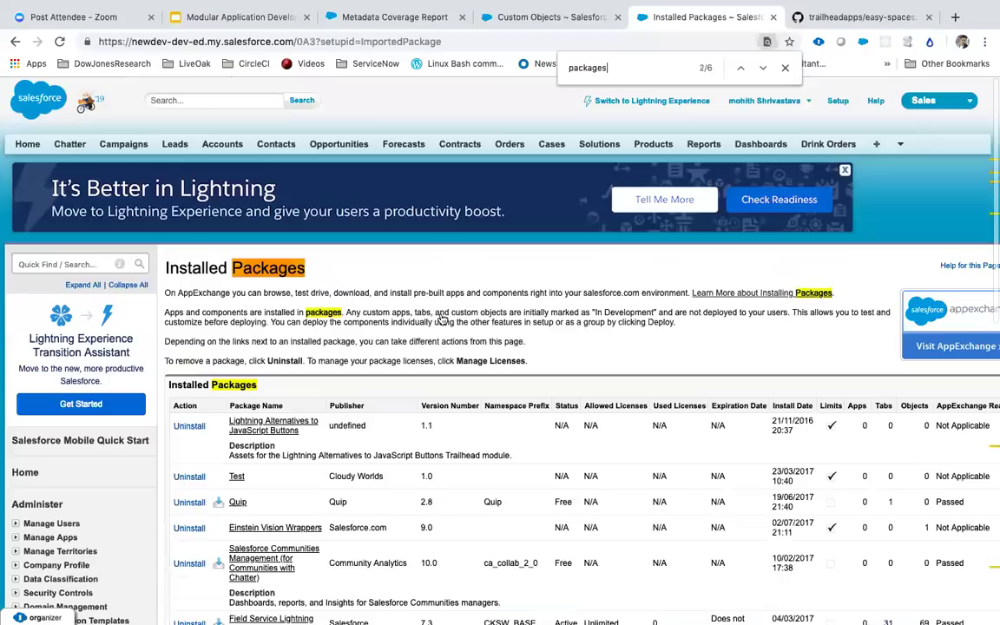
key(shift+Return)
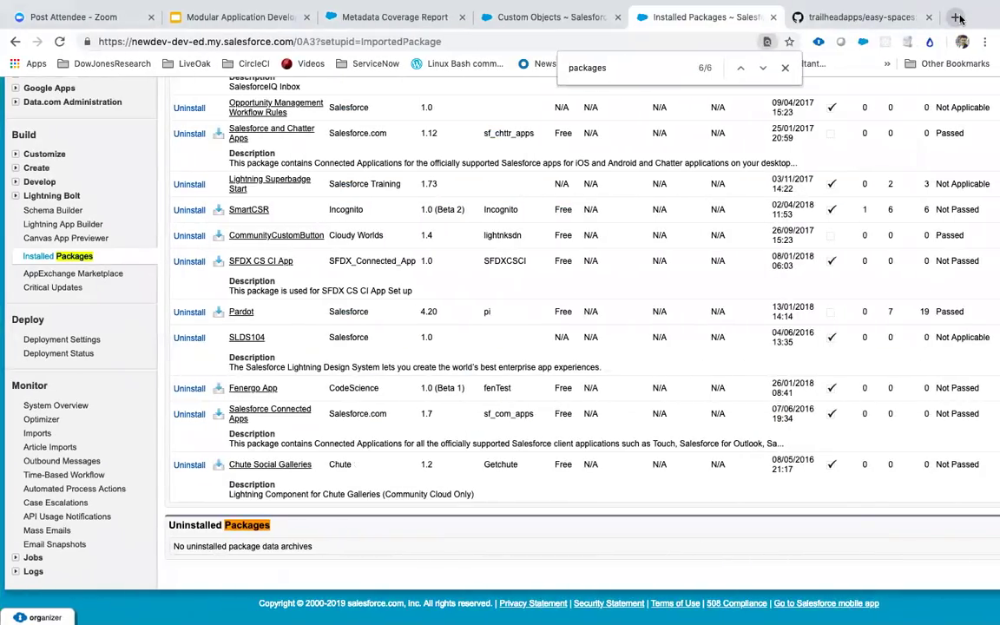
Step: In a new Chrome tab, Google 'scratch org snapshots' and open the Salesforce CLI Release Notes result
click(956, 18)
text(g)
key(Return)
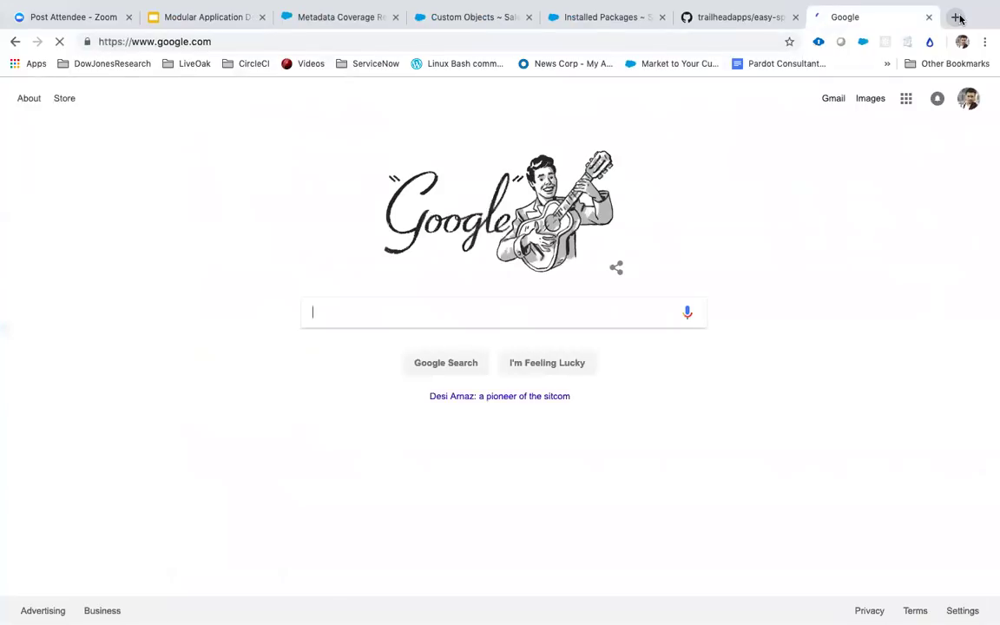
text(org)
key(BackSpace)
key(BackSpace)
key(BackSpace)
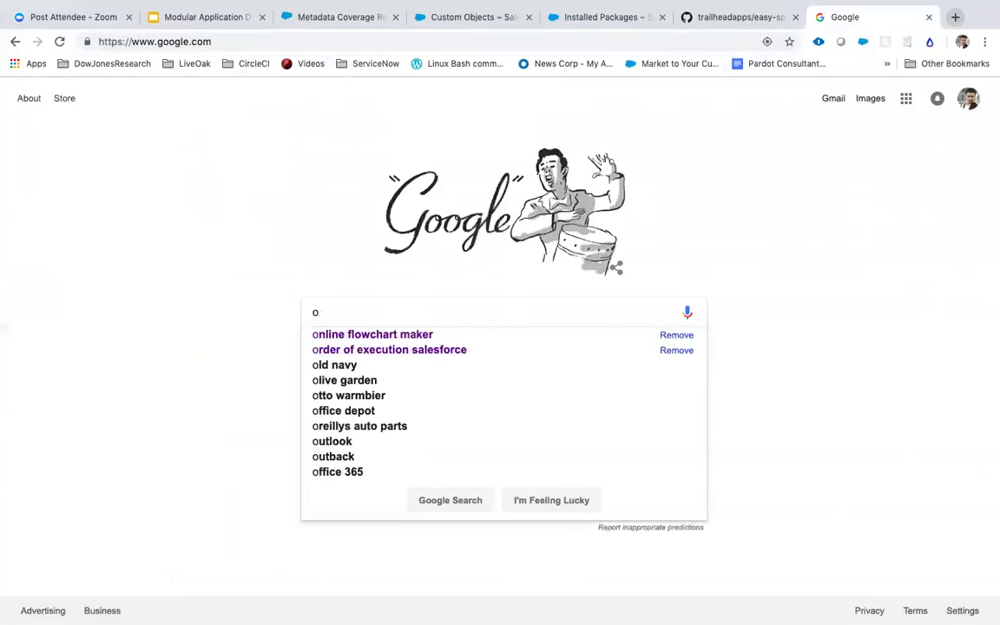
text(scratch org)
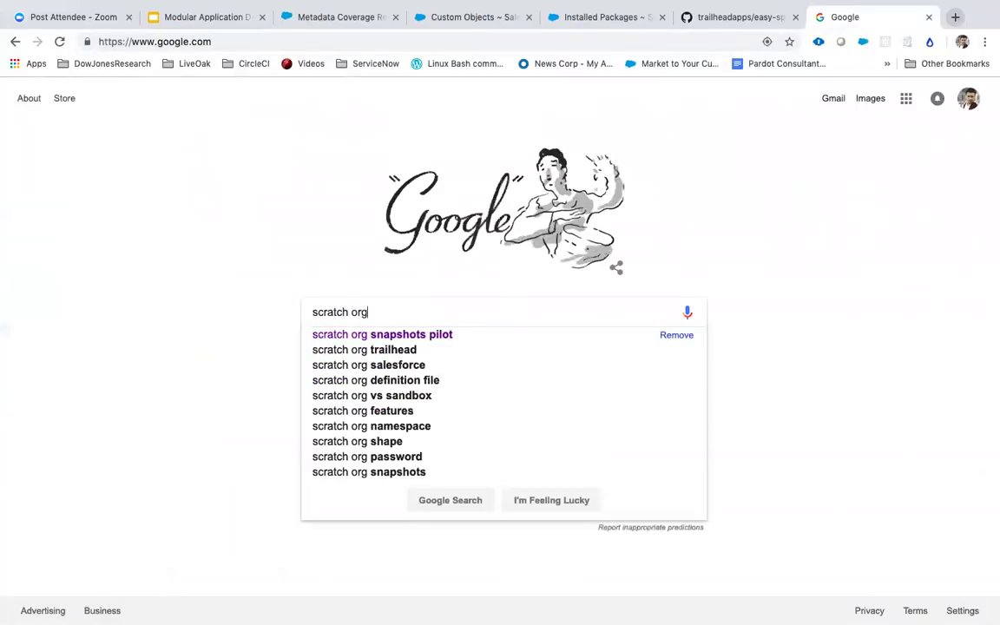
text( snapshots)
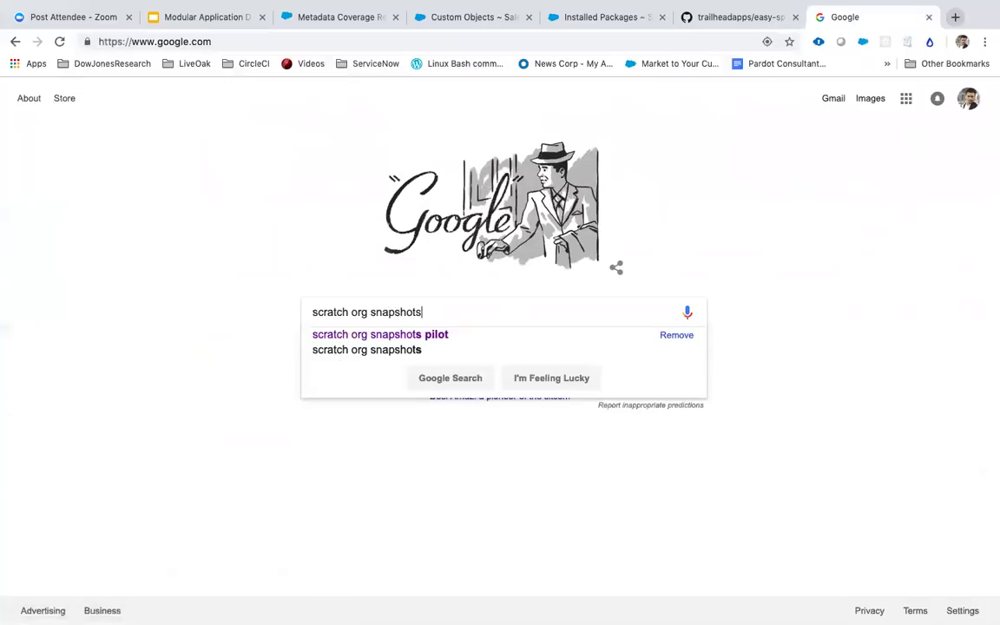
key(Return)
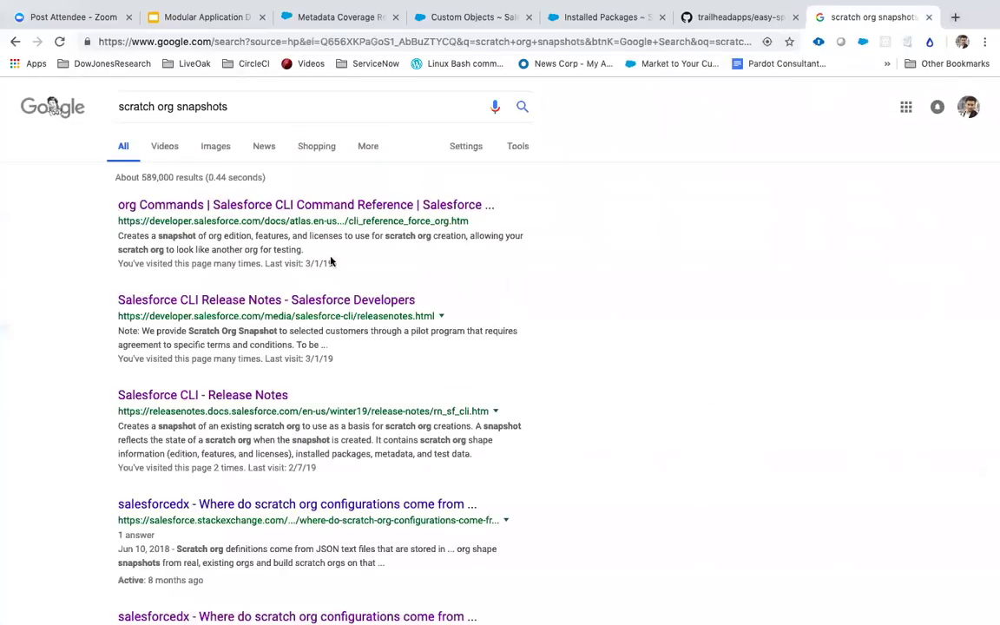
click(276, 303)
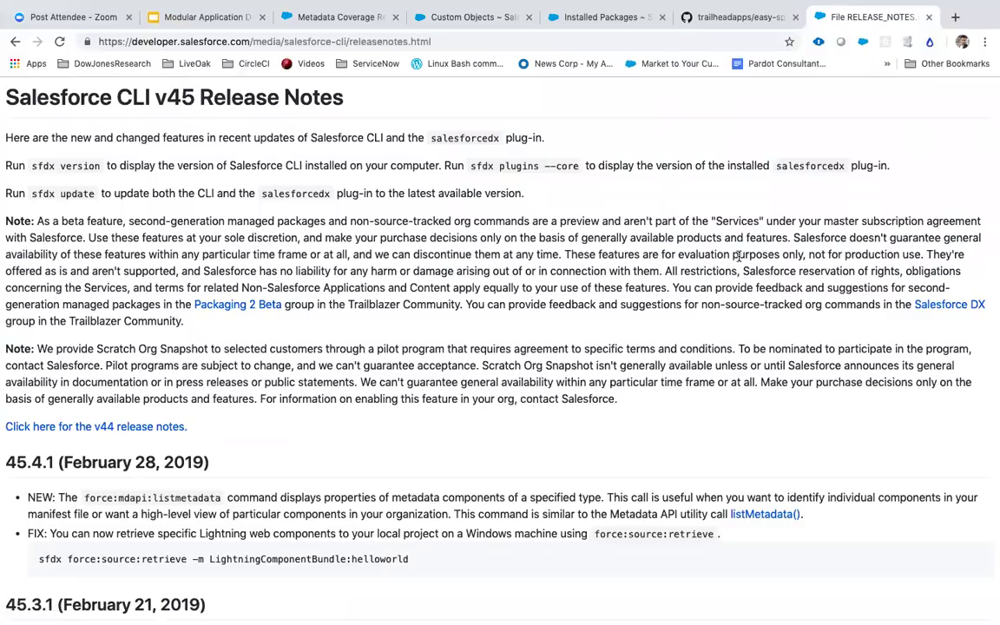
Step: Find 'sna' in the v45 release notes, select the Scratch Org Snapshot pilot note, then switch to VS Code
key(super+f)
text(sna)
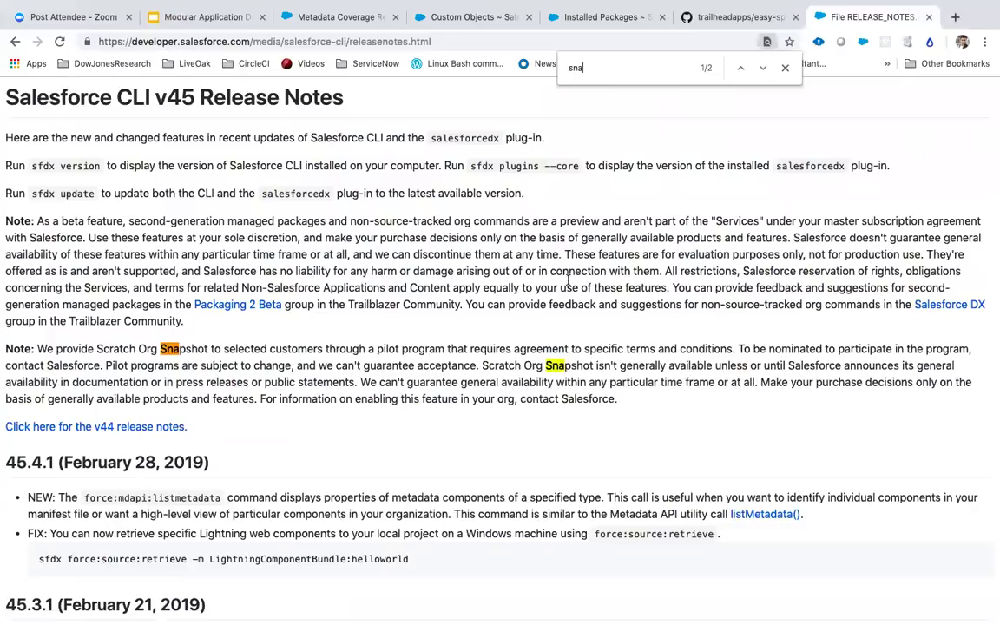
drag(36, 348, 598, 366)
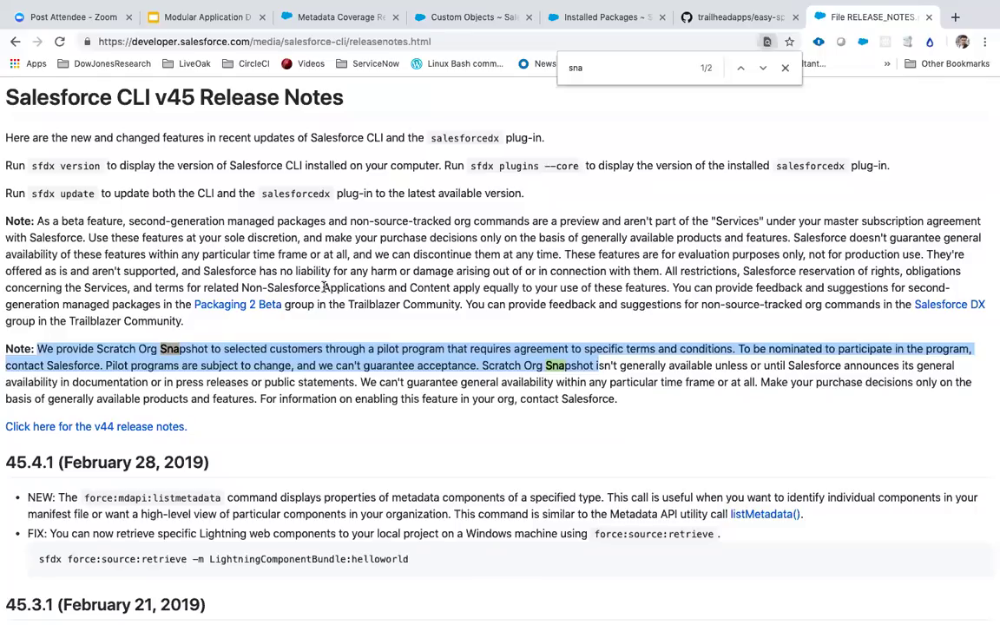
key(ctrl+Left)
key(ctrl+Left)
key(ctrl+Left)
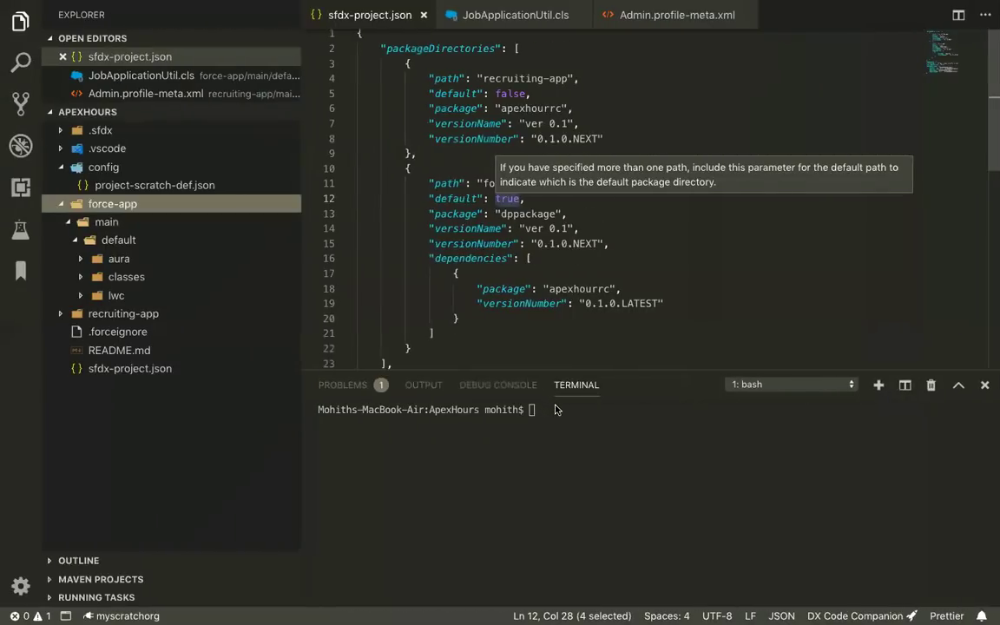
Step: In the full-screen Terminal, clear the screen and type 'sfdx force:org:' at the prompt
click(547, 415)
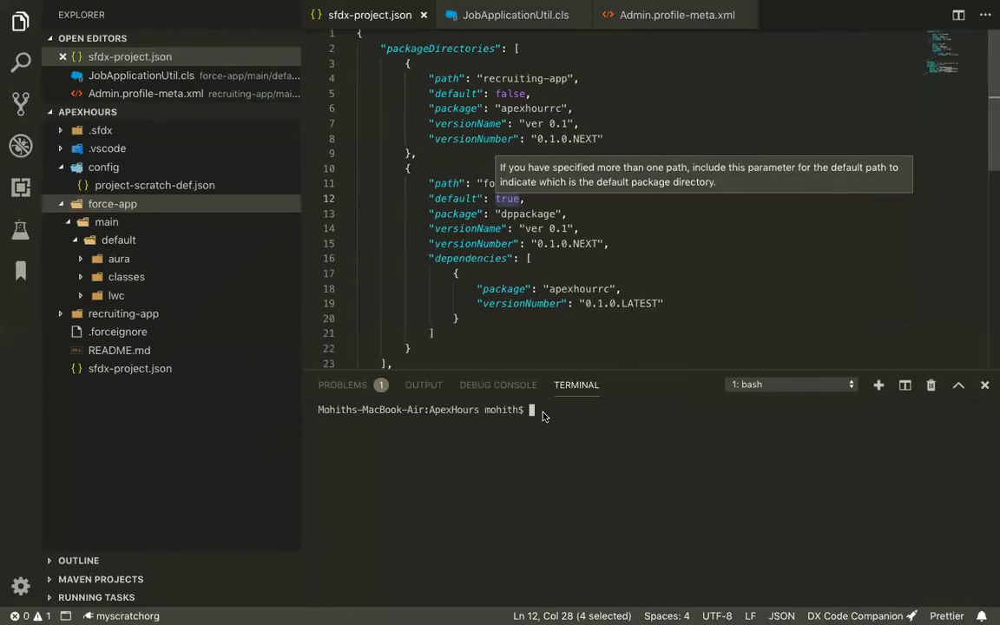
key(ctrl+Left)
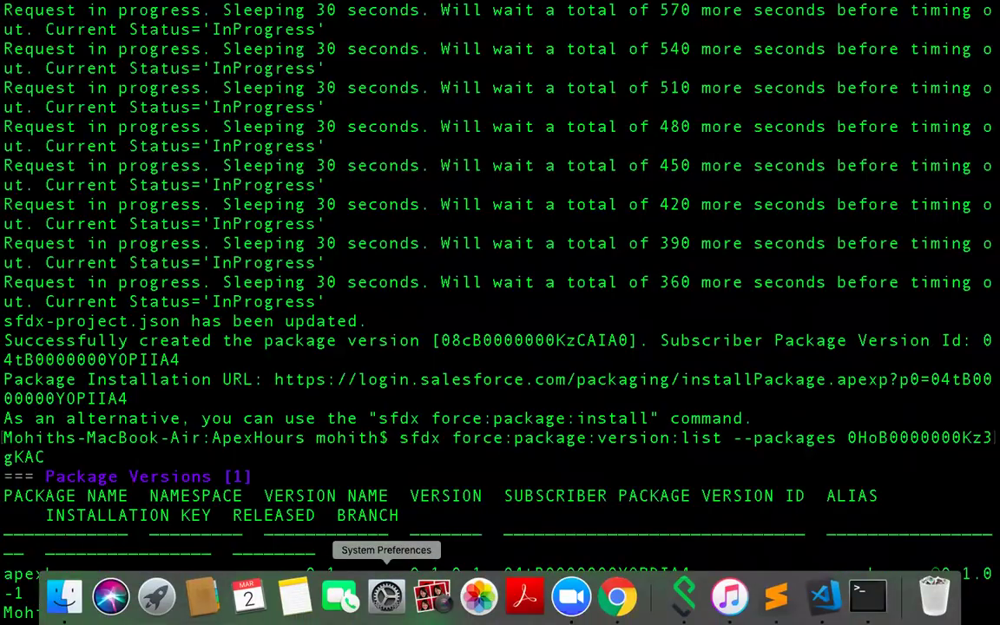
text(cle)
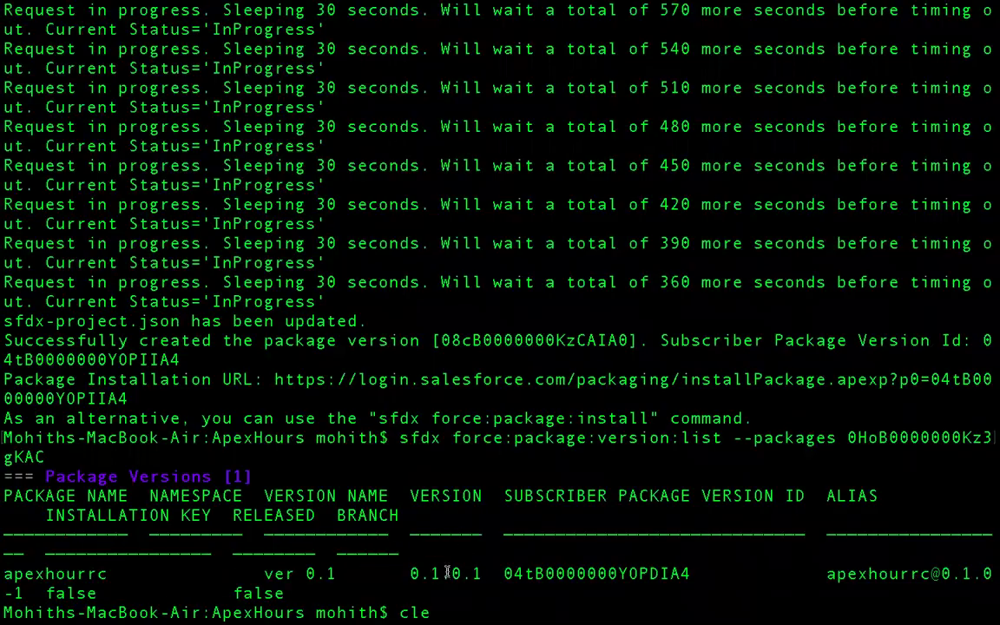
text(ar)
key(Return)
text(sf)
mouse_move(557, 7)
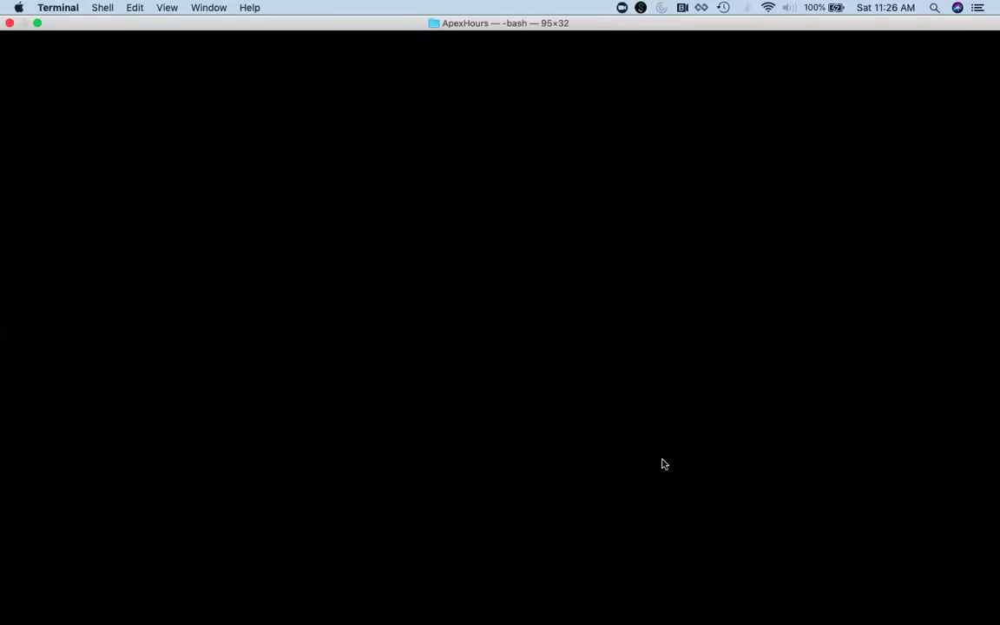
text(dx force:org:)
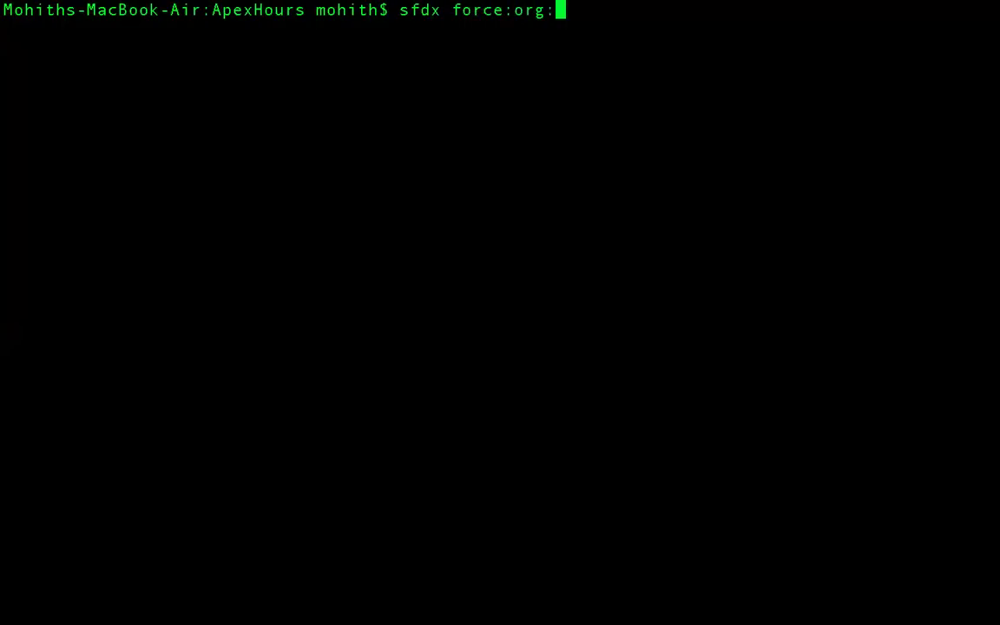
Step: Run 'sfdx force:org --help' to list the force:org commands
key(BackSpace)
text(--help)
key(Return)
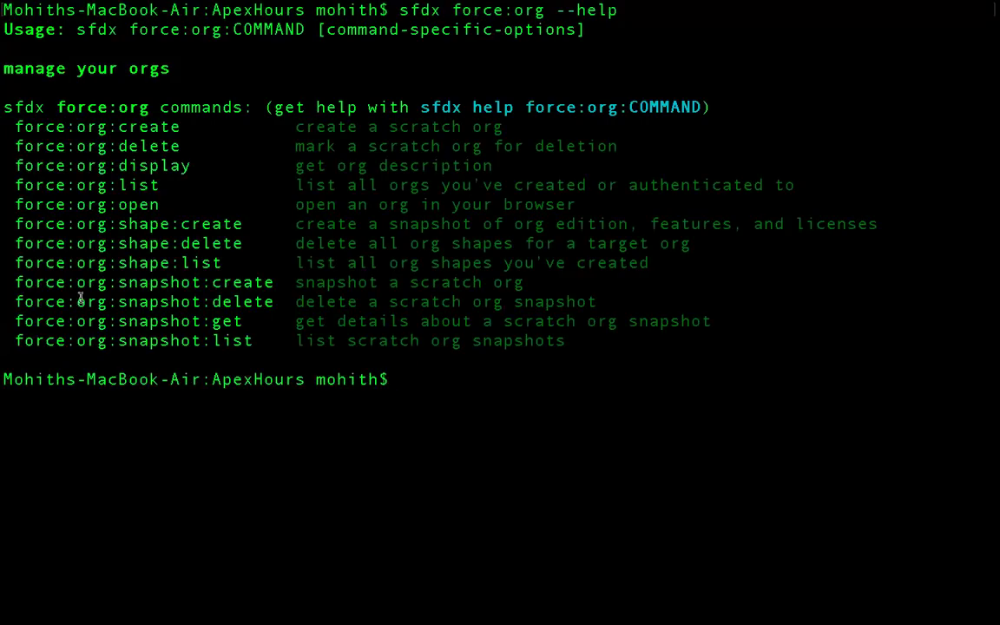
Step: Copy force:org:snapshot:create from the list and run 'sfdx force:org:snapshot:create --help'
drag(18, 285, 277, 282)
key(super+c)
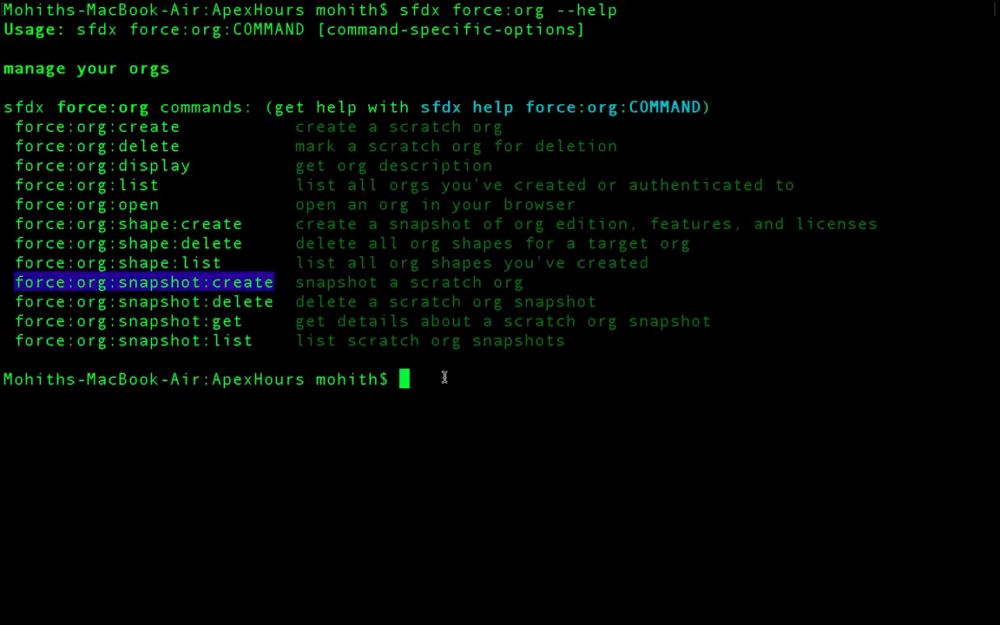
text(sfdx)
key(super+v)
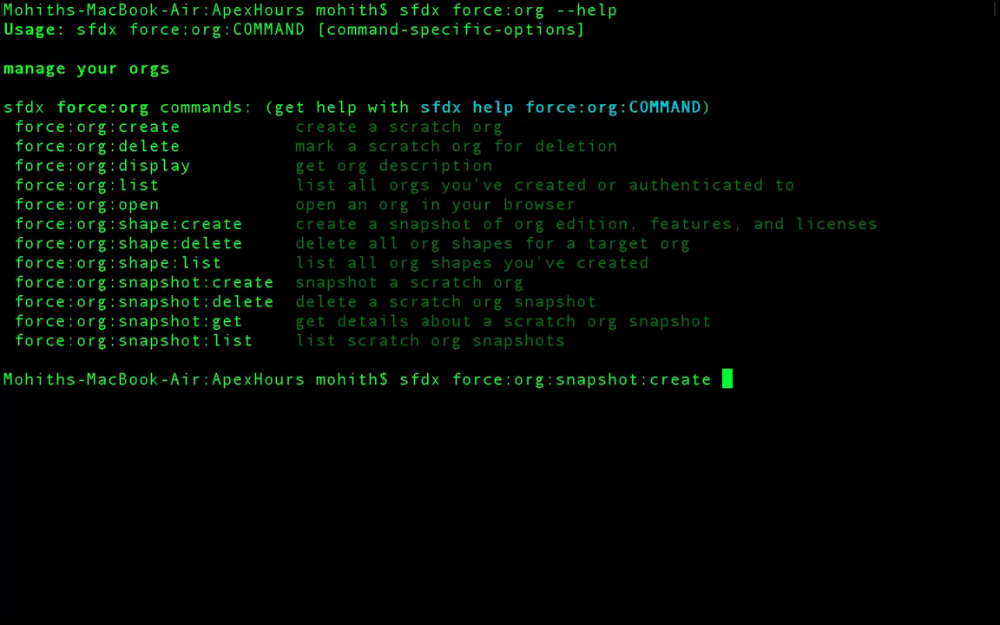
key(BackSpace)
text(--help)
key(Return)
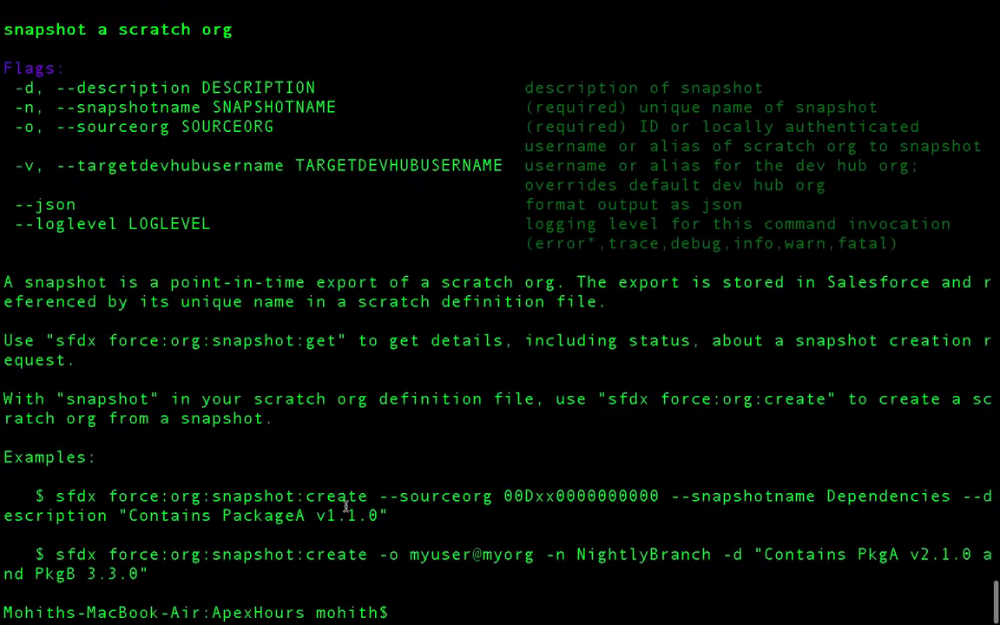
Step: Select the example org ID in the snapshot help, then return to Chrome's Salesforce CLI release notes
double_click(599, 494)
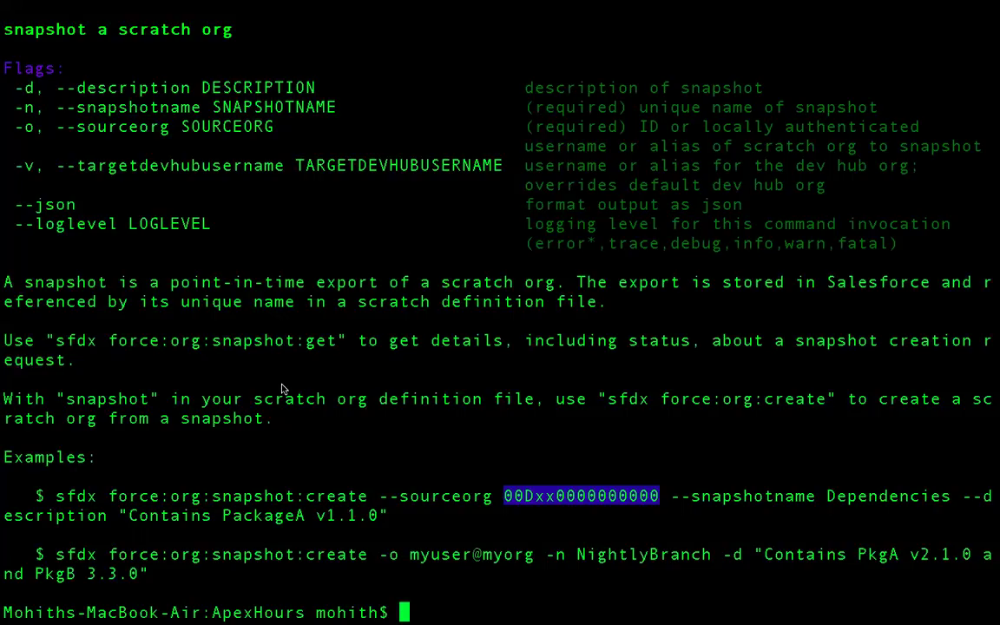
key(super+Tab)
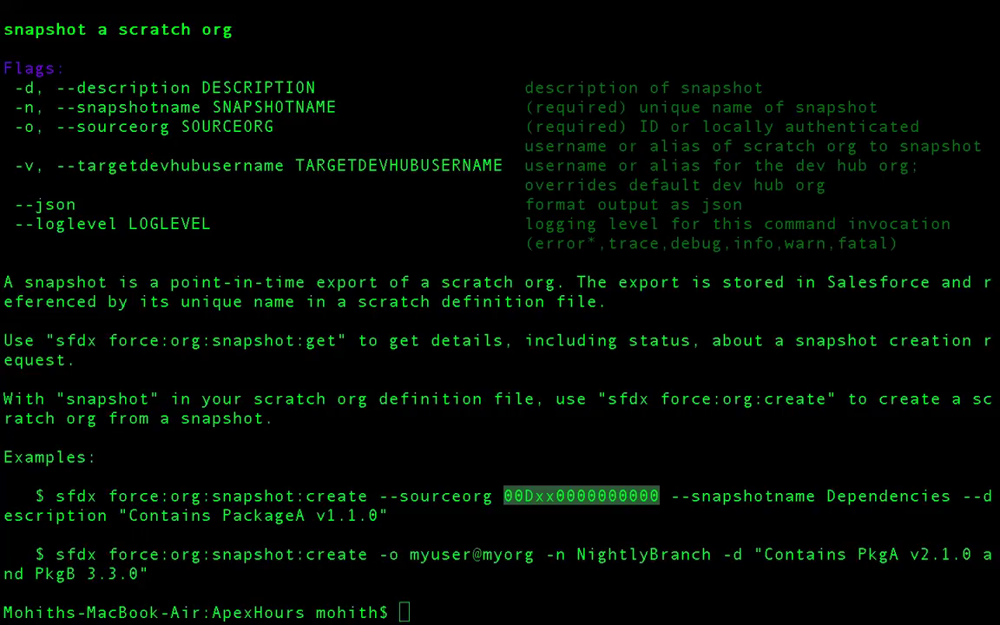
key(ctrl+Left)
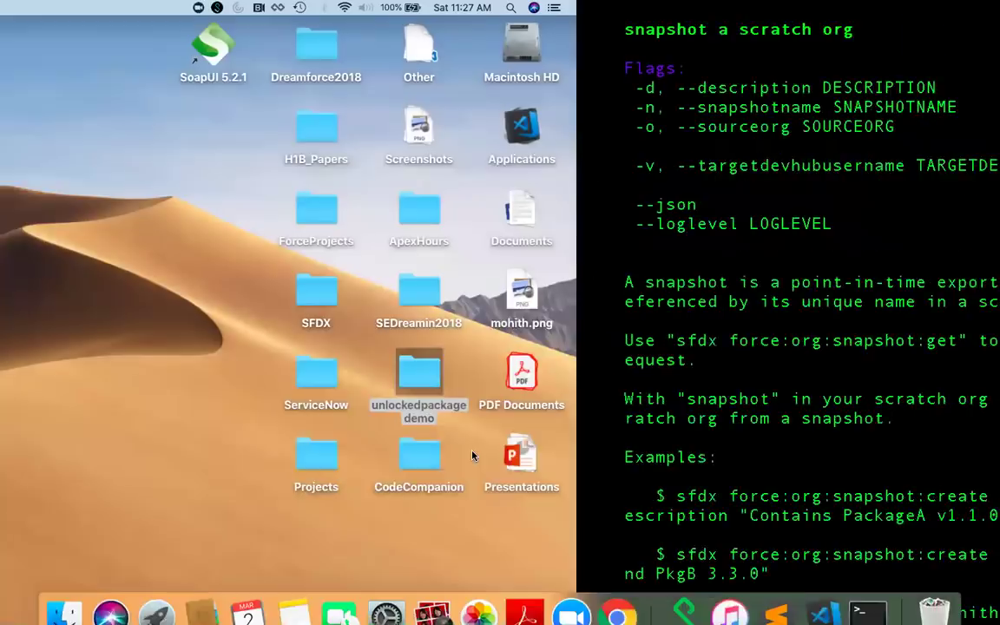
key(ctrl+Right)
key(ctrl+Right)
key(ctrl+Right)
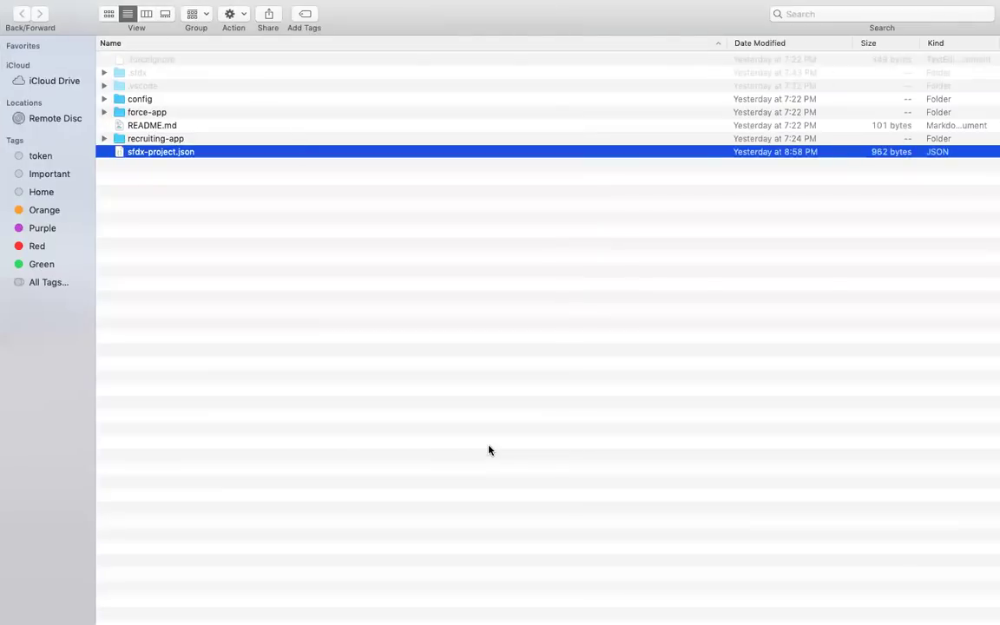
key(ctrl+Right)
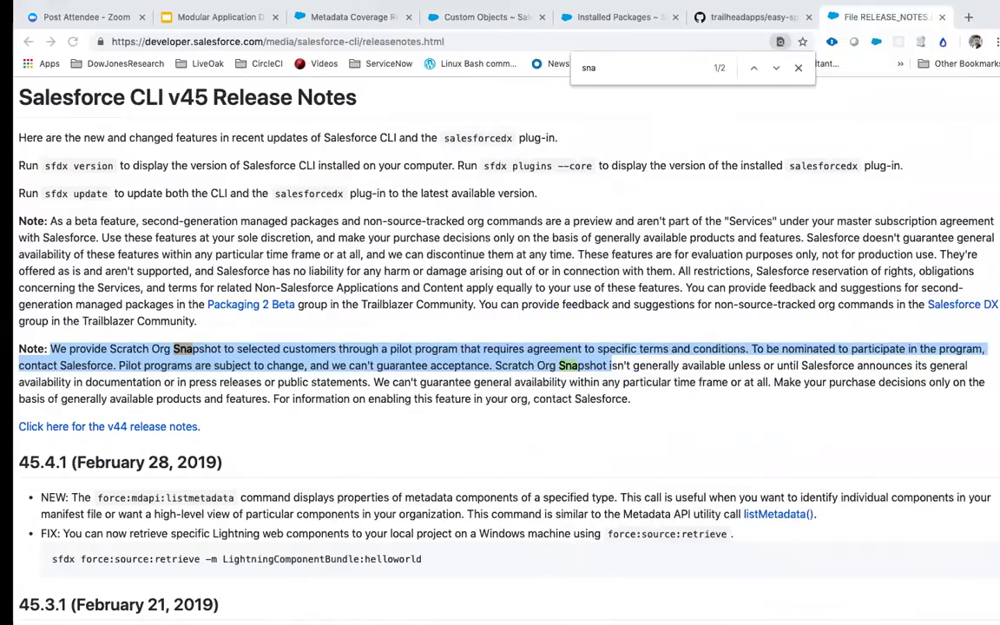